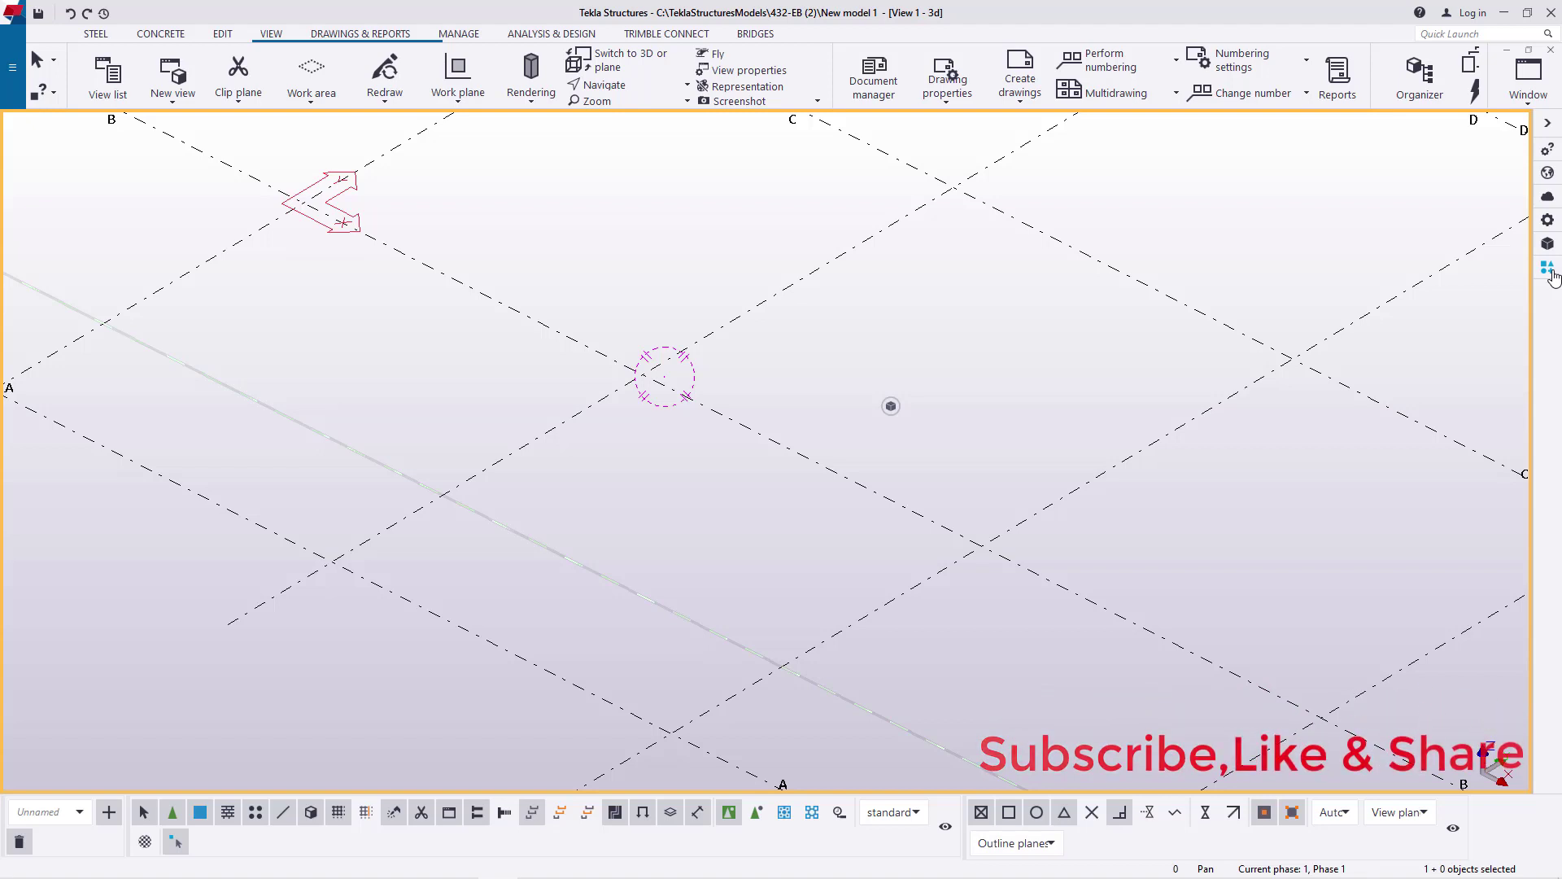
# - Choose Castellated_Beam from the 'caste' search results and pick its start point on the grid
pyautogui.click(1550, 272)
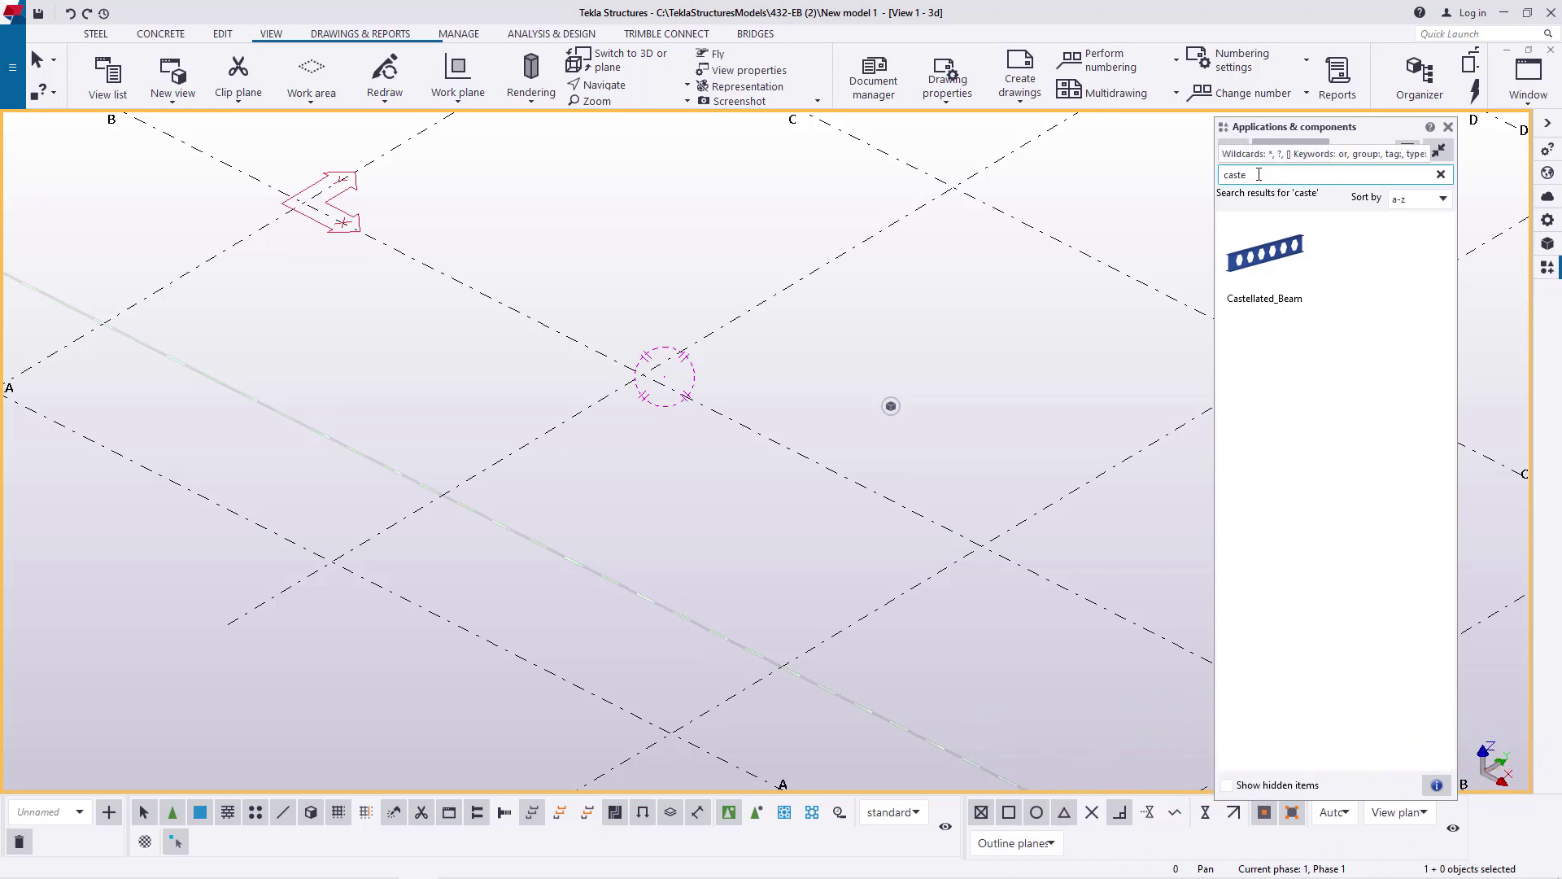
pyautogui.doubleClick(1271, 275)
pyautogui.scroll(-2, 683, 268)
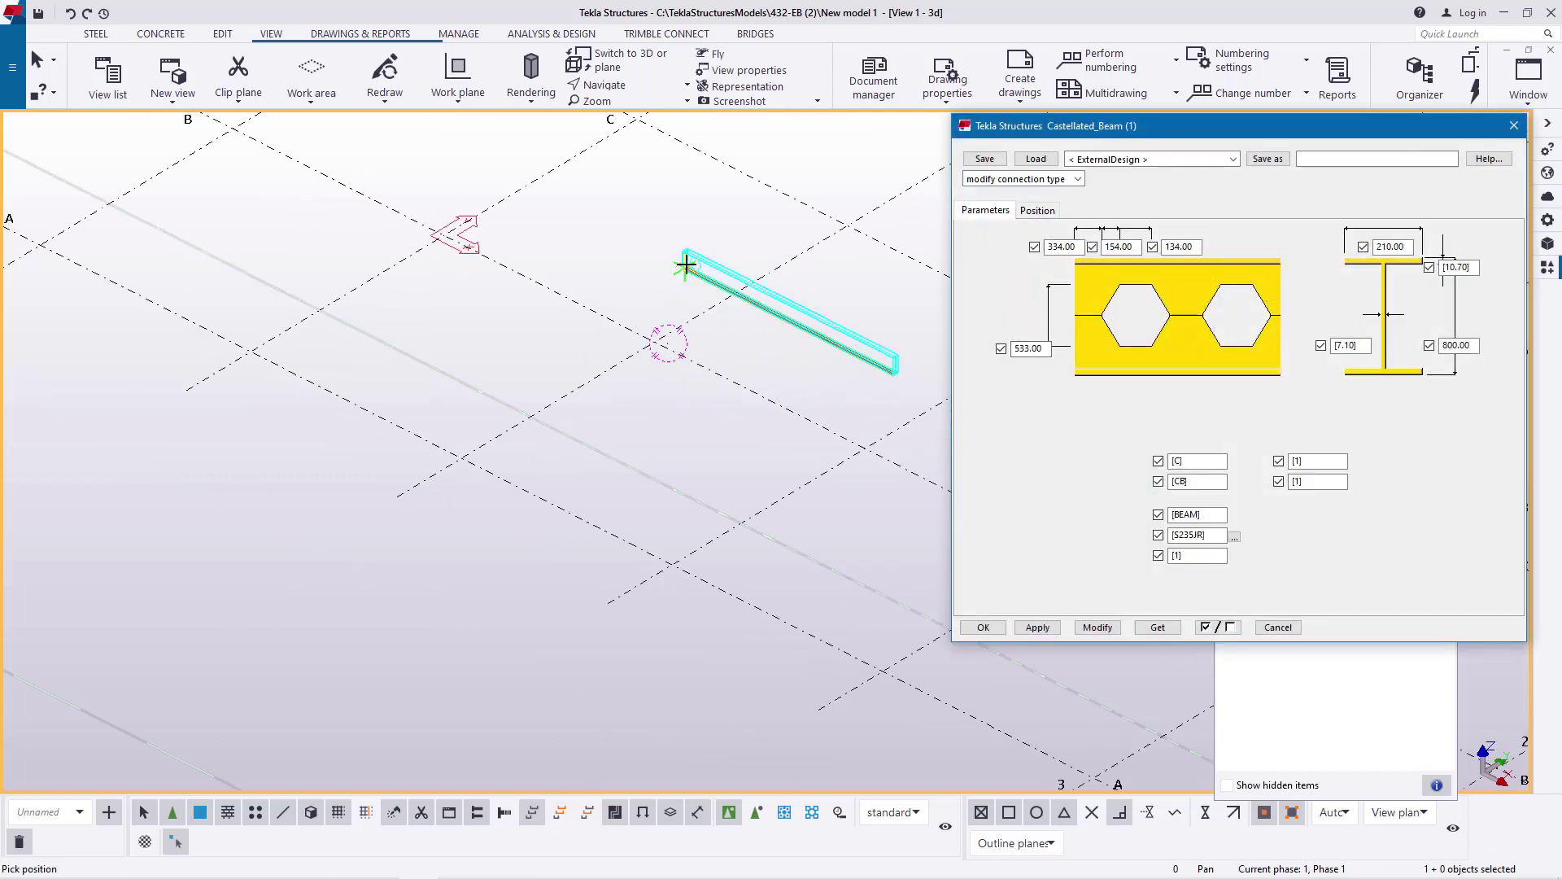
pyautogui.click(457, 454)
pyautogui.scroll(-1, 360, 512)
pyautogui.scroll(2, 729, 271)
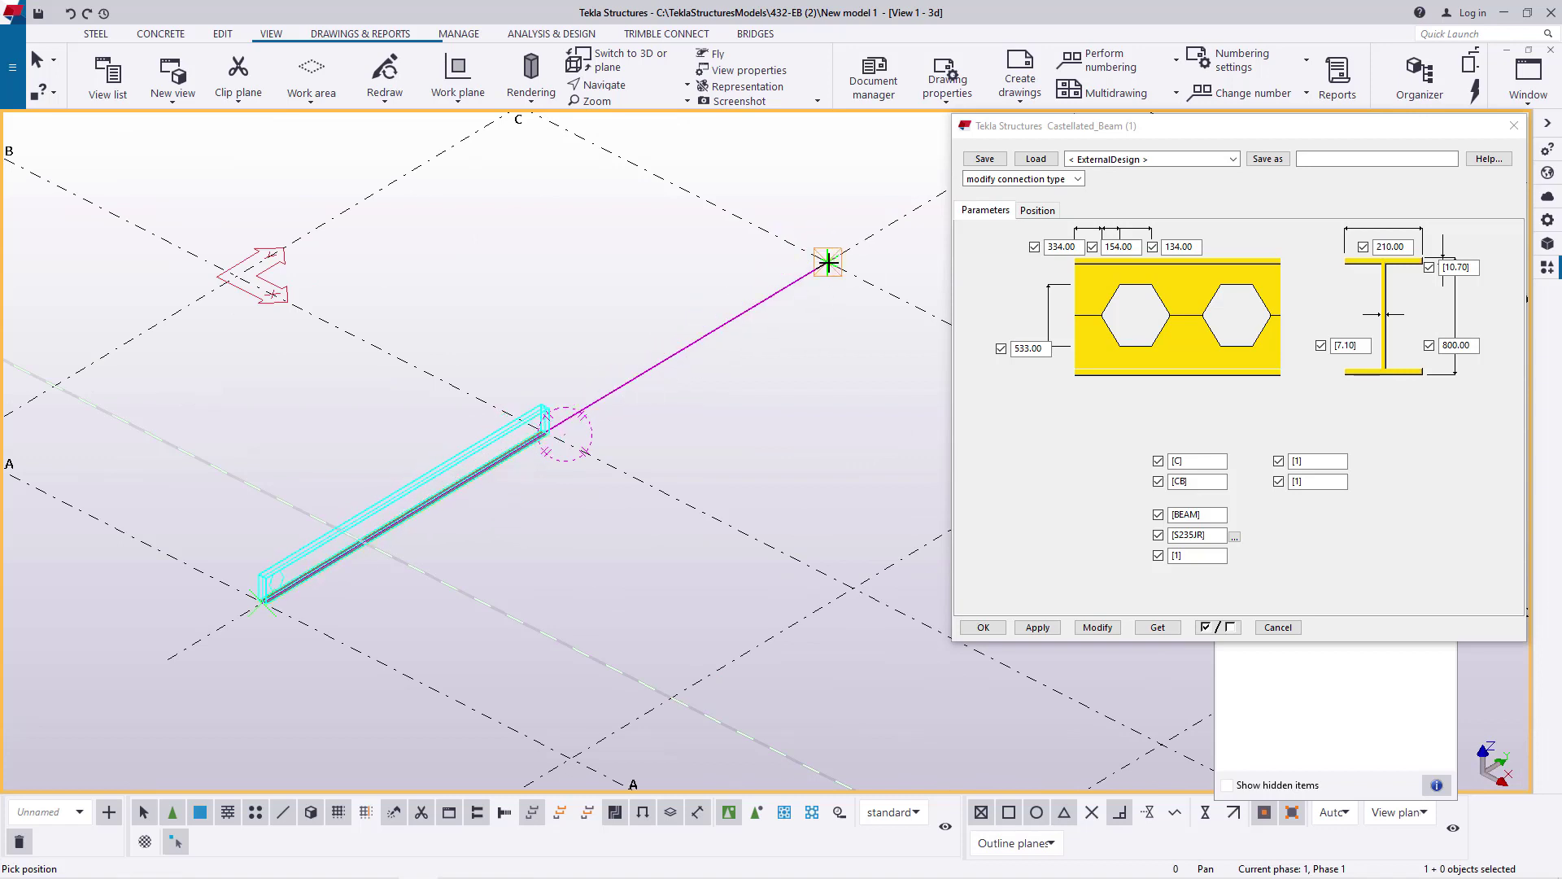
# - Pick the end point to create the castellated beam, then check the 3D view's properties
pyautogui.click(759, 251)
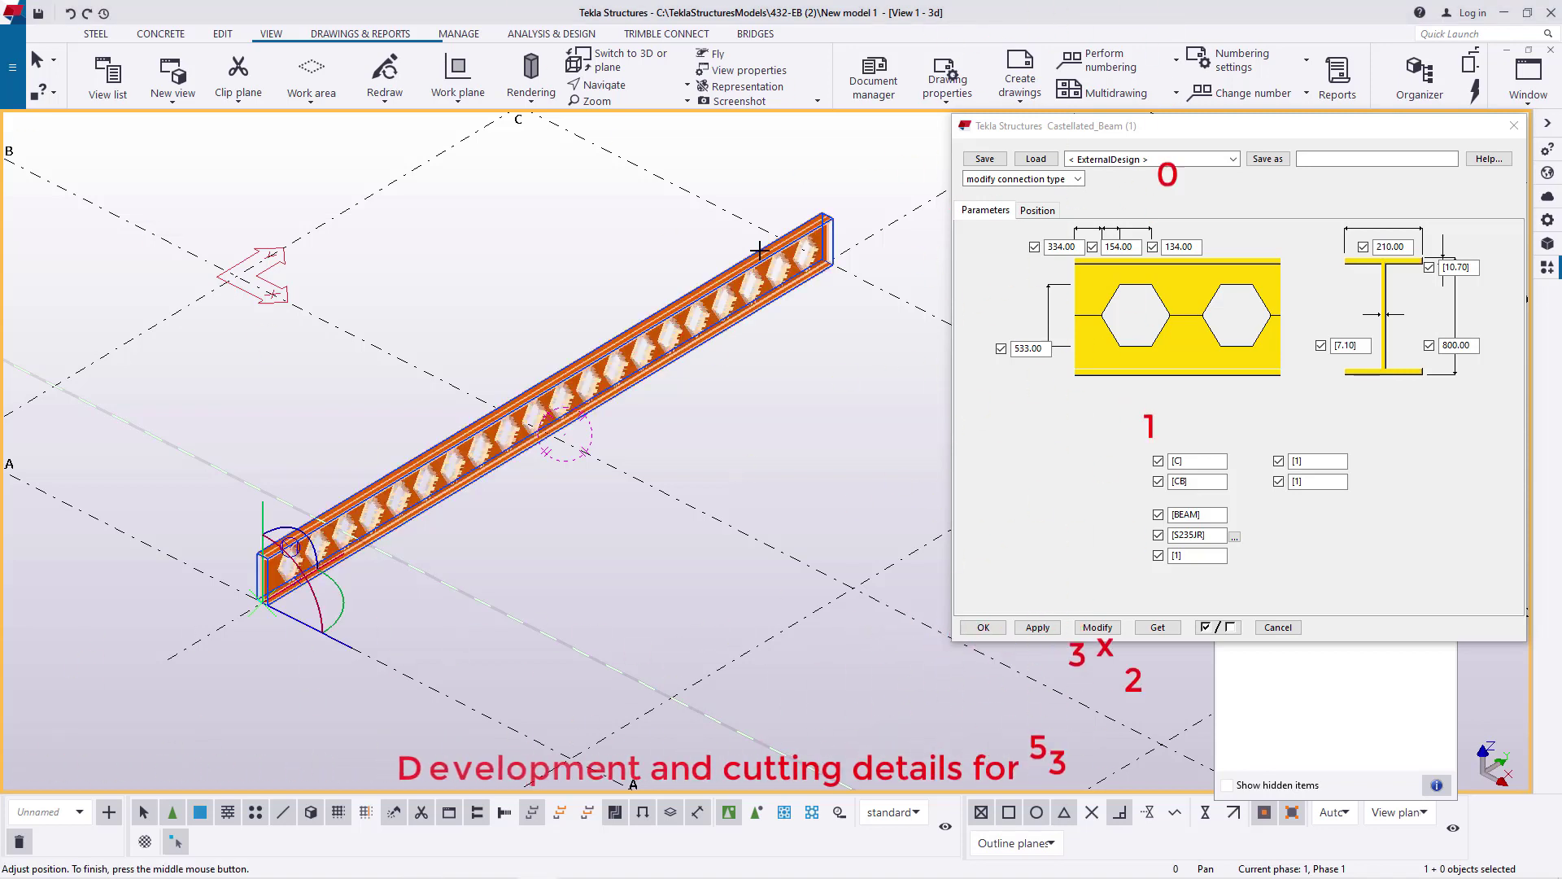
pyautogui.rightClick(763, 156)
pyautogui.click(798, 168)
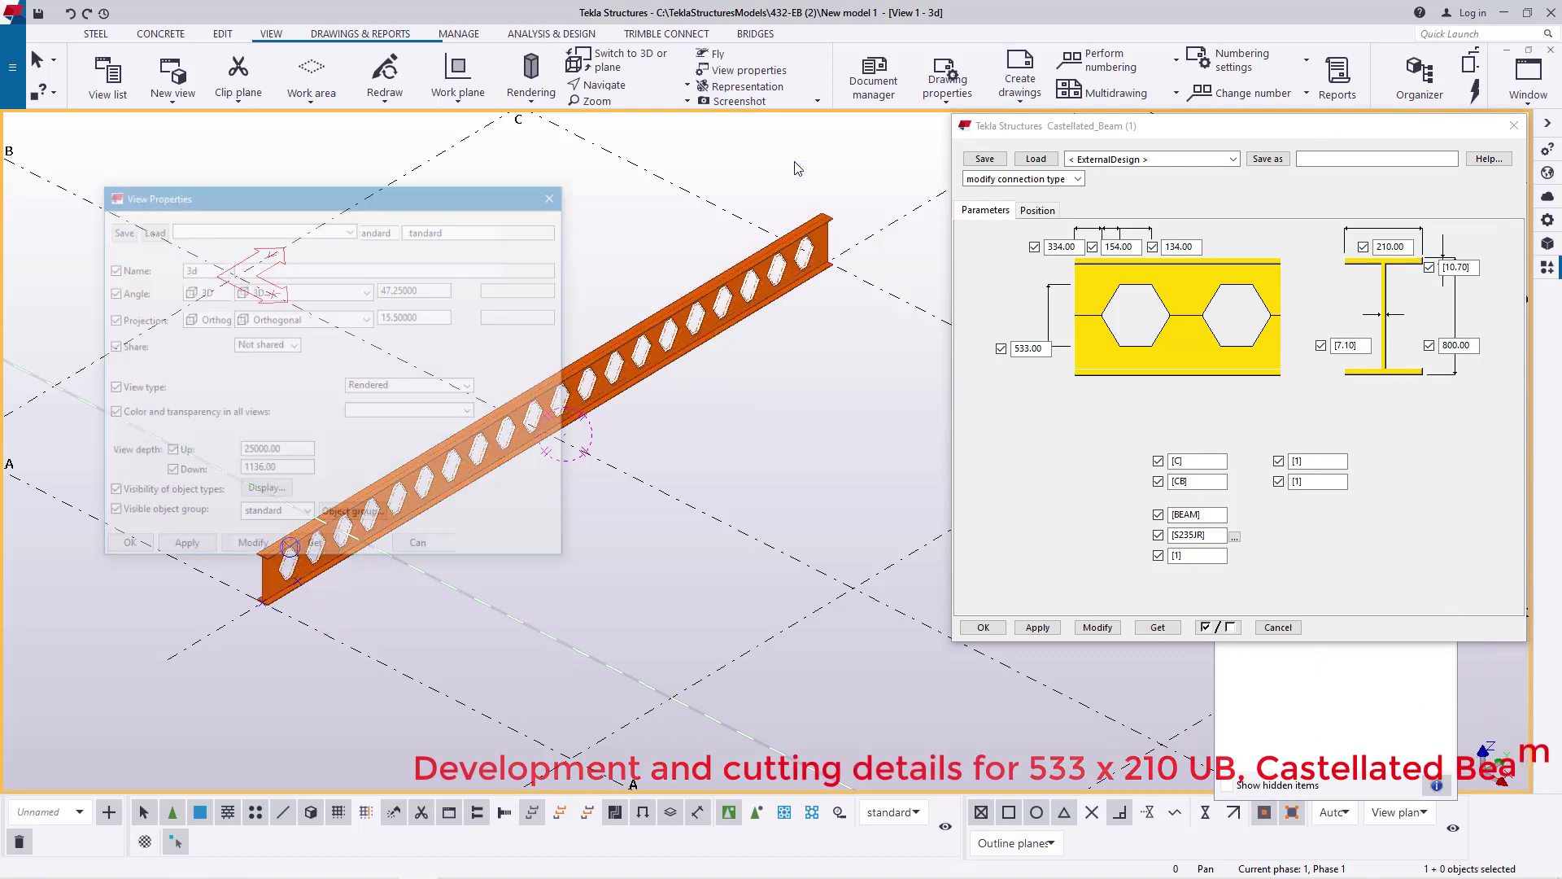
pyautogui.click(559, 192)
pyautogui.scroll(5, 219, 594)
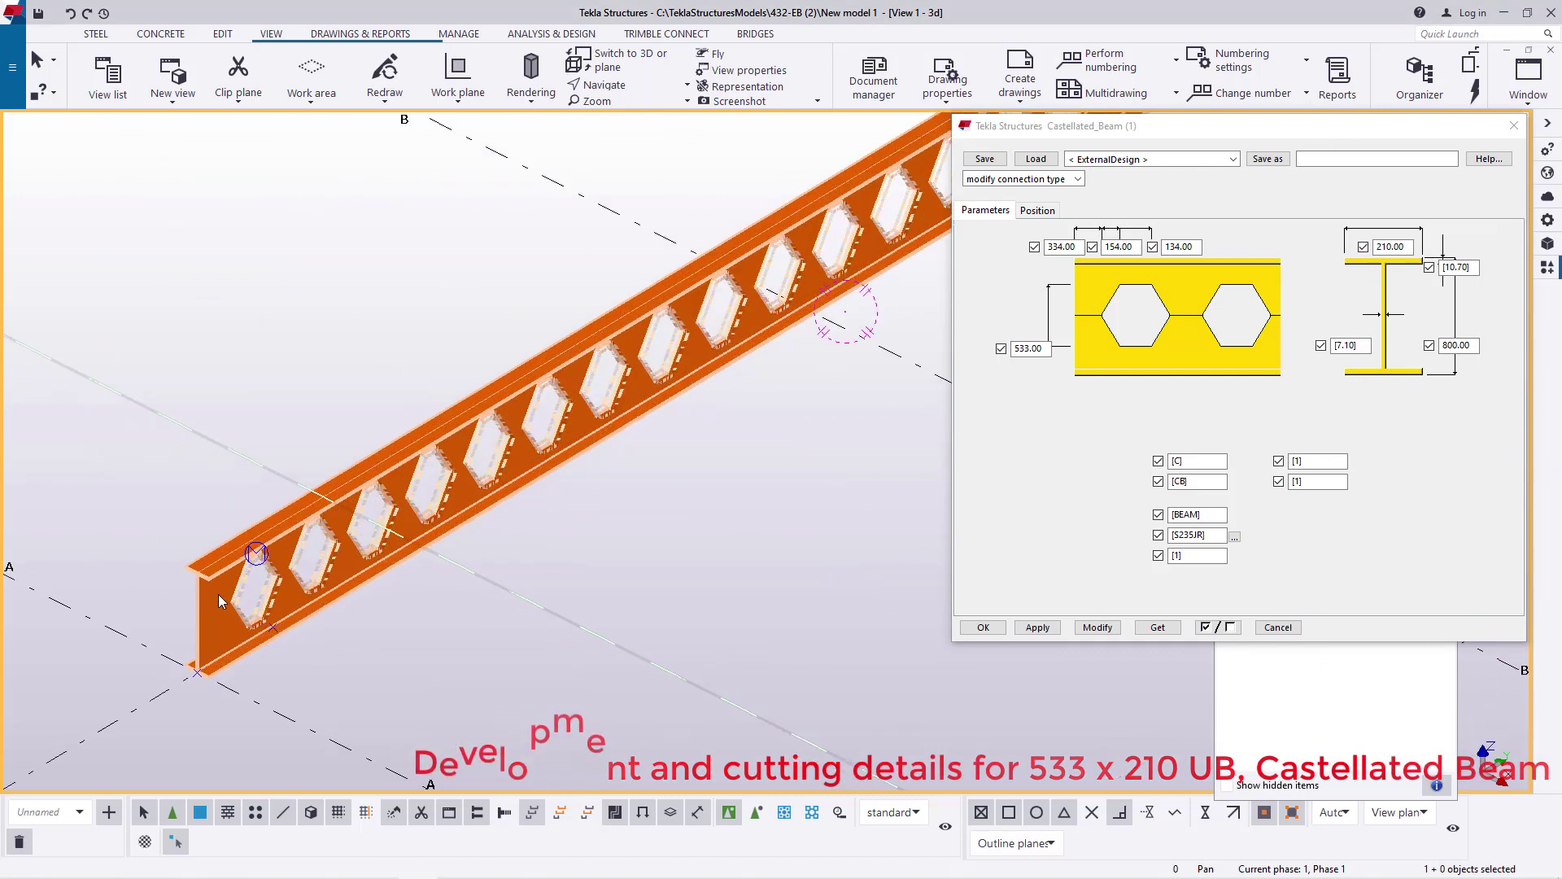
pyautogui.scroll(5, 220, 594)
# - Set a new view rotation point, then rotate and zoom to inspect the hexagonal web openings
pyautogui.click(605, 84)
pyautogui.click(618, 122)
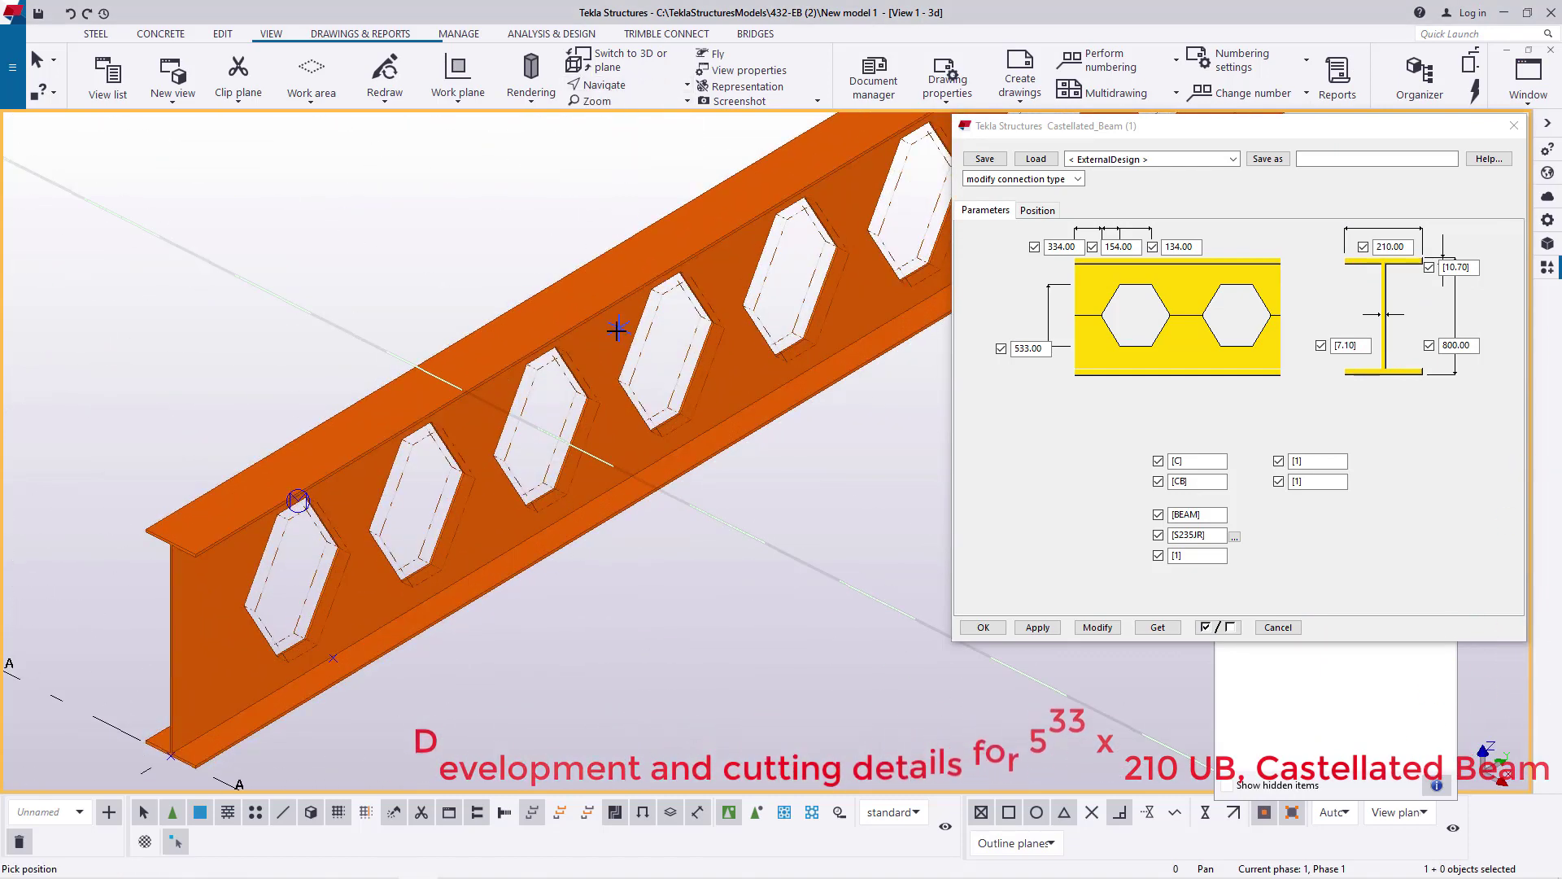
pyautogui.moveTo(618, 323); pyautogui.dragTo(468, 246)
pyautogui.rightClick(468, 246)
pyautogui.click(493, 265)
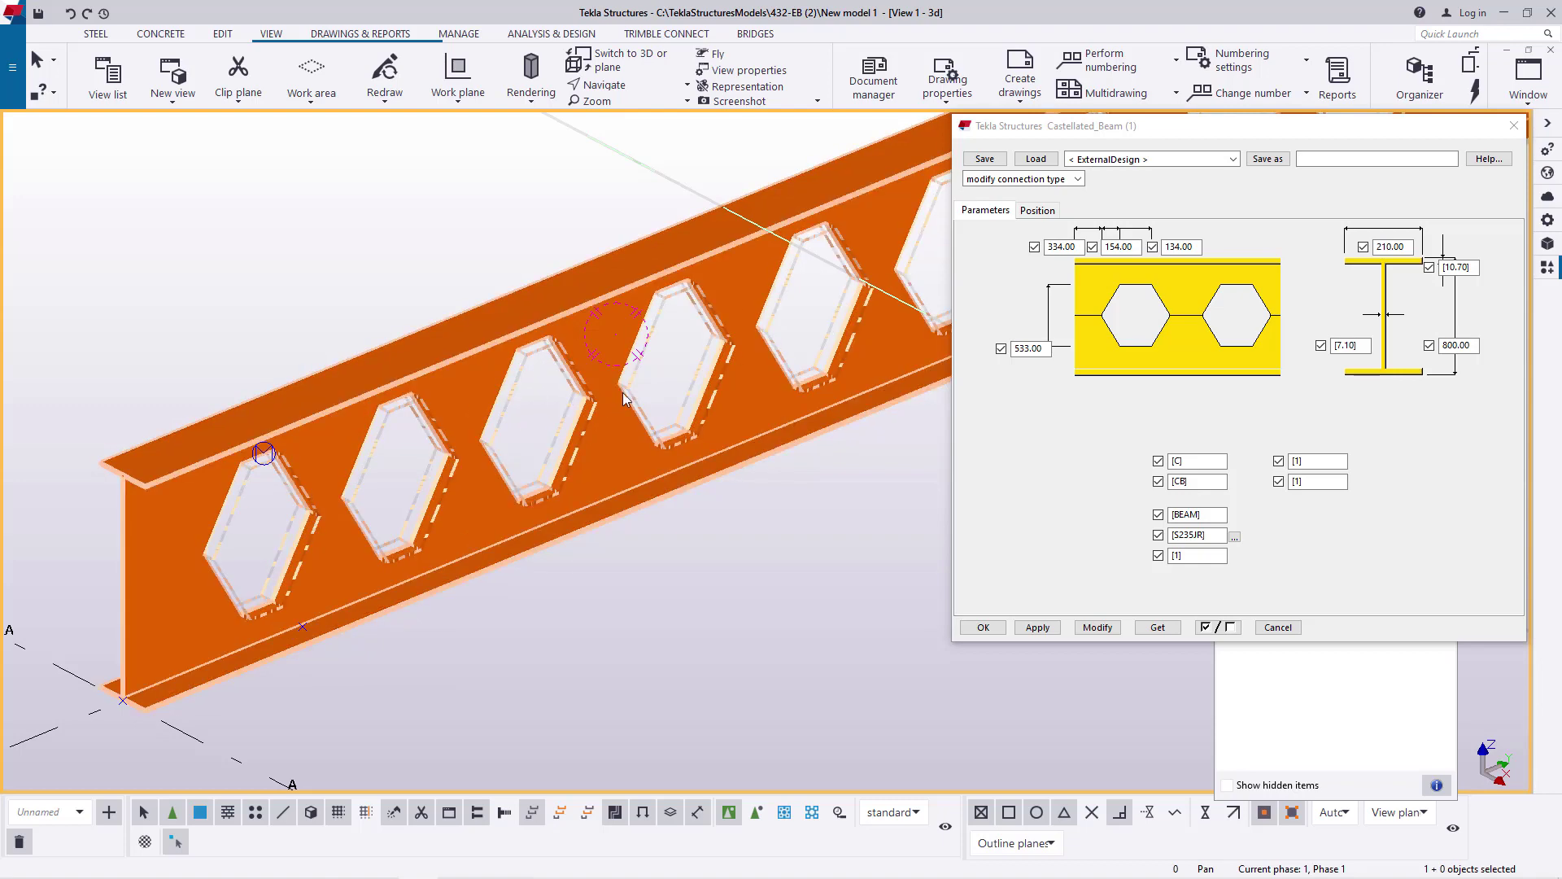
pyautogui.scroll(-1, 617, 392)
pyautogui.scroll(-1, 699, 330)
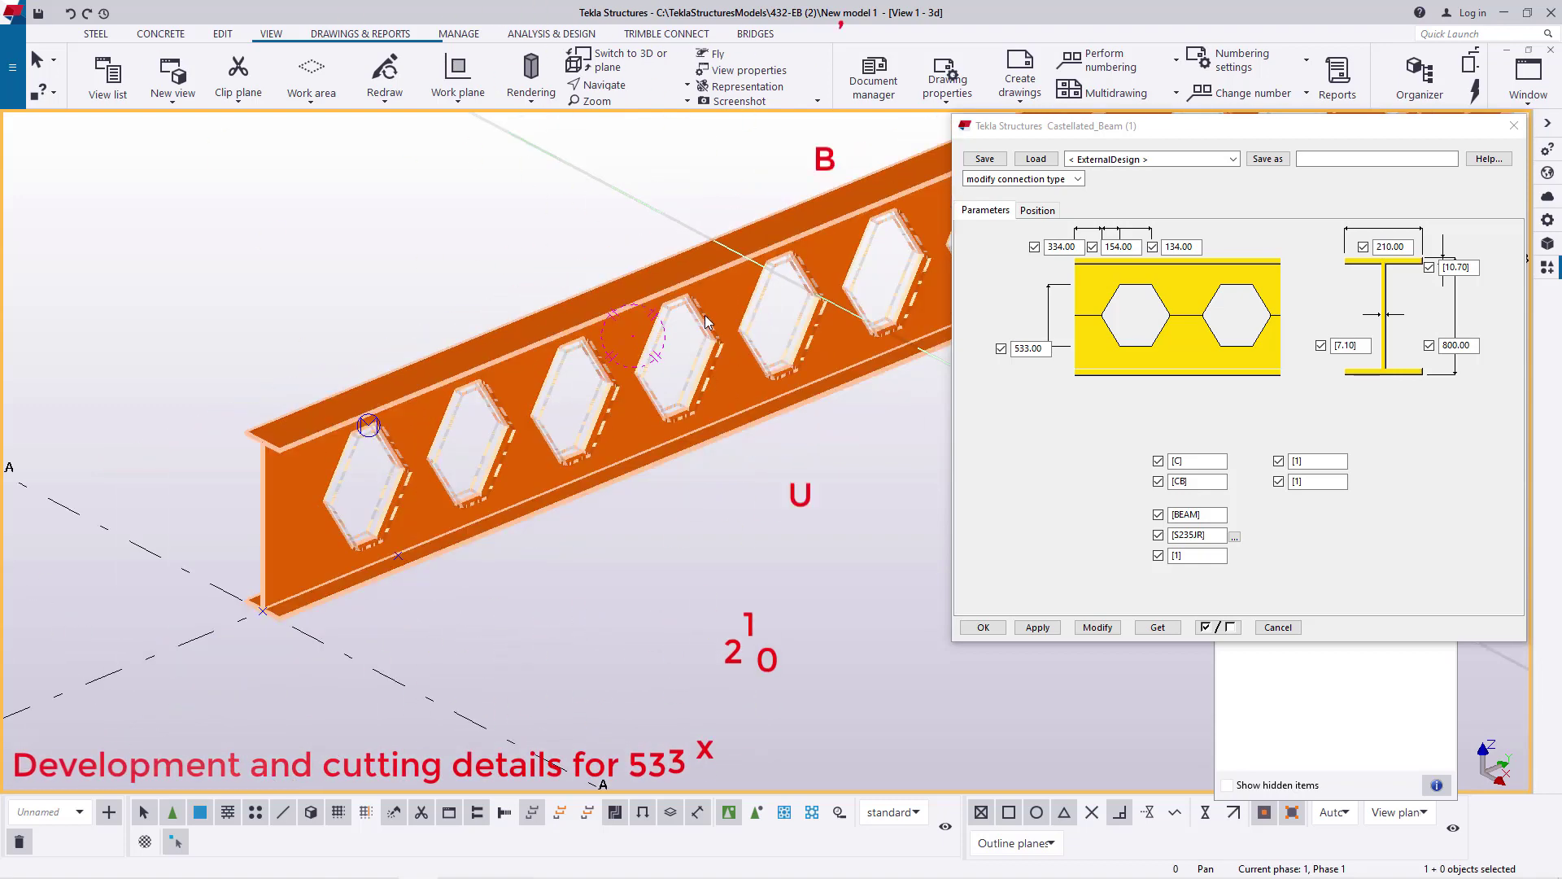
pyautogui.scroll(2, 340, 483)
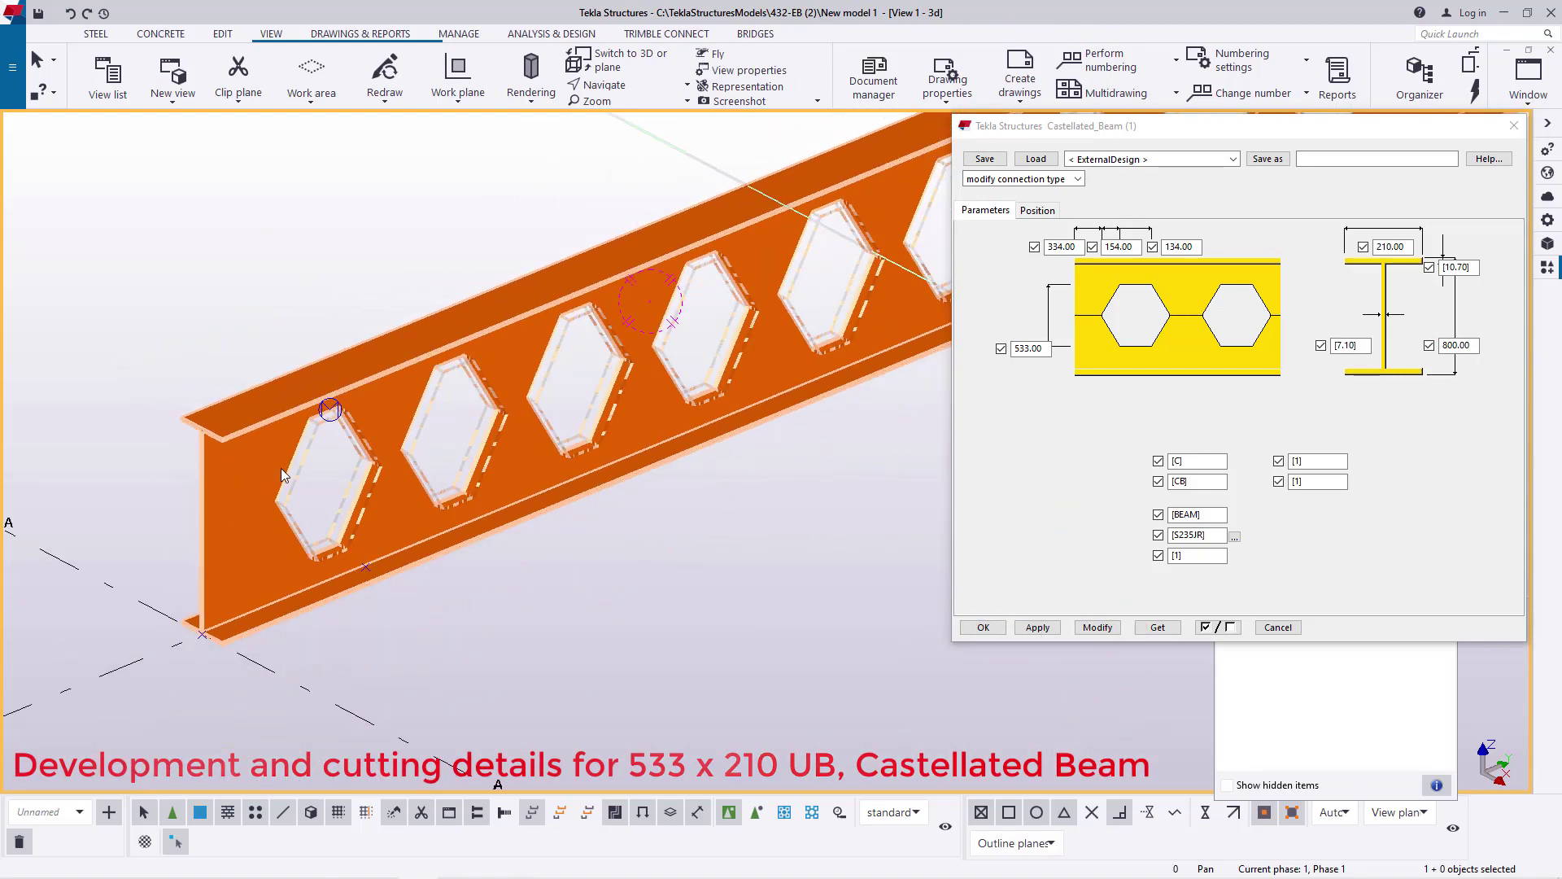
pyautogui.scroll(2, 300, 452)
pyautogui.scroll(-2, 299, 447)
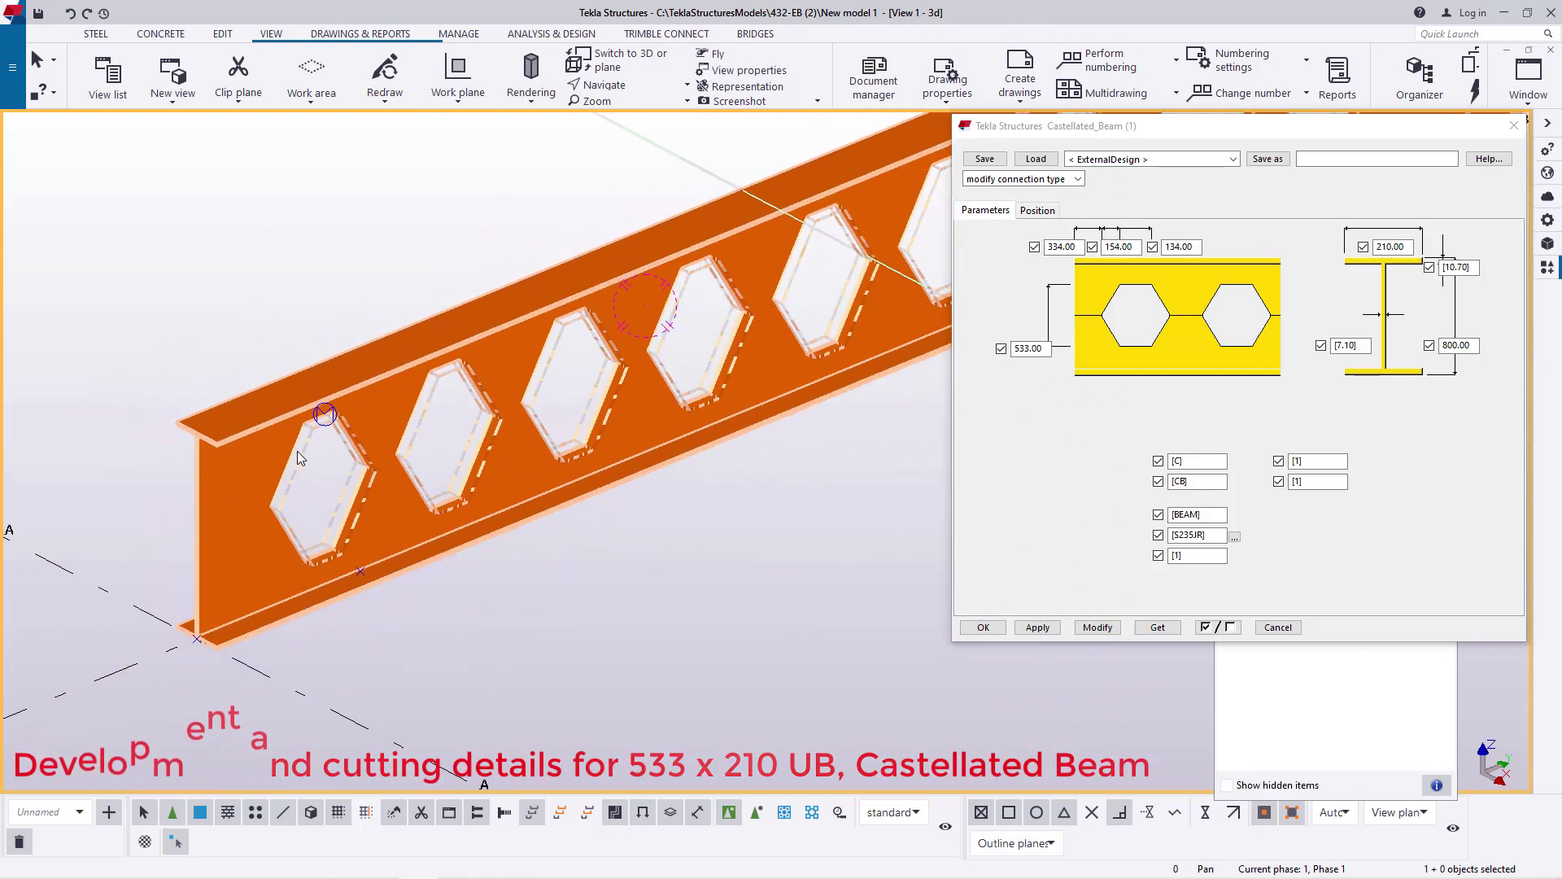
pyautogui.scroll(-1, 296, 450)
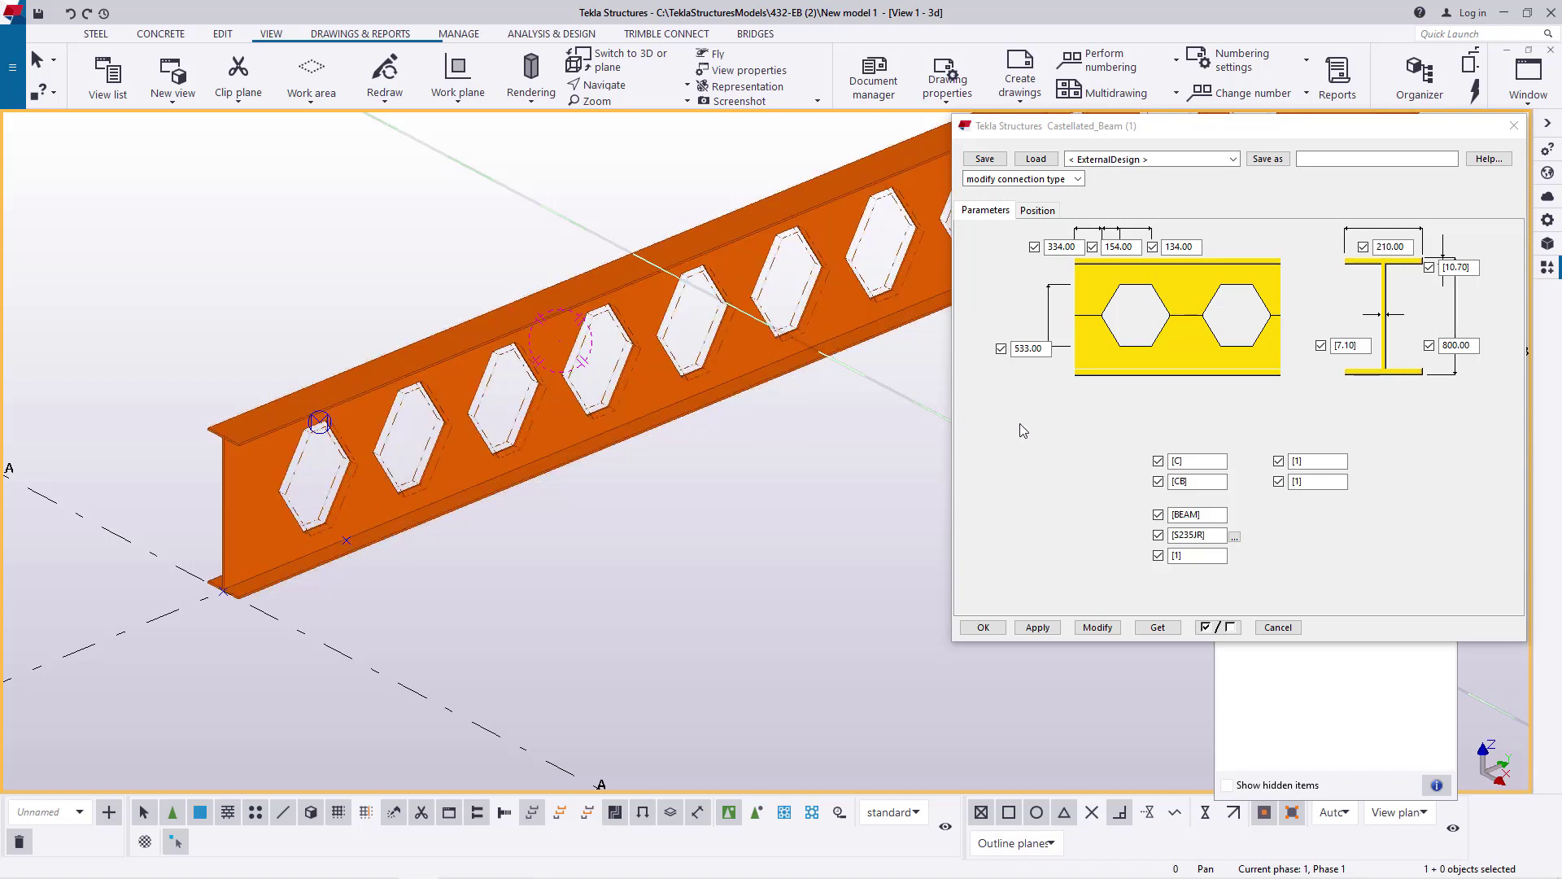
pyautogui.moveTo(1045, 350); pyautogui.dragTo(1007, 346)
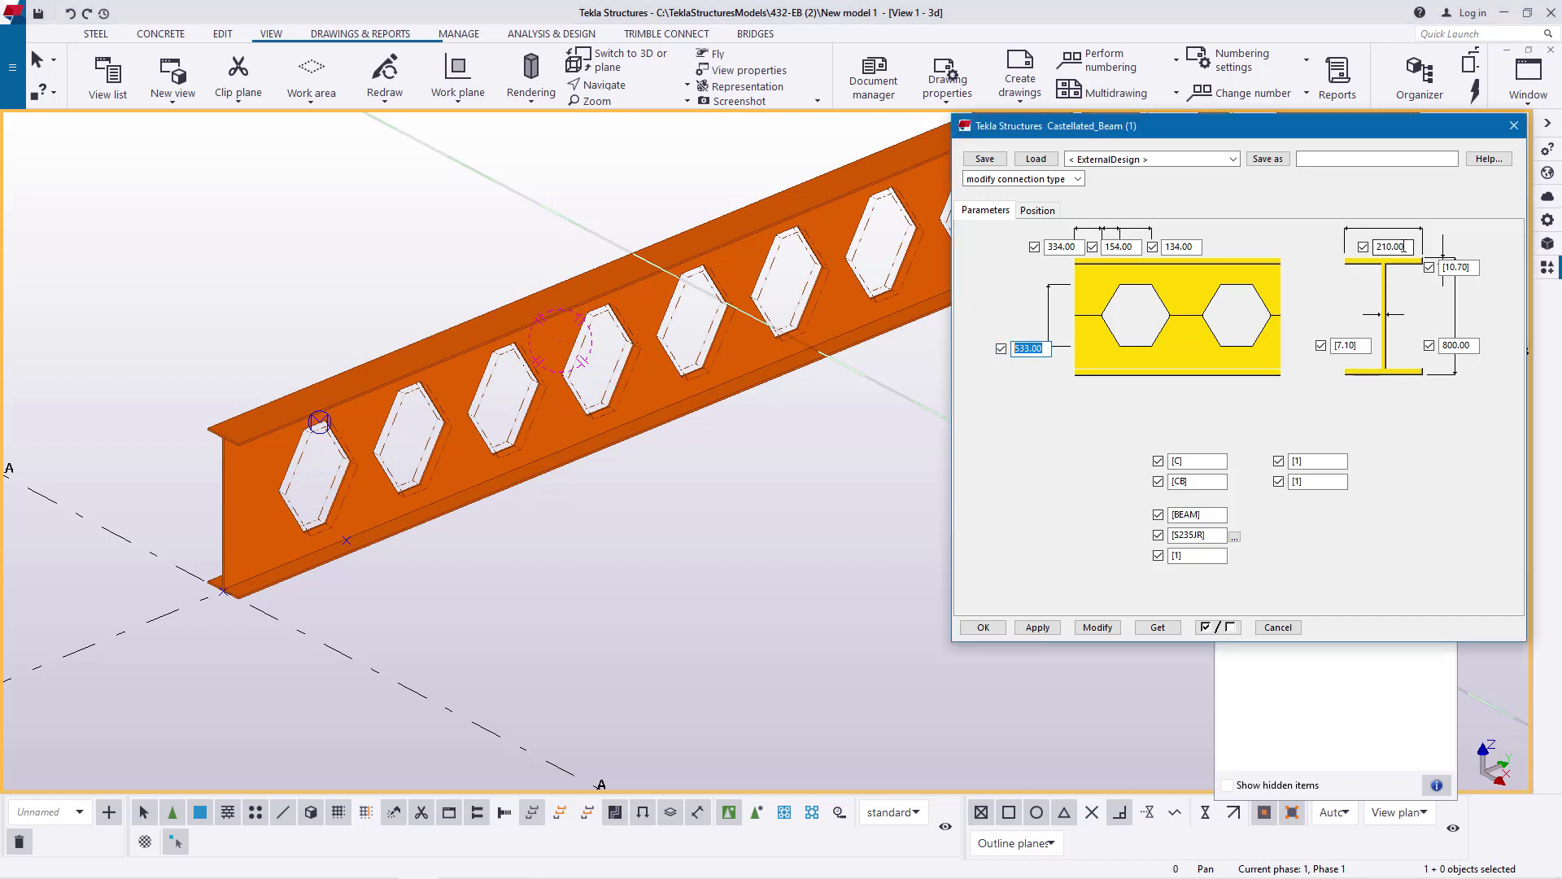
pyautogui.moveTo(1401, 247); pyautogui.dragTo(1376, 246)
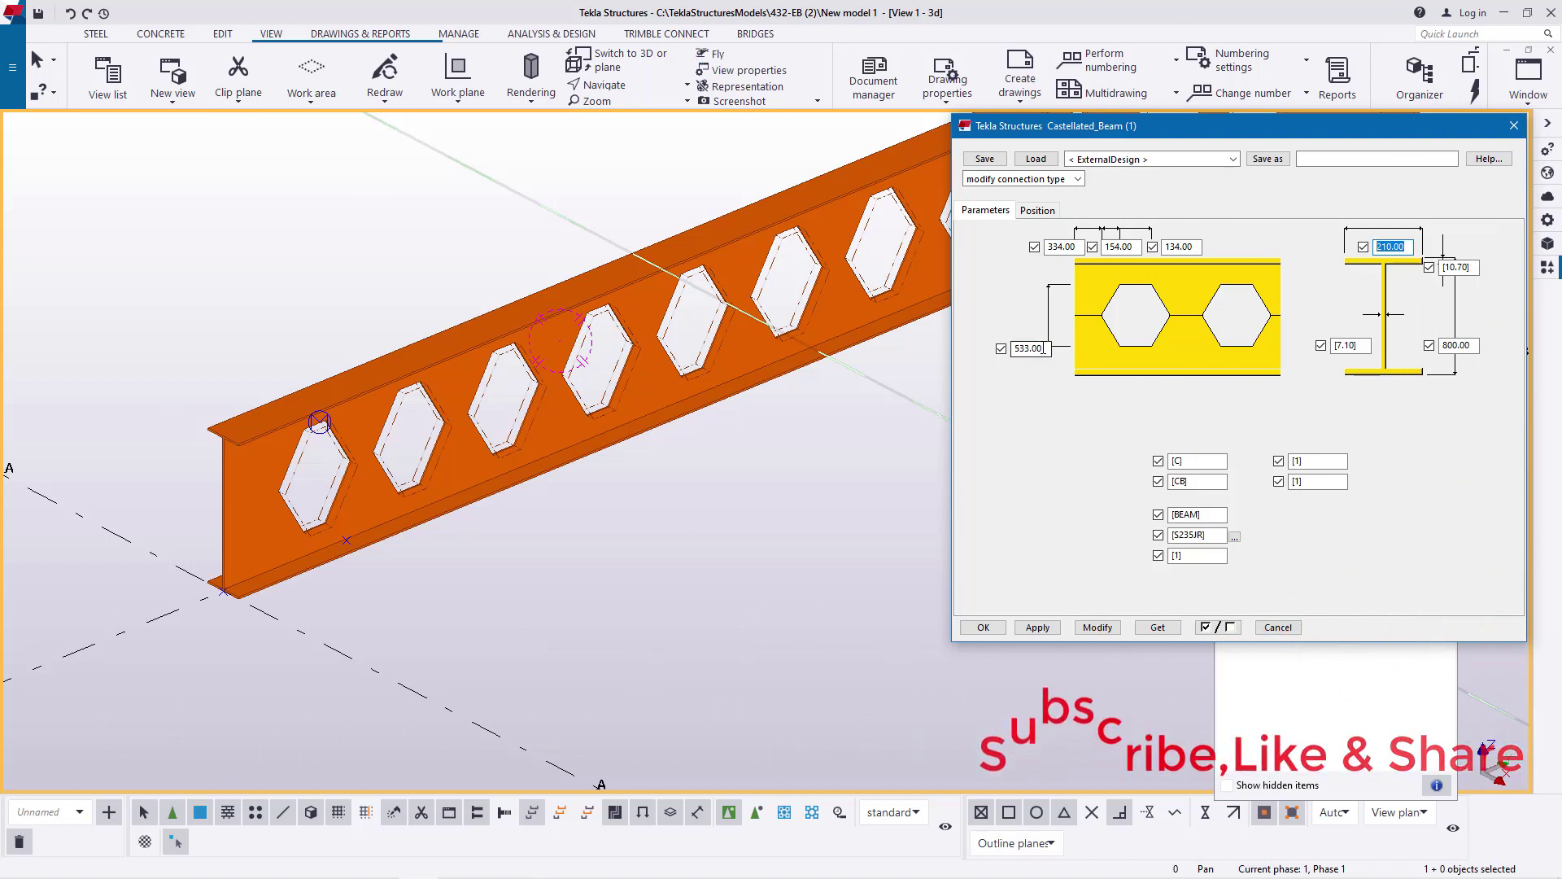
pyautogui.moveTo(1044, 349); pyautogui.dragTo(1016, 348)
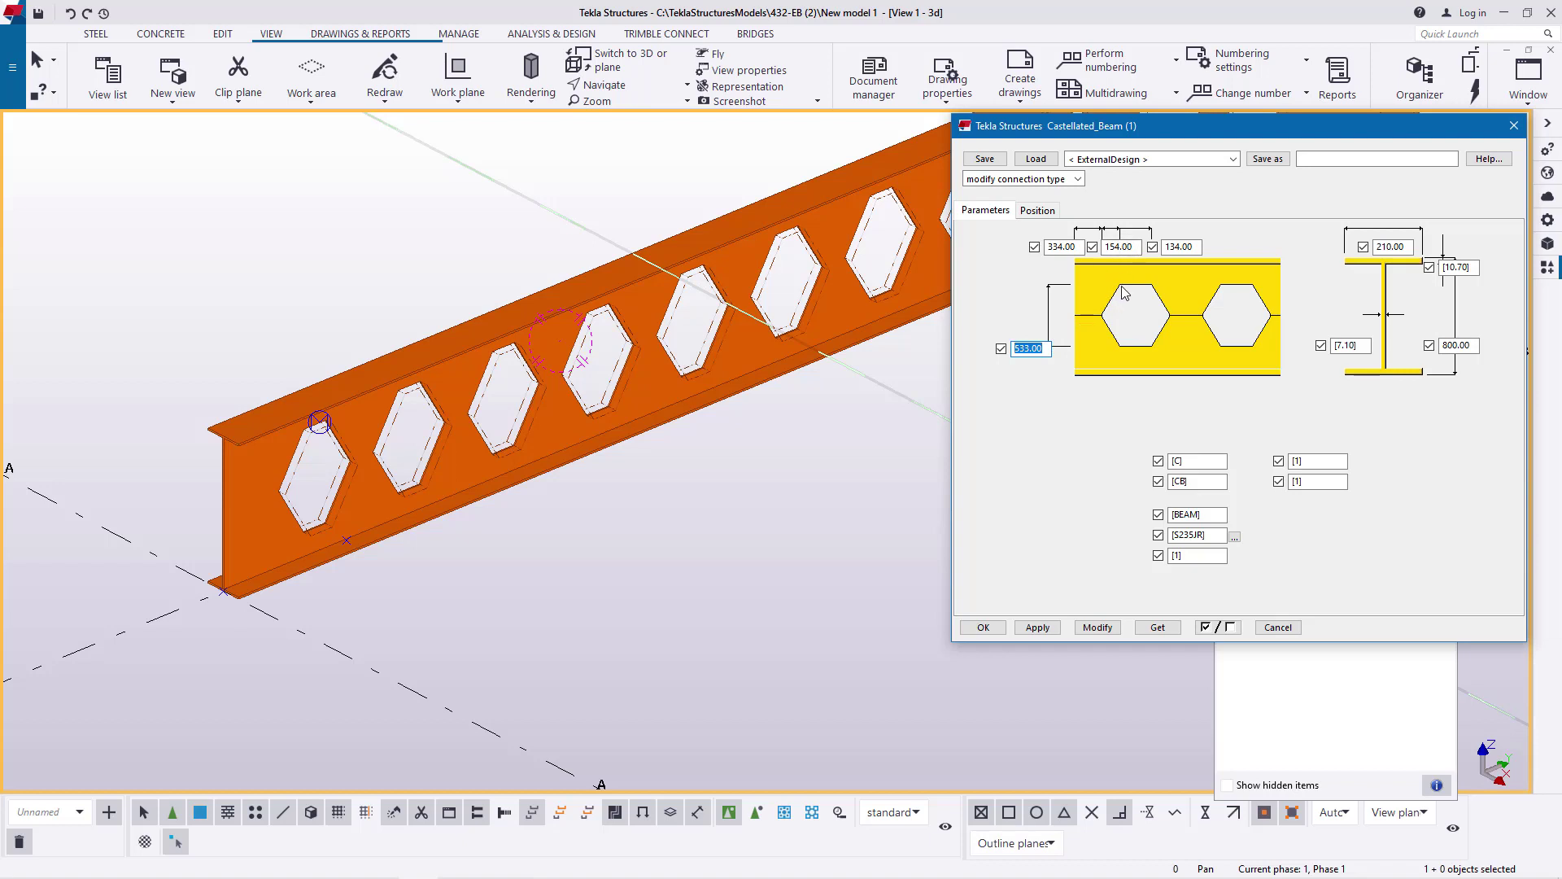
pyautogui.moveTo(1133, 248); pyautogui.dragTo(1109, 248)
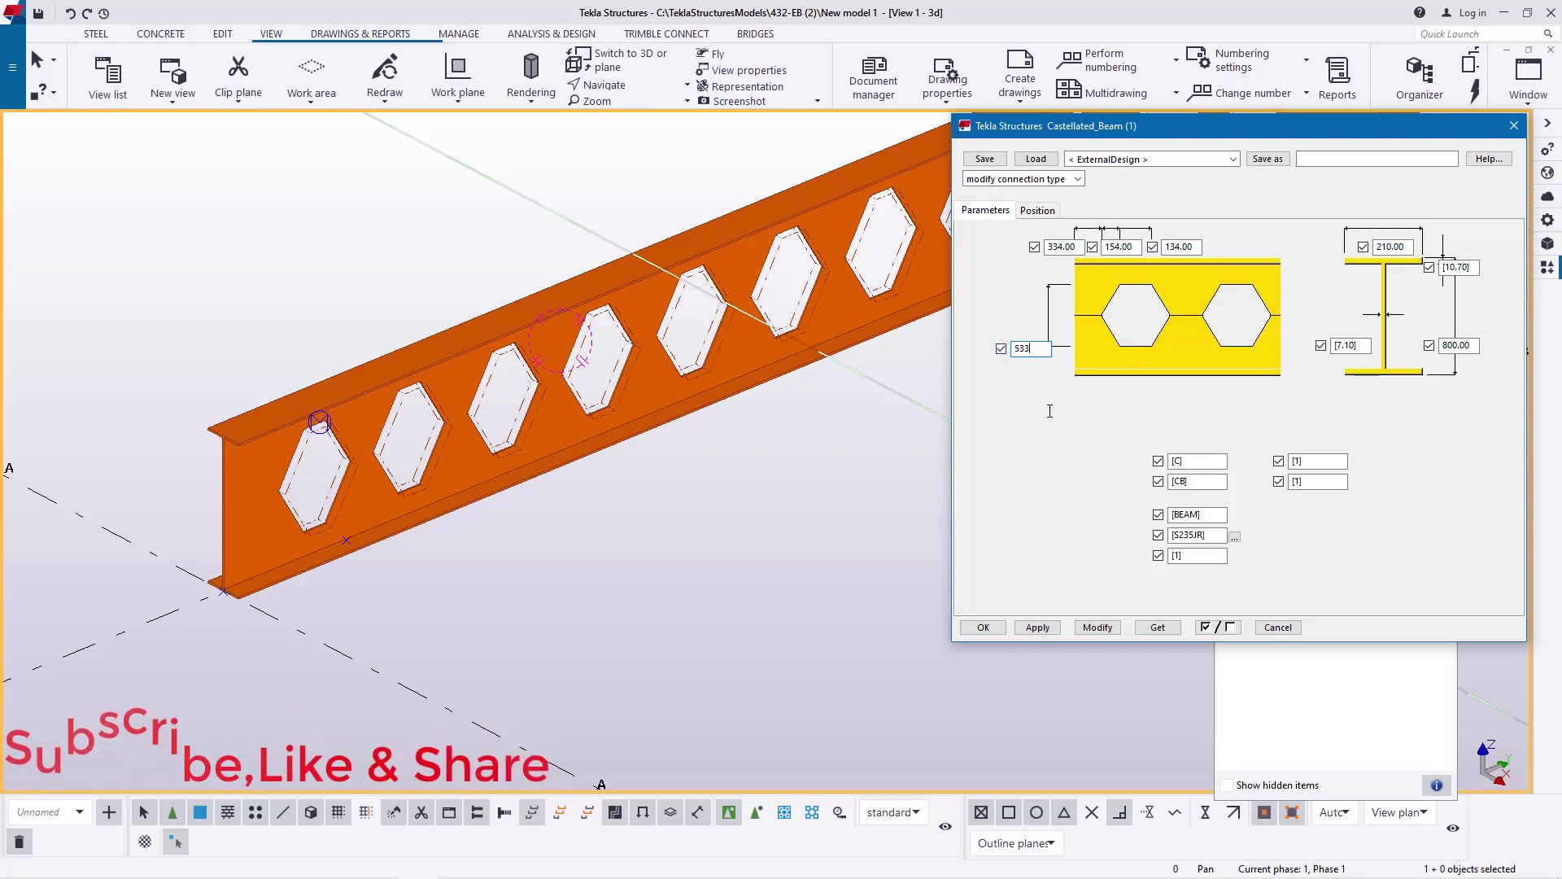
pyautogui.doubleClick(1441, 345)
pyautogui.write('80')
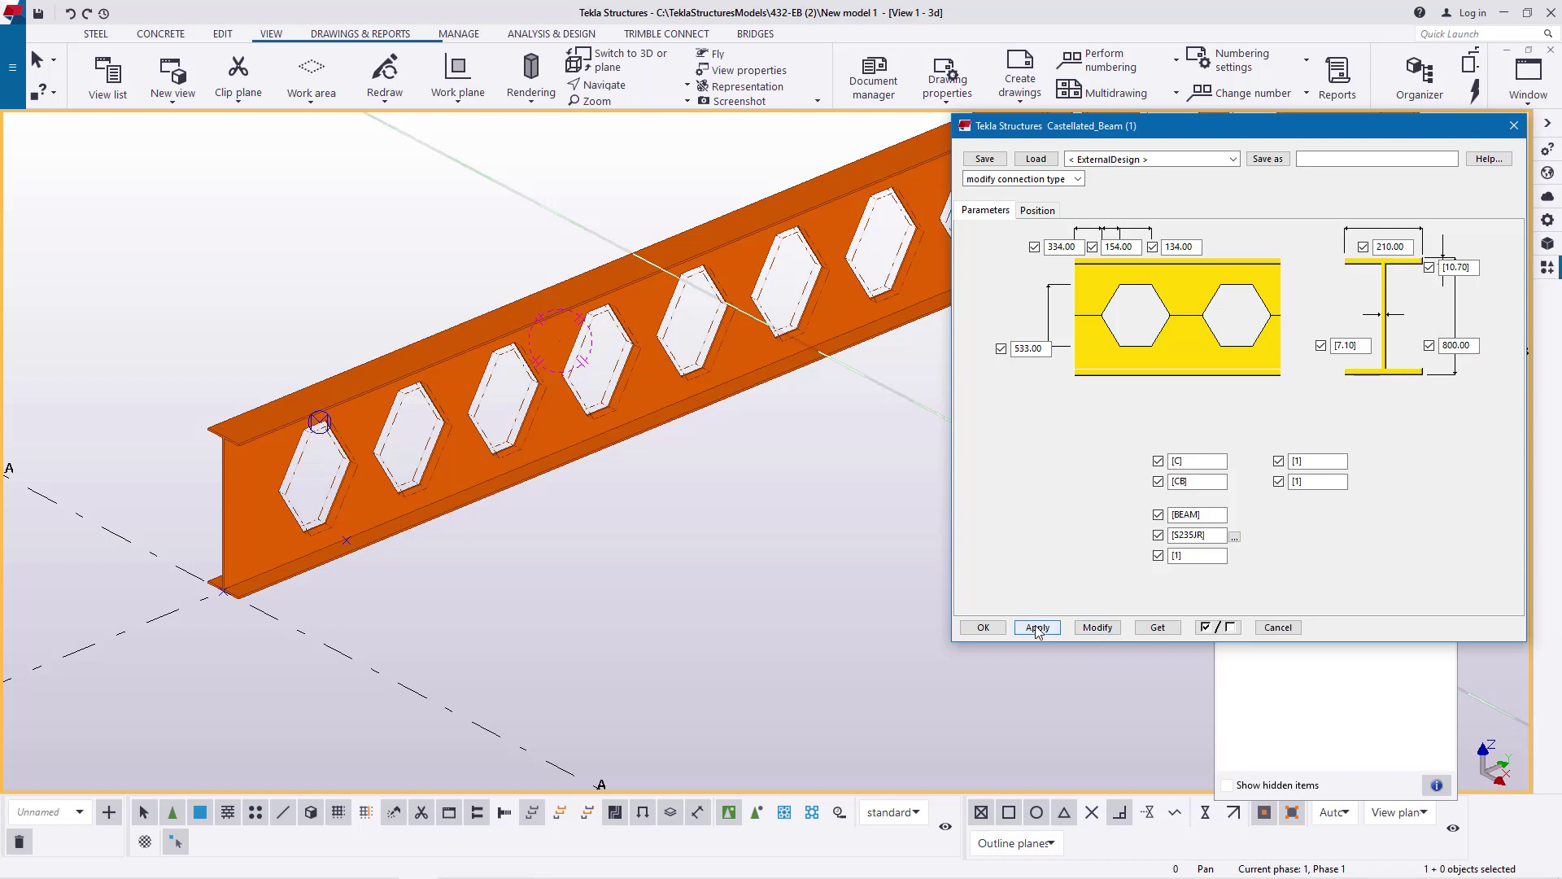
# - Confirm the beam parameters, interrupt the command and close Applications & components
pyautogui.click(981, 627)
pyautogui.rightClick(809, 469)
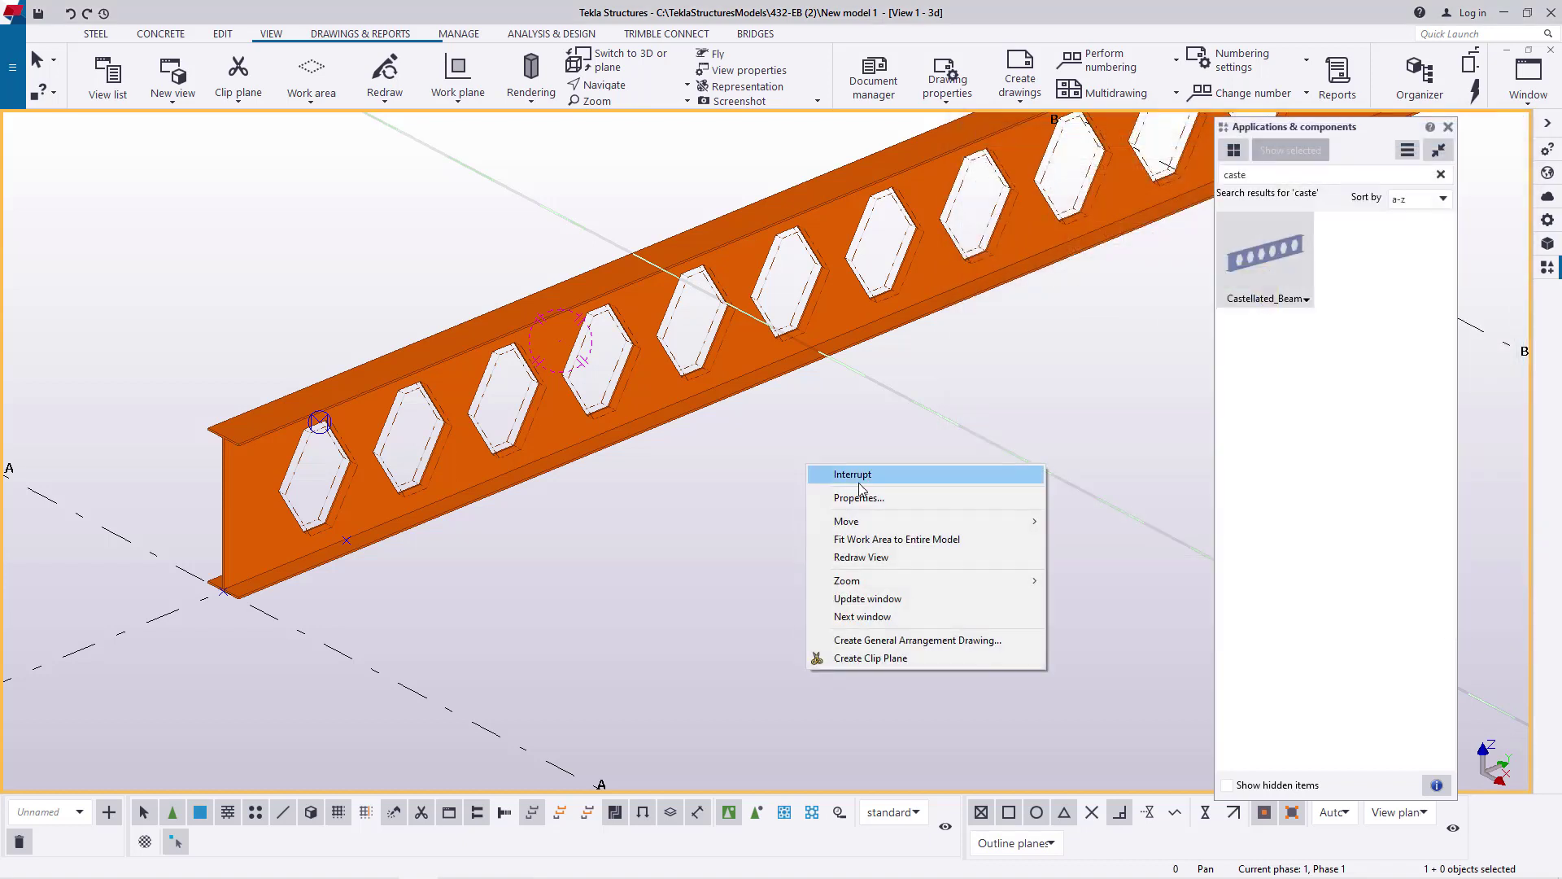
pyautogui.click(862, 476)
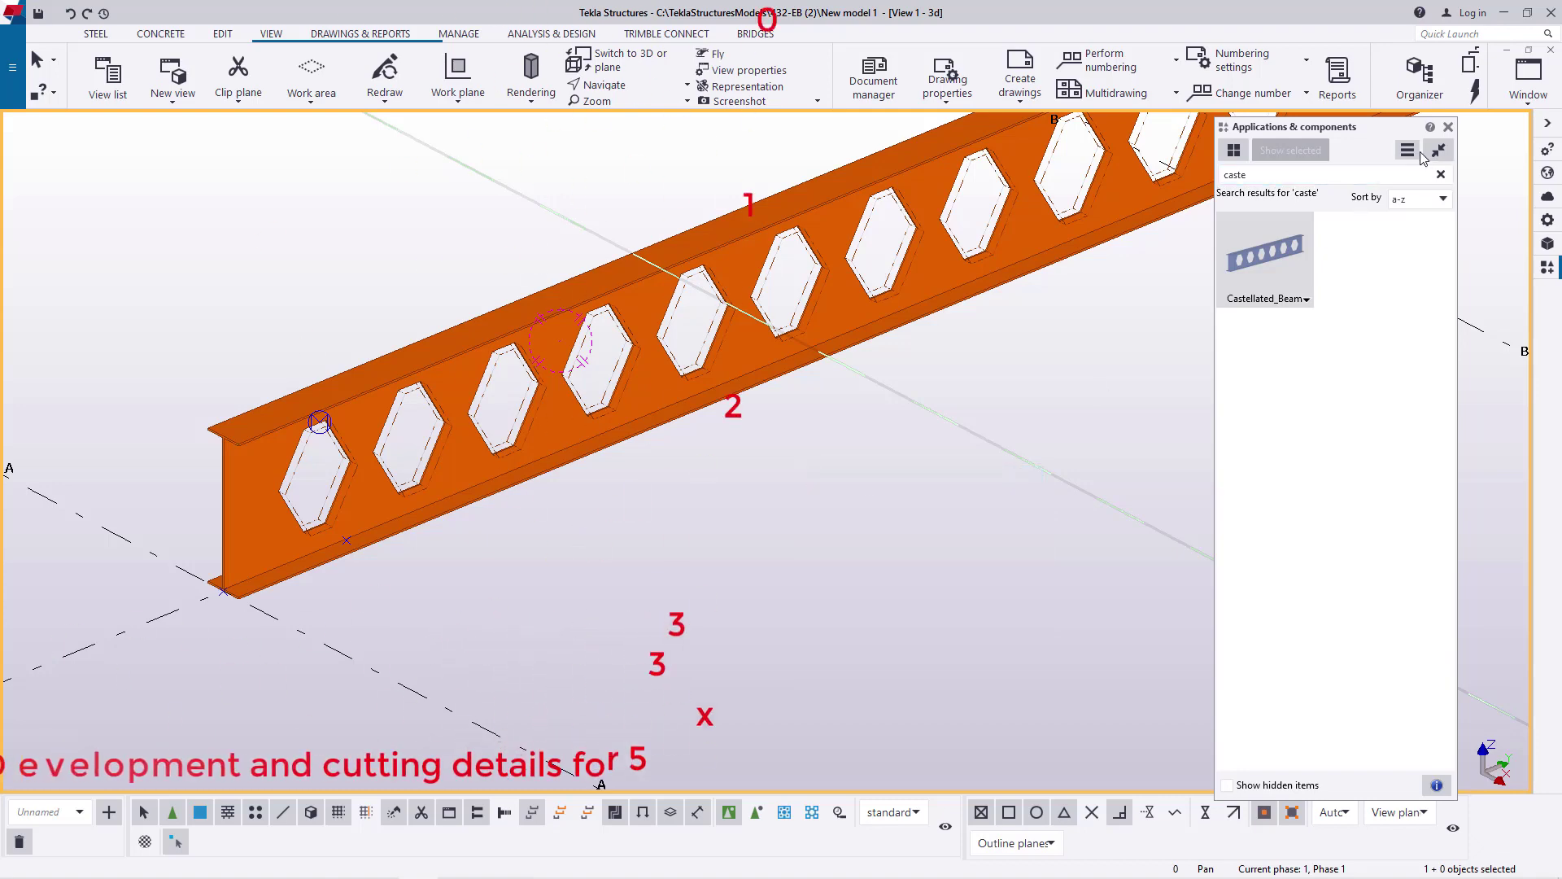
pyautogui.click(1448, 128)
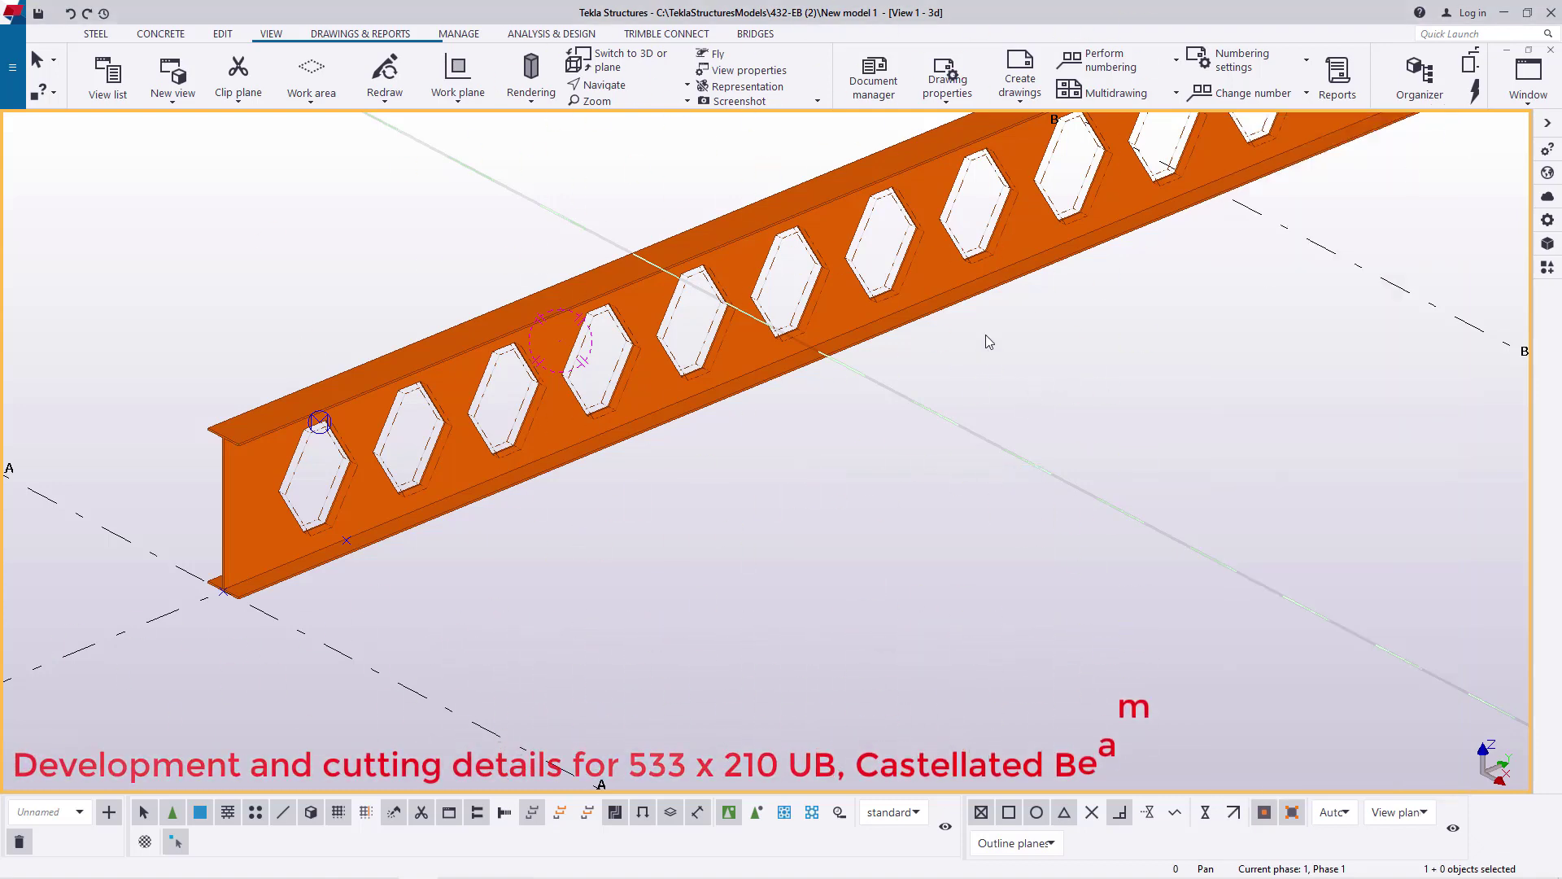
pyautogui.scroll(5, 255, 477)
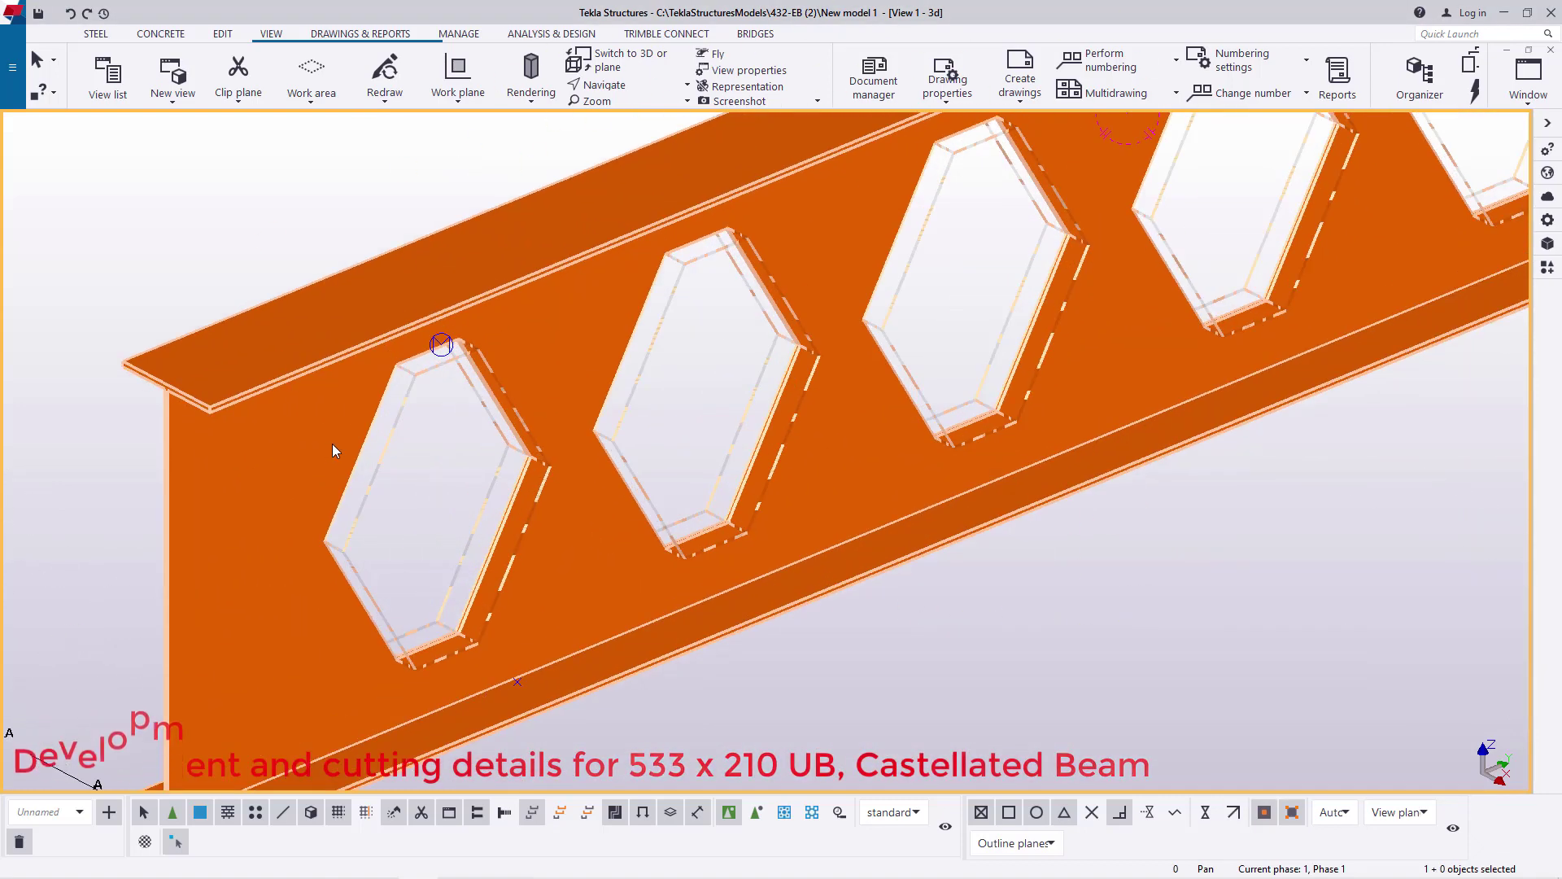
# - Render the beam solid, redraw the view and open the castellated beam's component parameters
pyautogui.hotkey('ctrl', '4')
pyautogui.rightClick(713, 317)
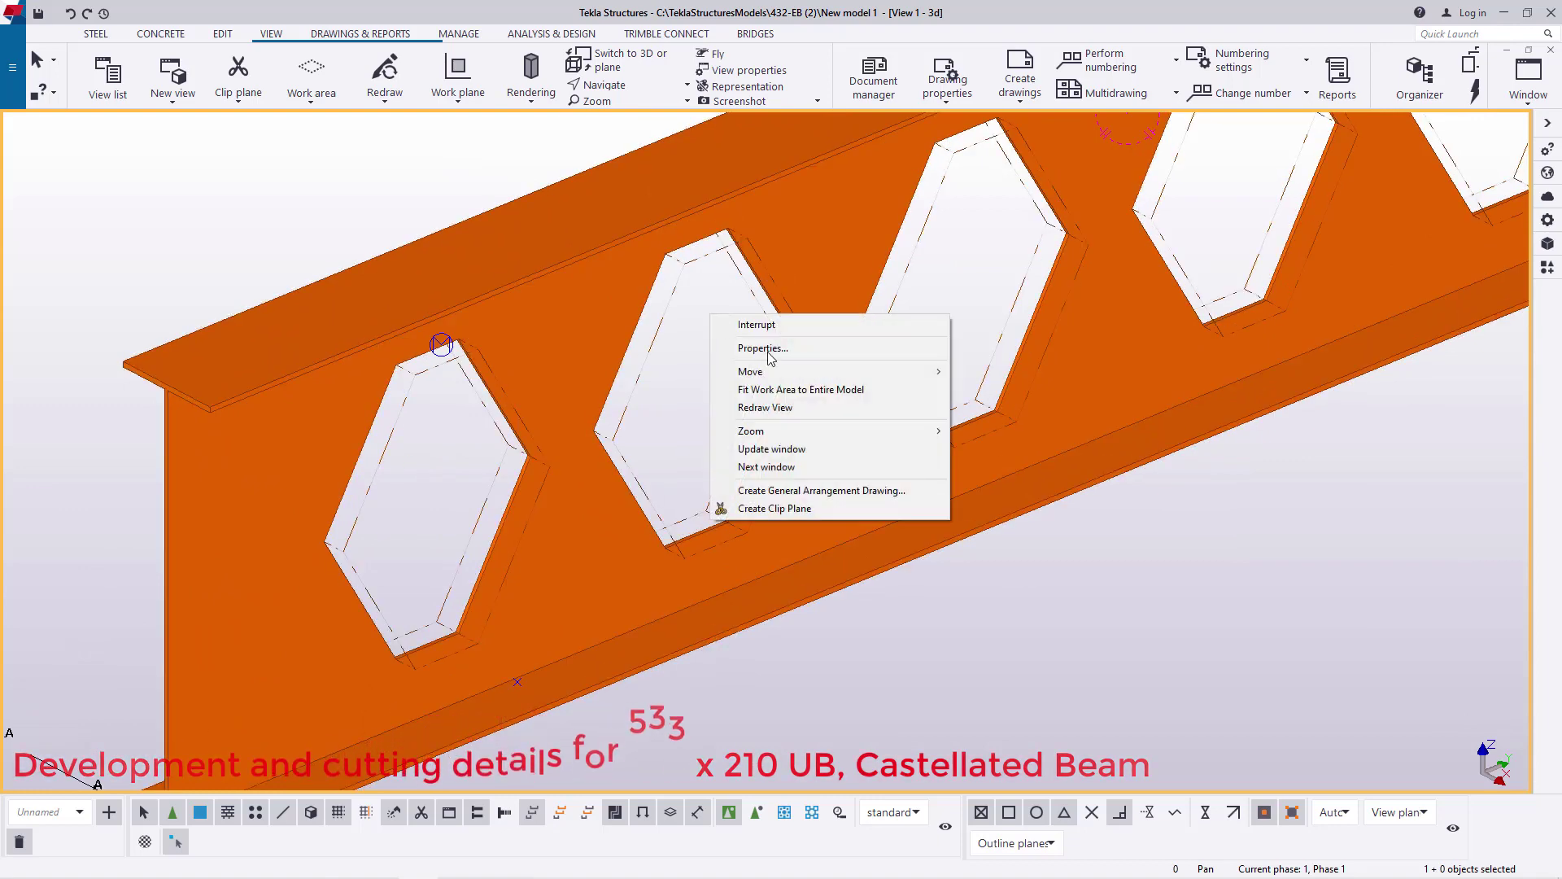
pyautogui.click(770, 408)
pyautogui.scroll(-5, 768, 408)
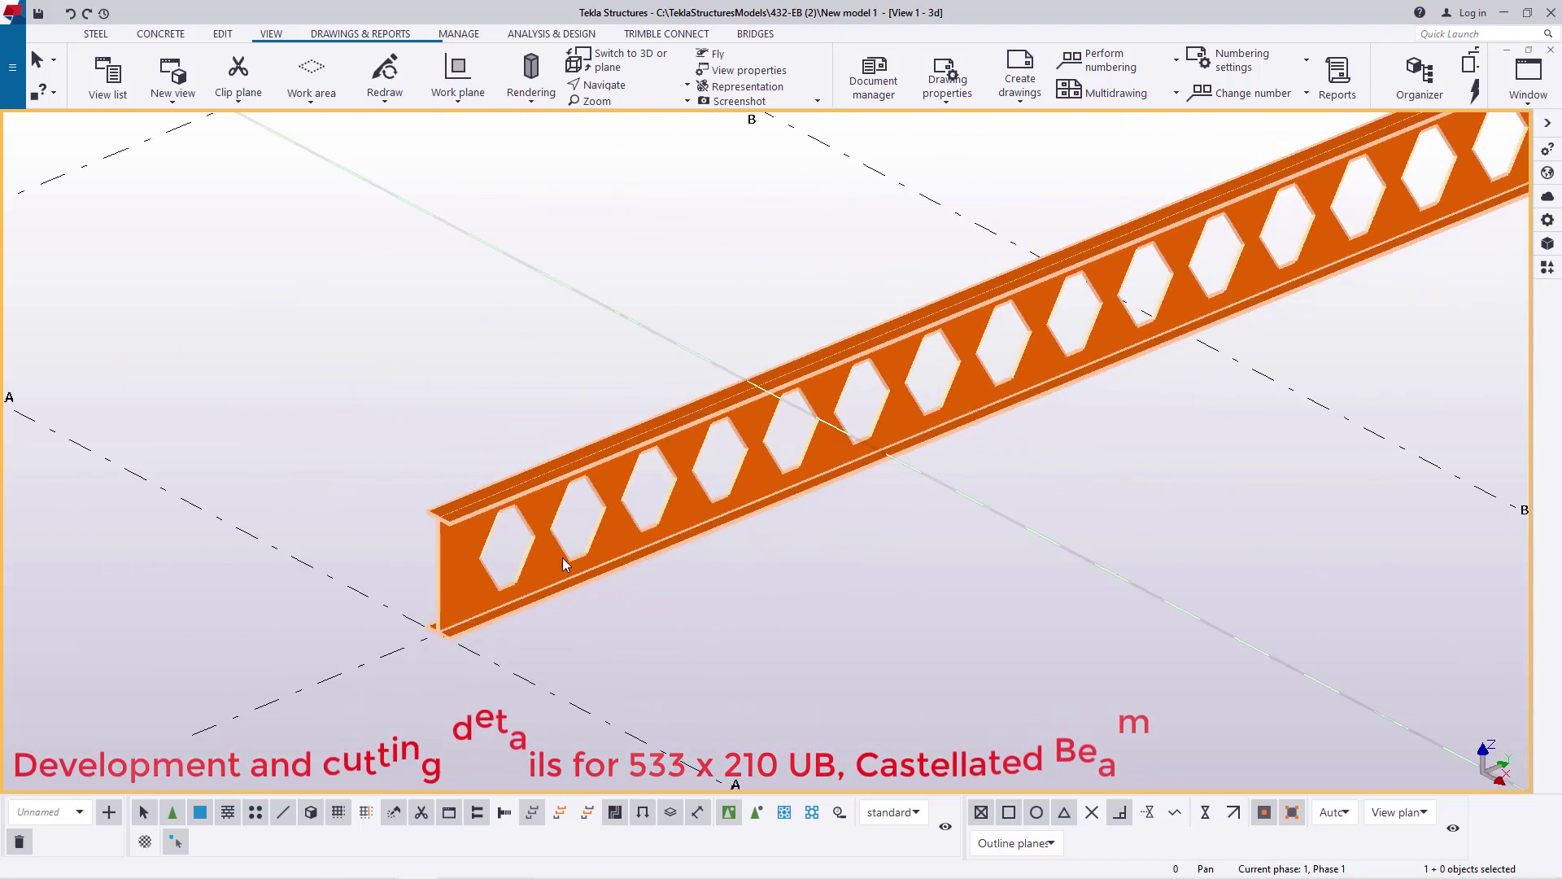
pyautogui.scroll(8, 485, 534)
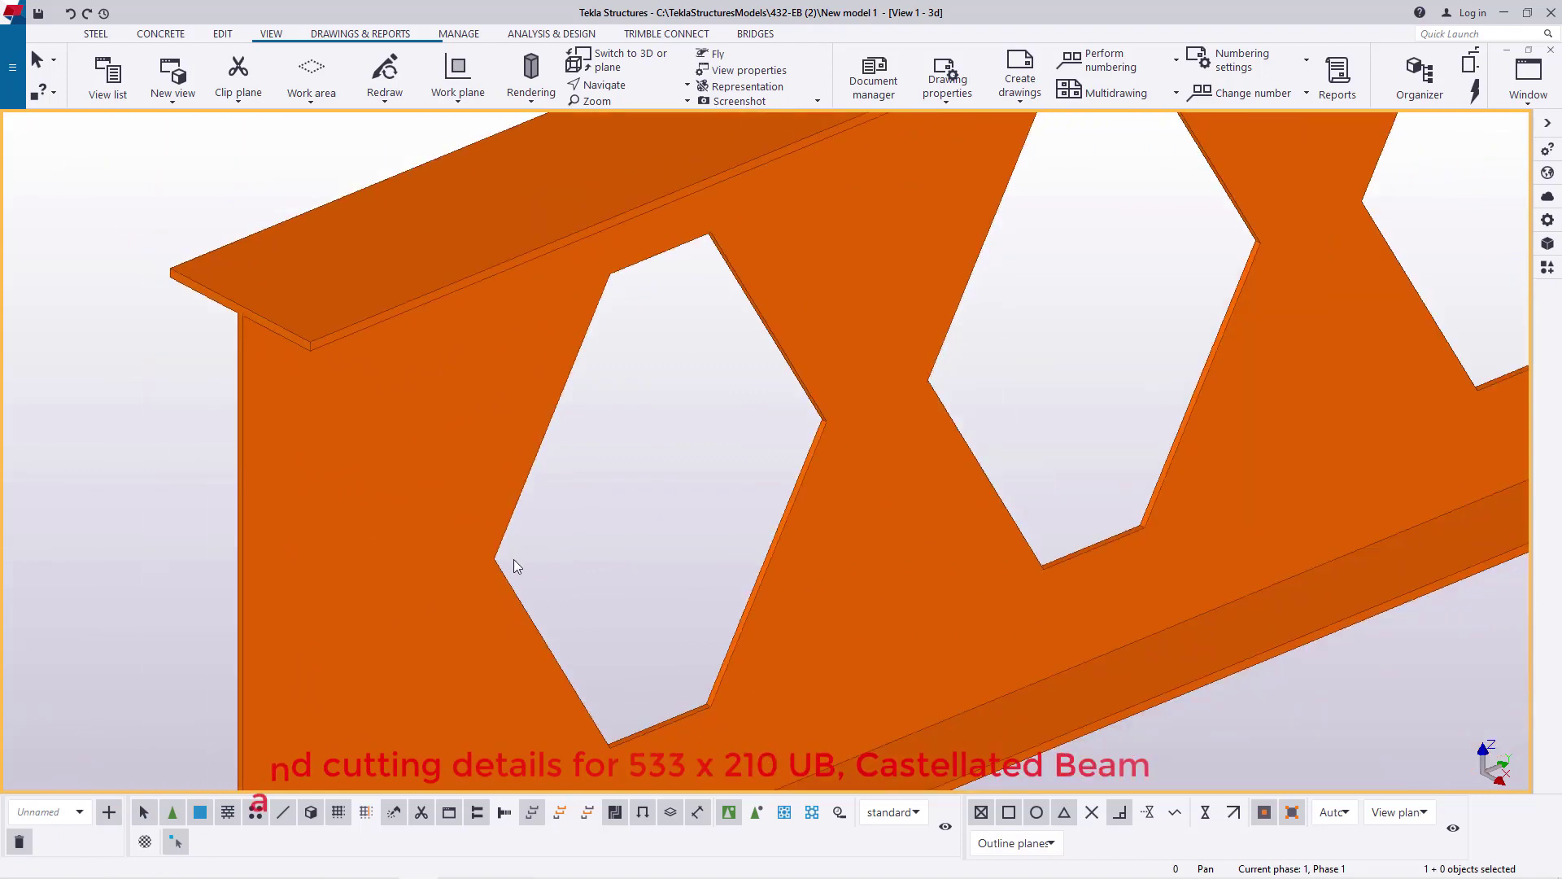
pyautogui.scroll(-5, 514, 559)
pyautogui.scroll(5, 596, 553)
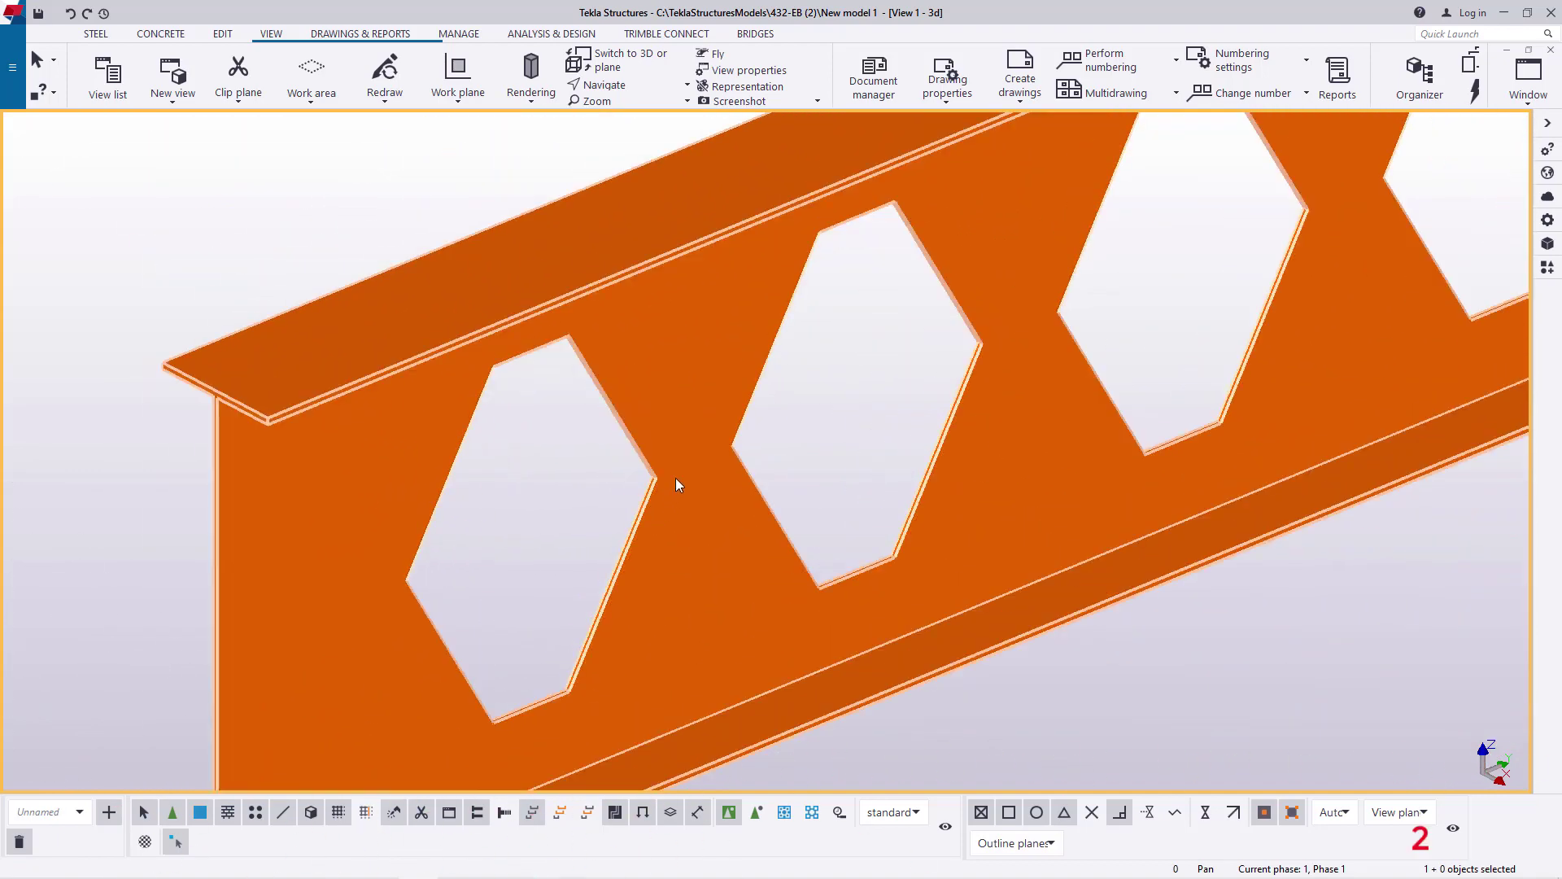
pyautogui.doubleClick(676, 480)
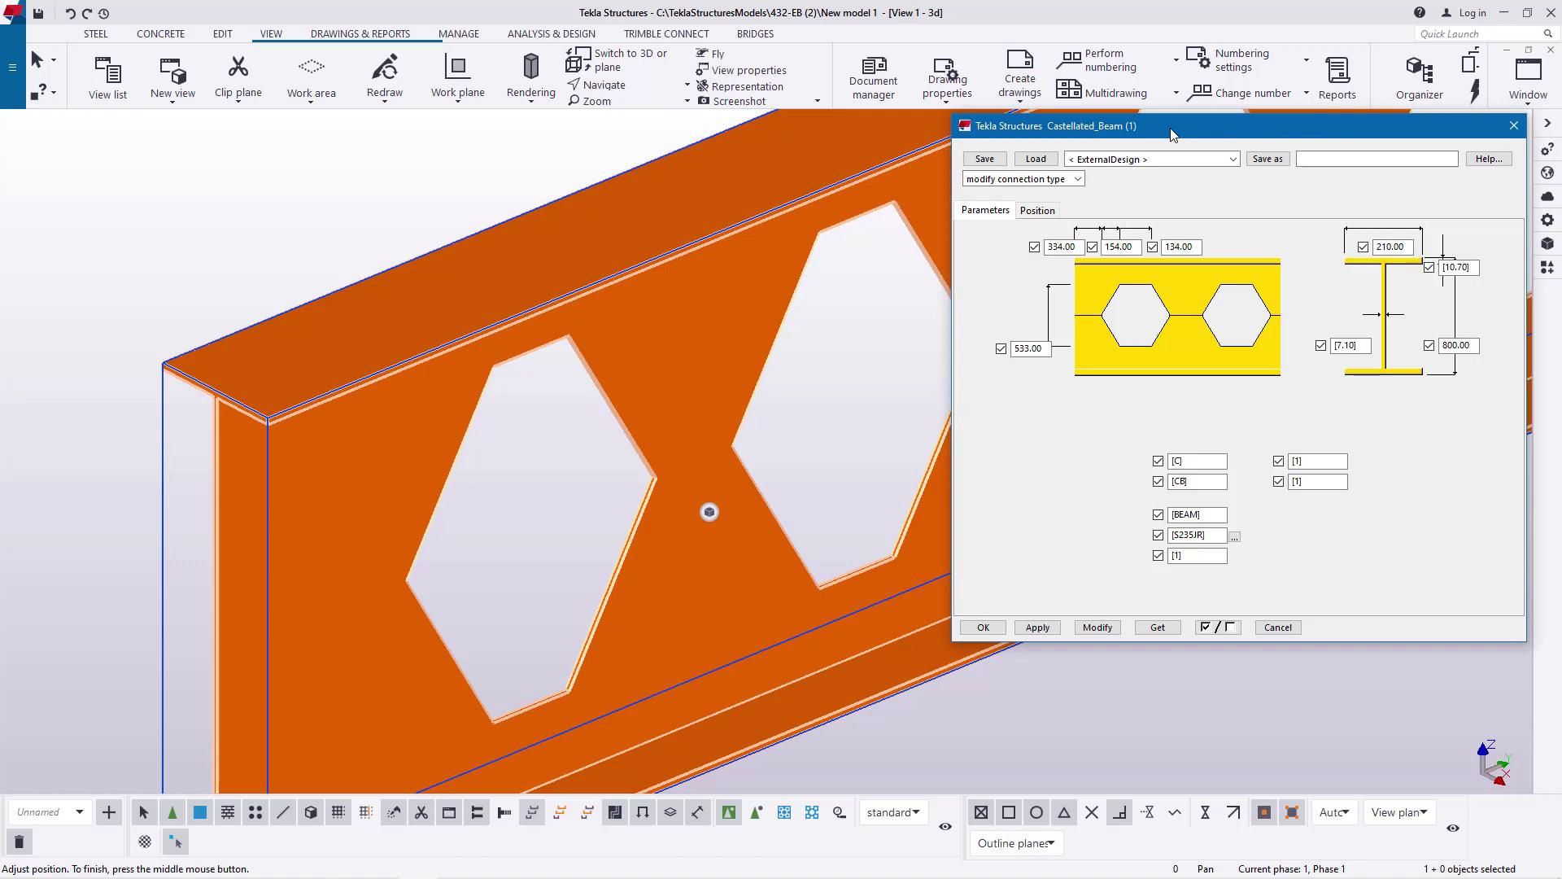
pyautogui.moveTo(1169, 136)
pyautogui.mouseDown()
pyautogui.moveTo(1197, 248)
pyautogui.moveTo(1177, 130)
pyautogui.mouseUp()
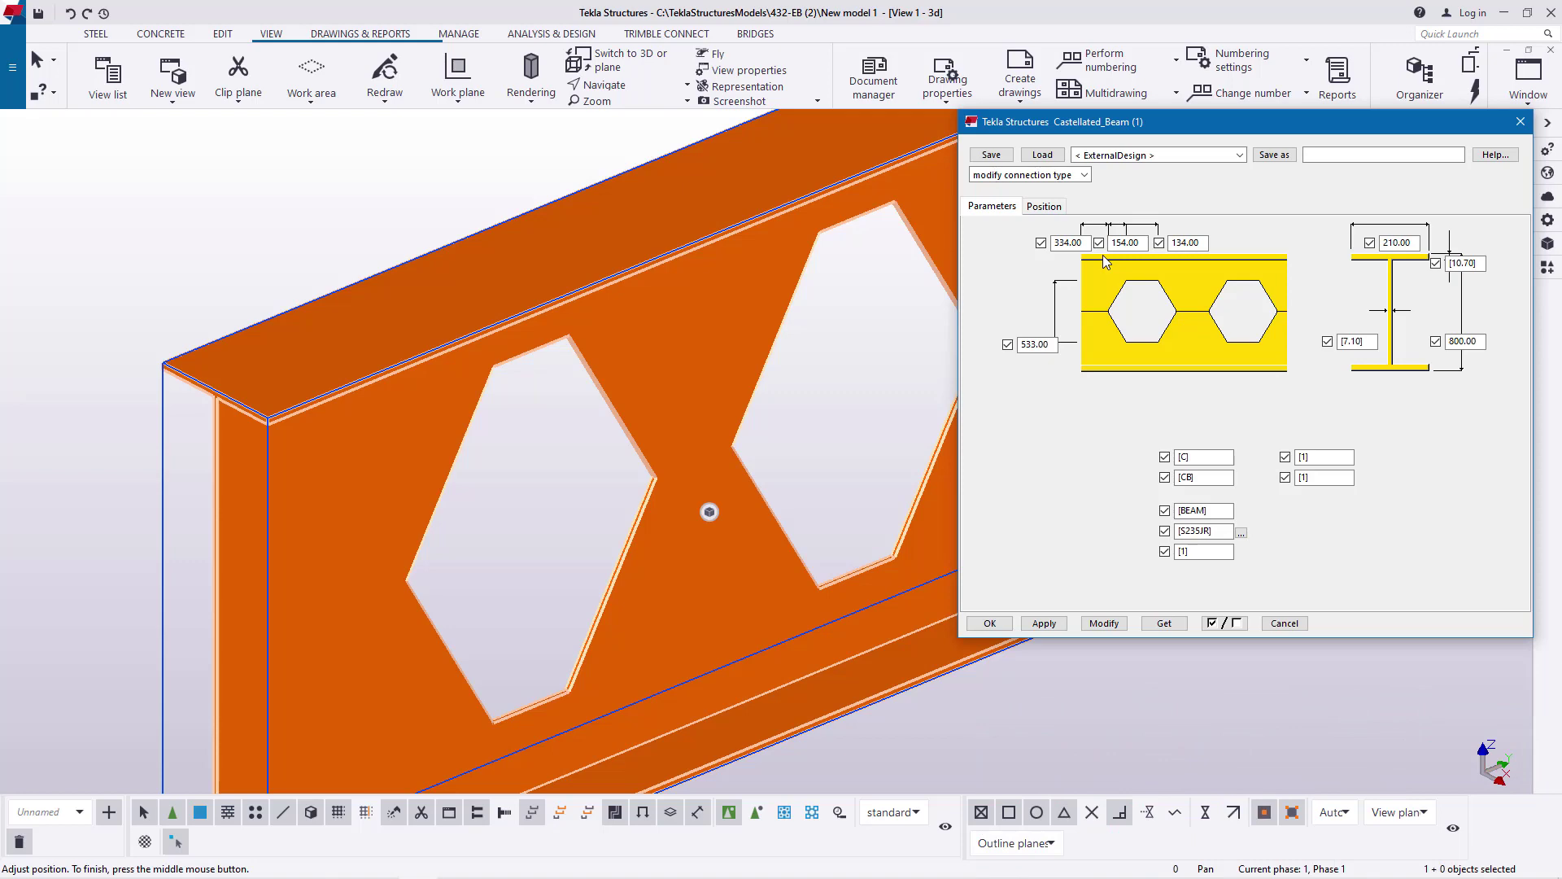
pyautogui.scroll(-4, 332, 427)
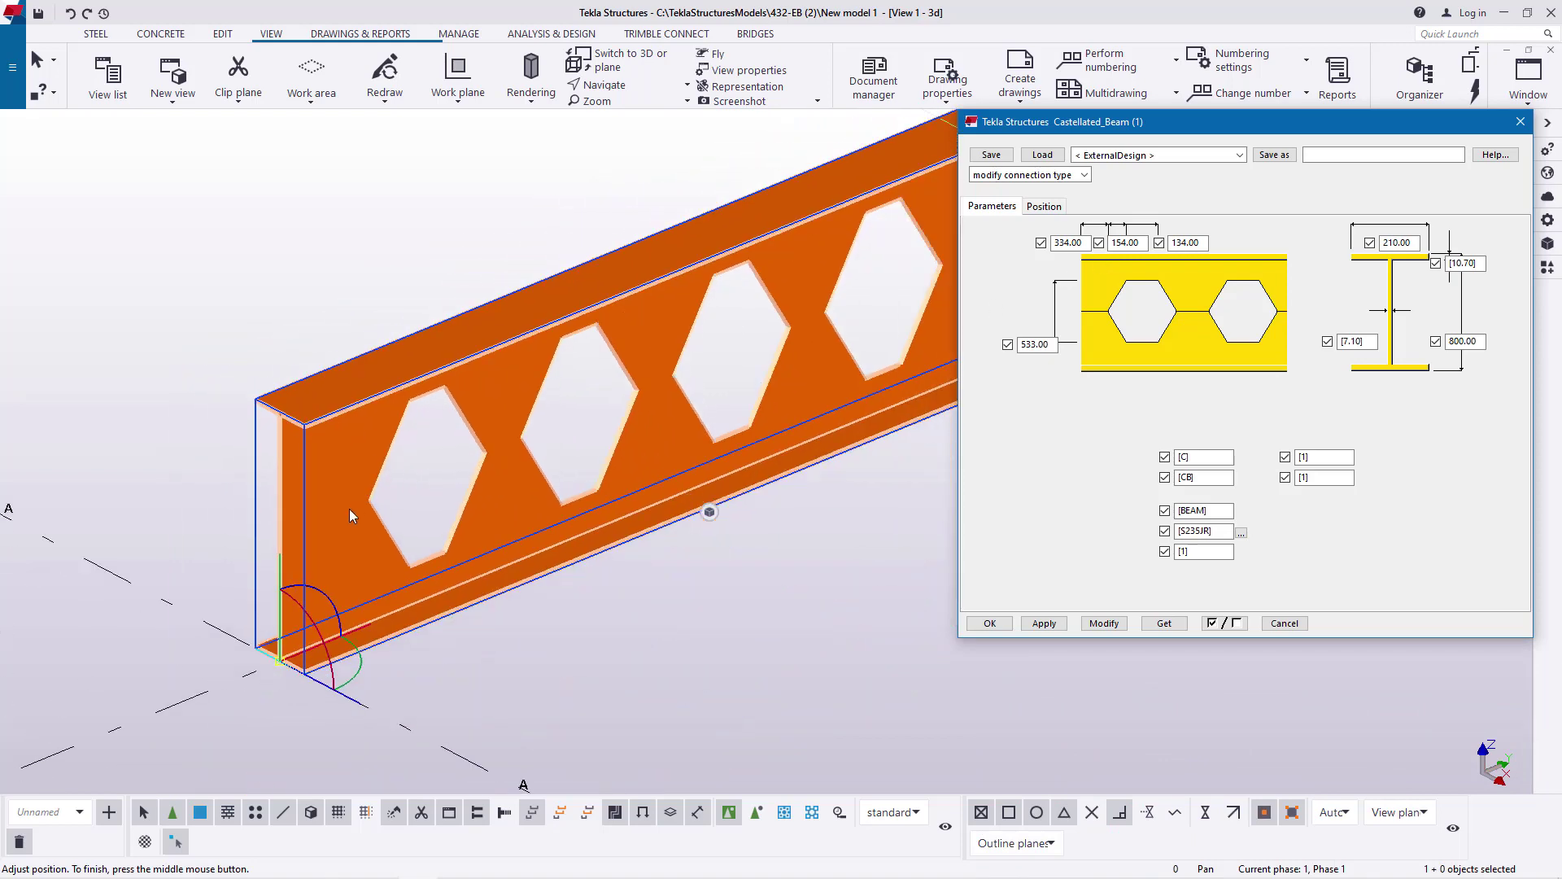
pyautogui.scroll(4, 304, 516)
pyautogui.scroll(-3, 305, 517)
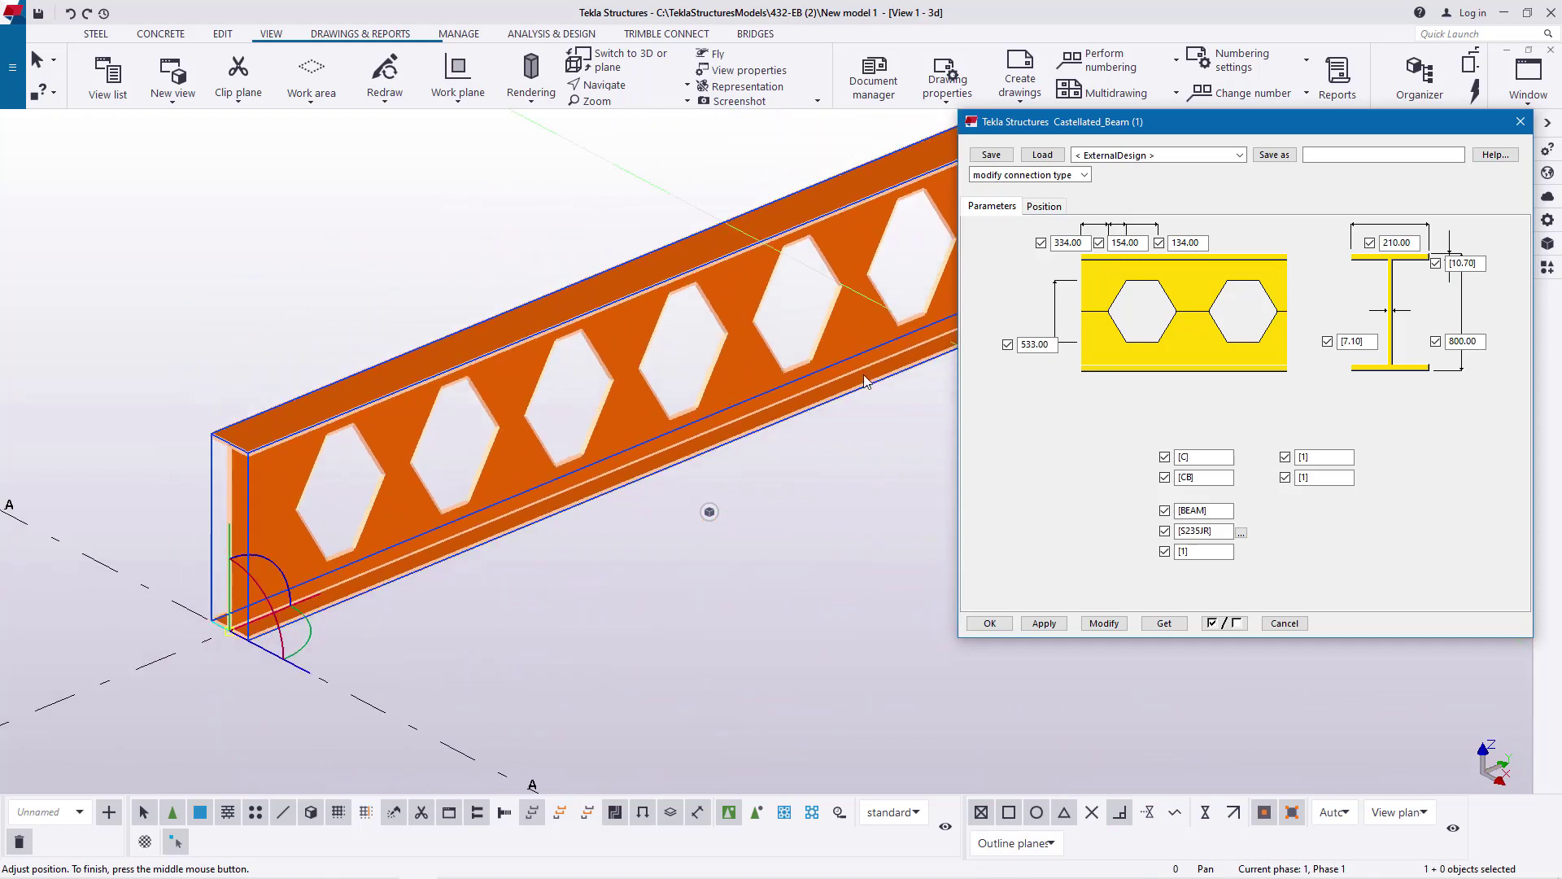
pyautogui.click(1520, 122)
pyautogui.moveTo(709, 511)
pyautogui.mouseDown()
pyautogui.moveTo(1048, 471)
pyautogui.moveTo(1081, 507)
pyautogui.mouseUp()
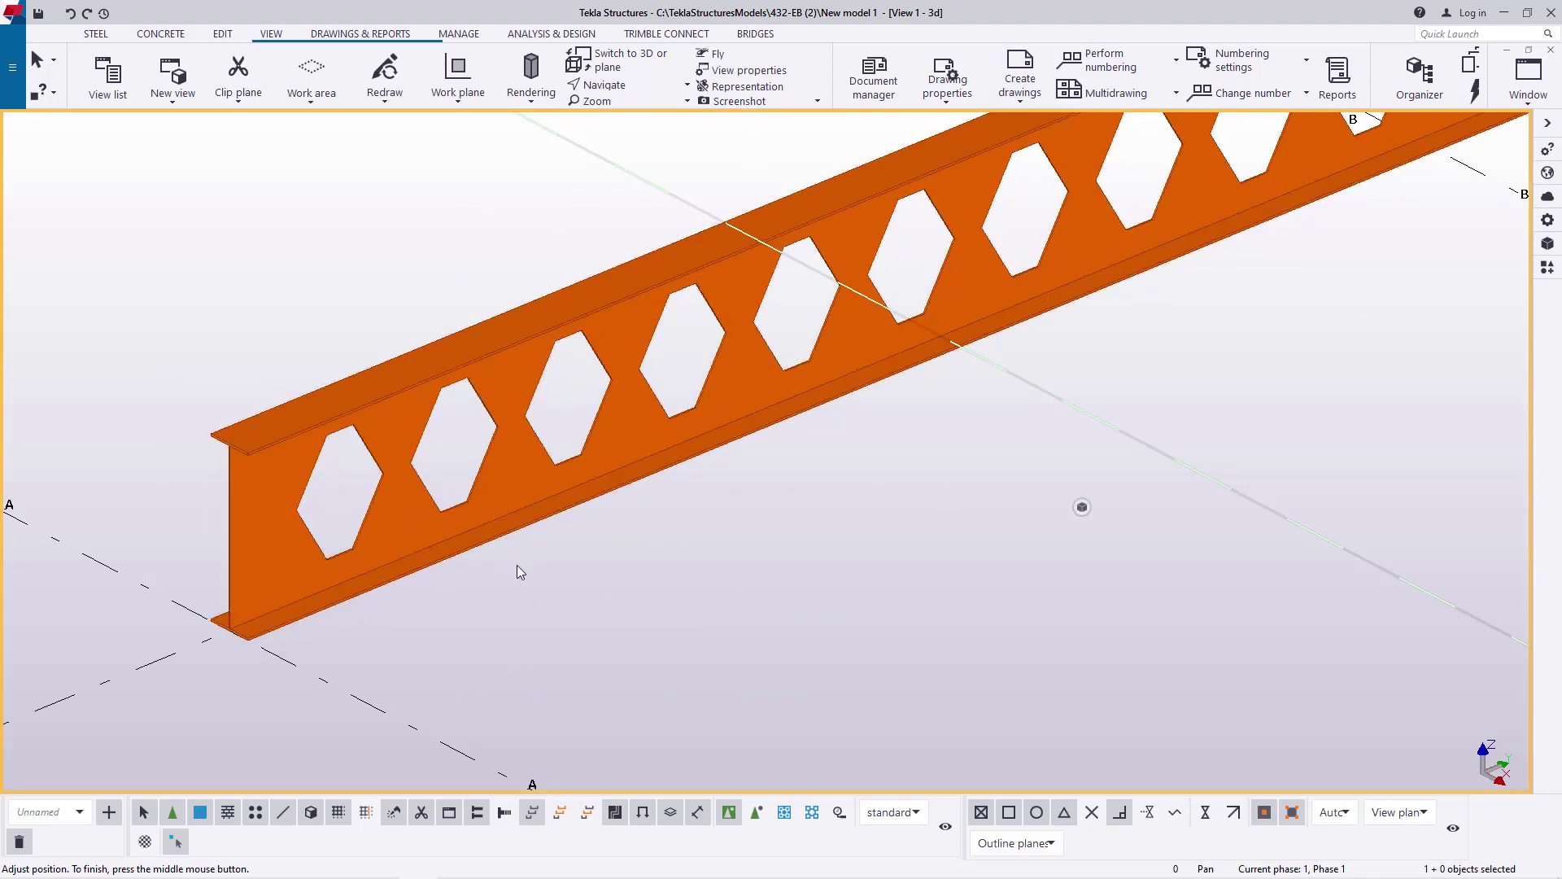
pyautogui.scroll(5, 349, 540)
pyautogui.scroll(-2, 252, 535)
pyautogui.moveTo(256, 509); pyautogui.dragTo(360, 607, button='middle')
pyautogui.scroll(5, 329, 715)
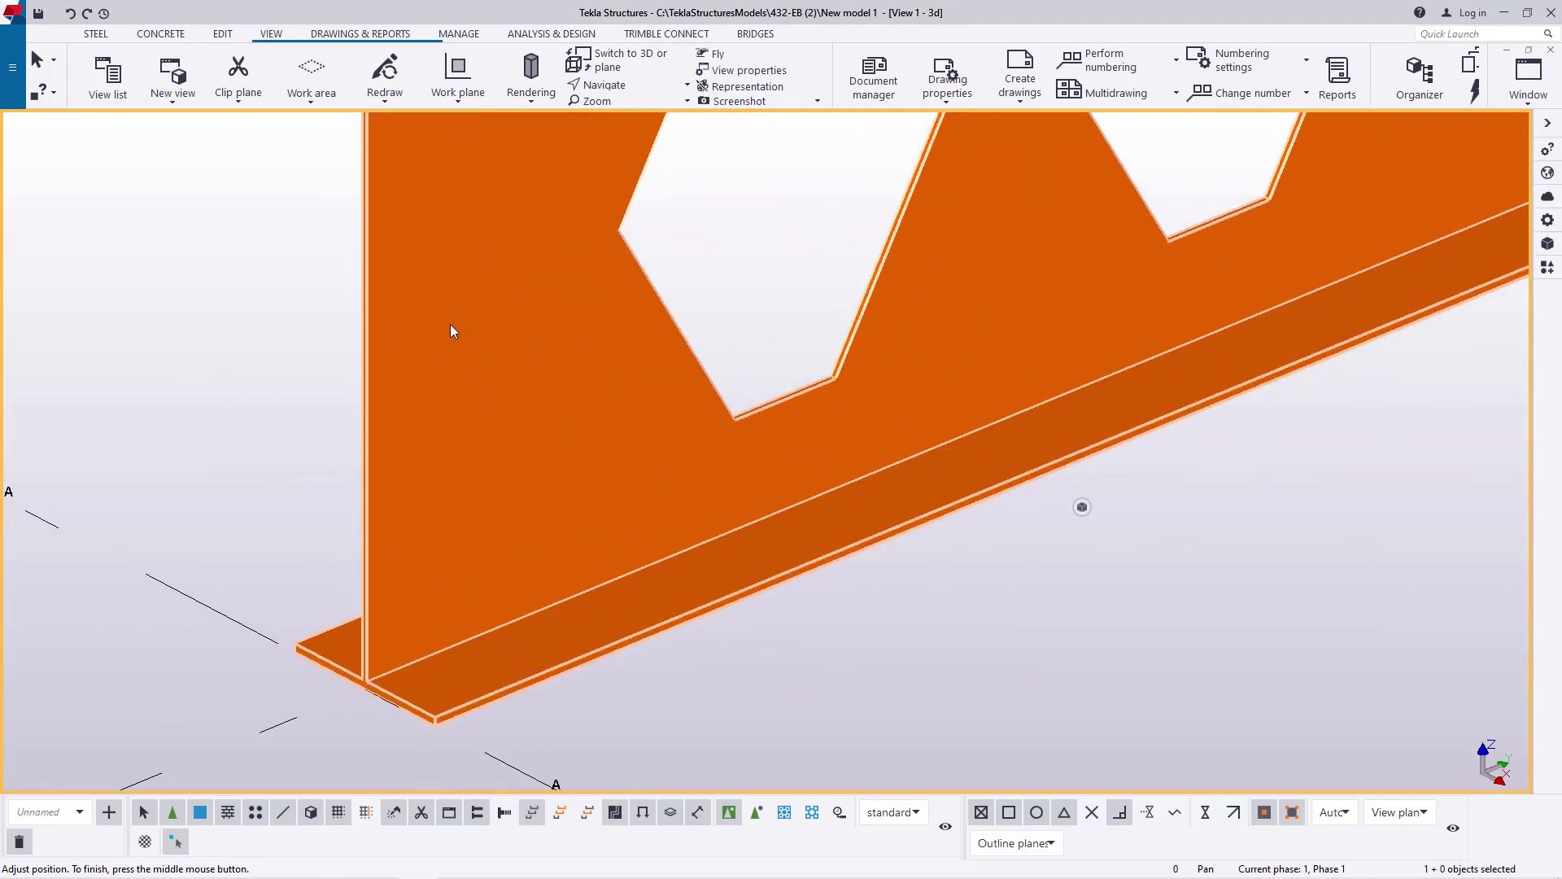
pyautogui.scroll(-5, 386, 565)
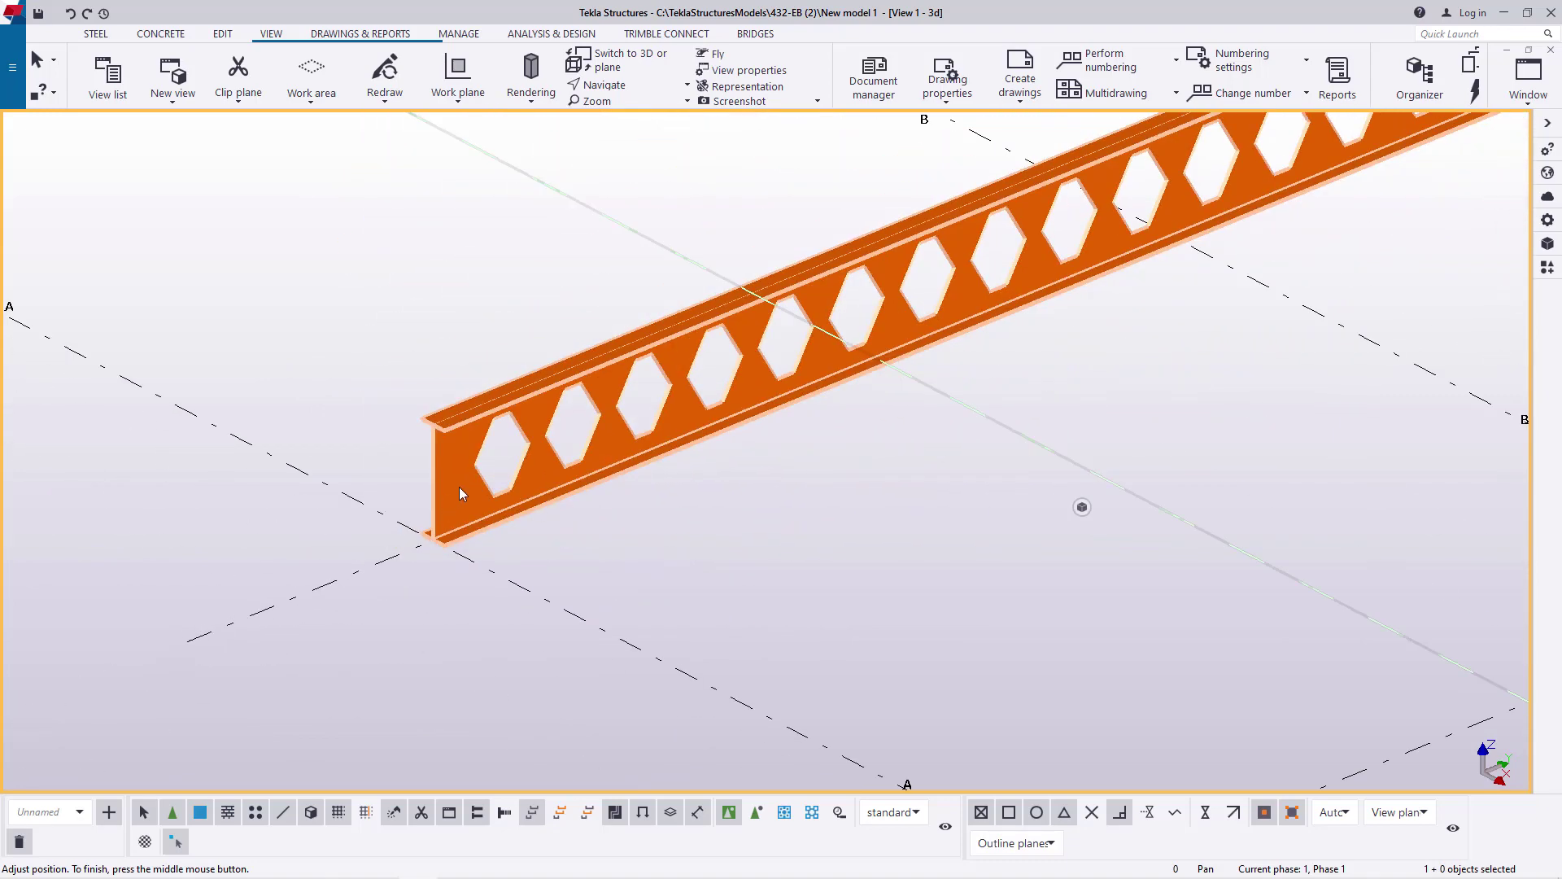
pyautogui.scroll(-3, 372, 516)
pyautogui.scroll(4, 501, 495)
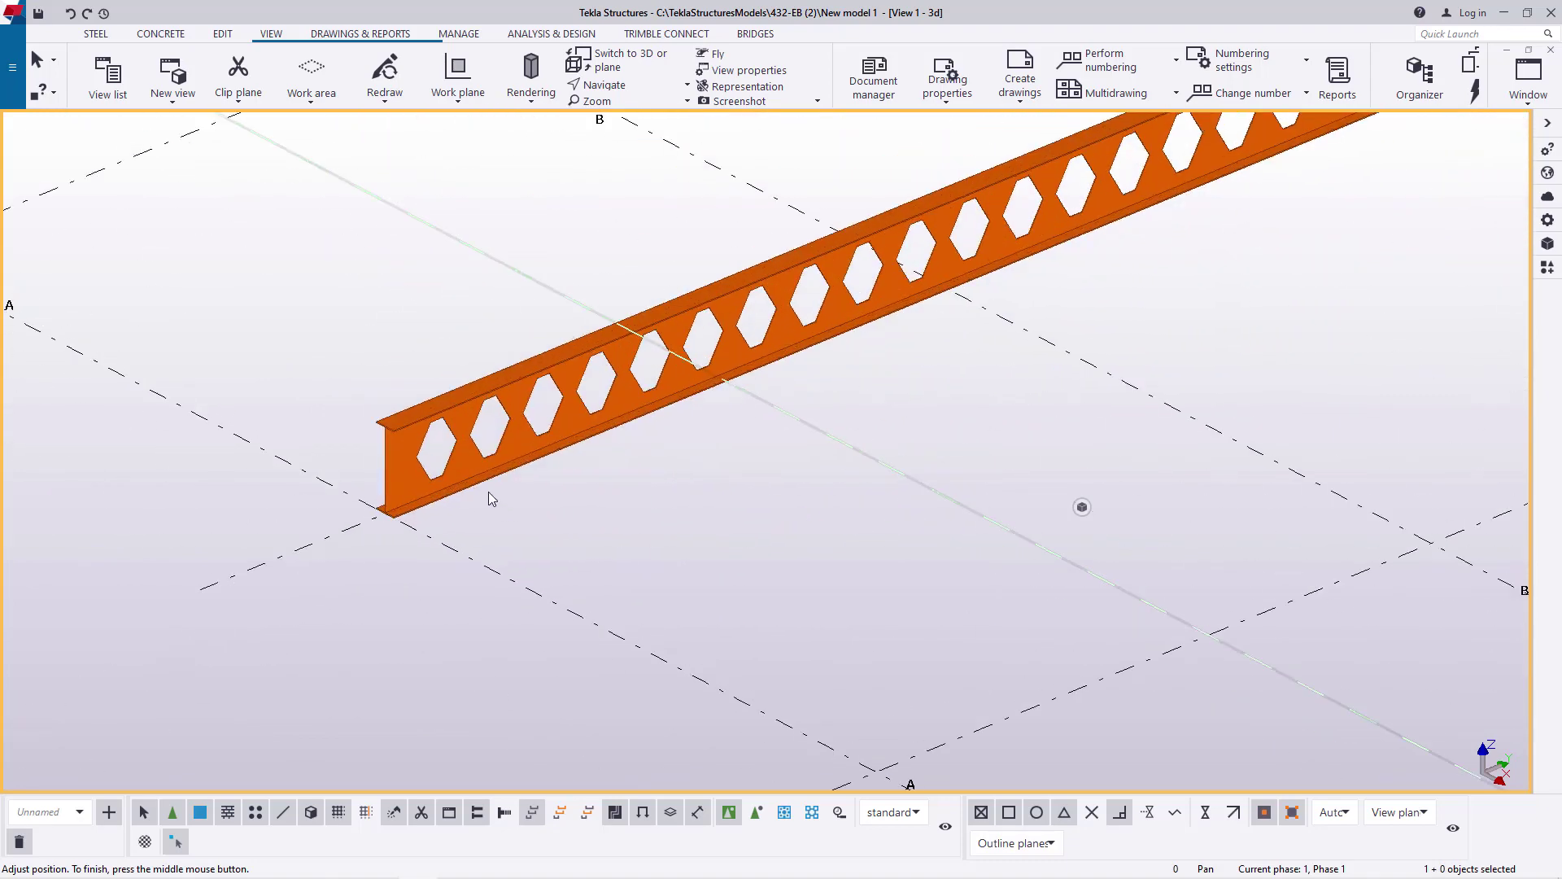
pyautogui.scroll(4, 326, 510)
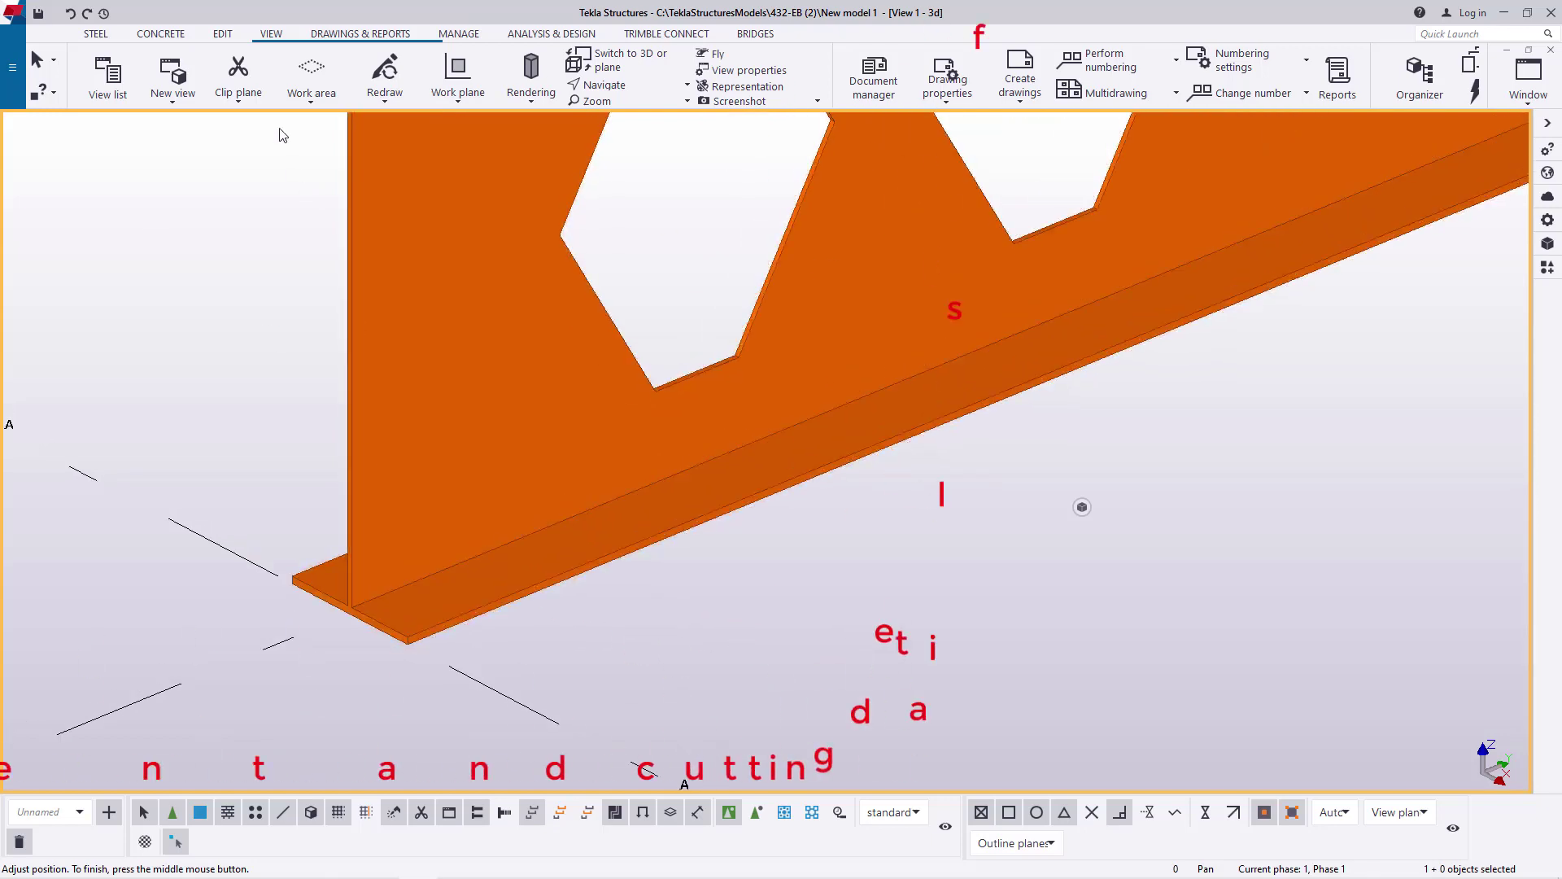
# - Place a point at the web-bottom flange corner of the beam's near end
pyautogui.click(225, 35)
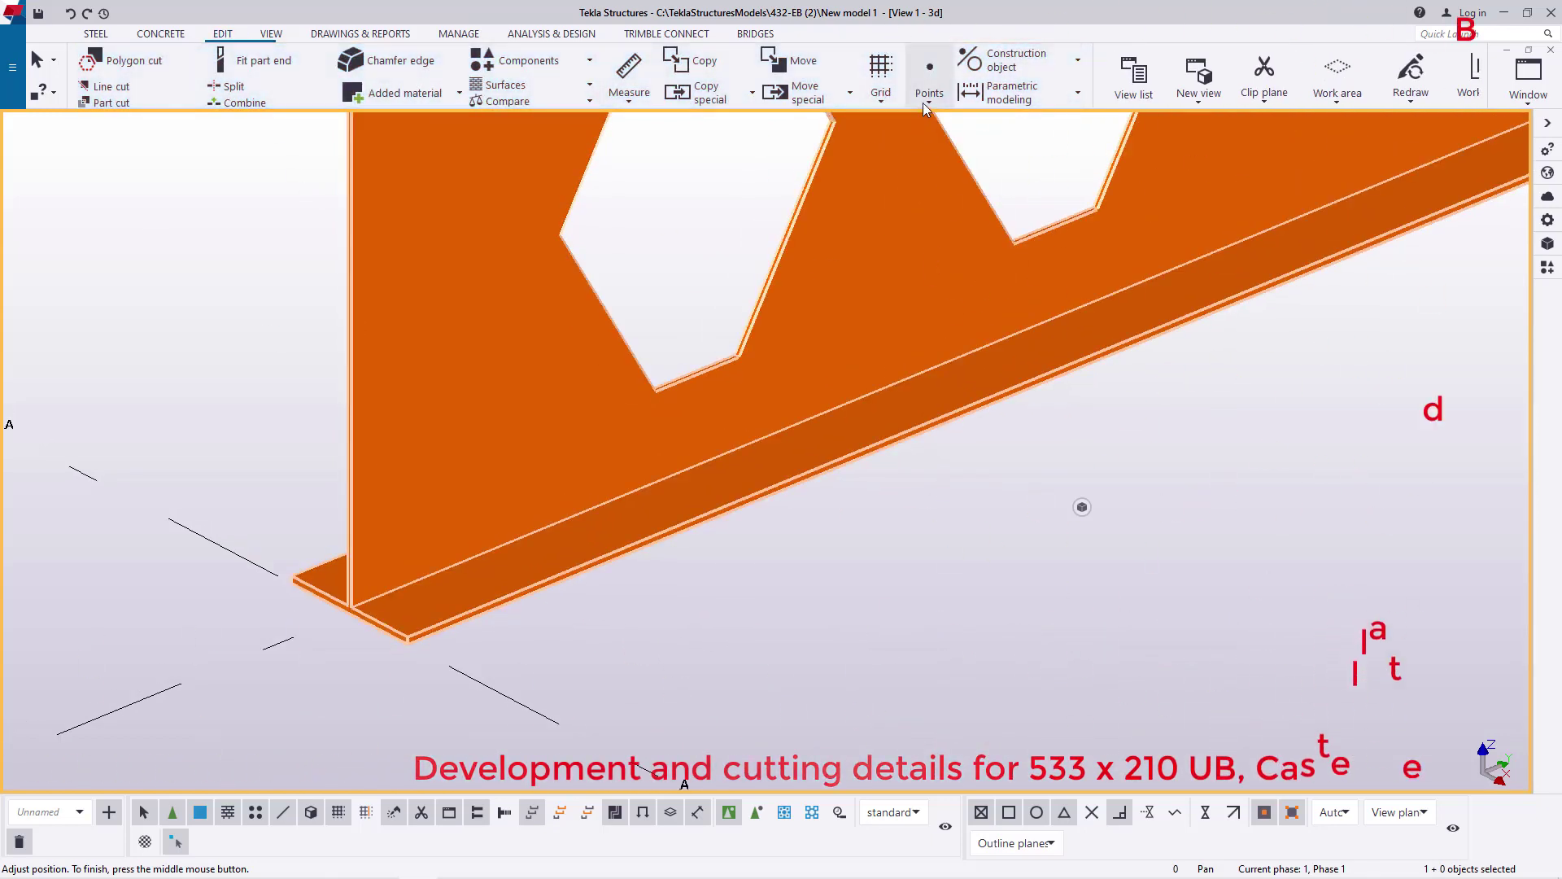
pyautogui.click(925, 100)
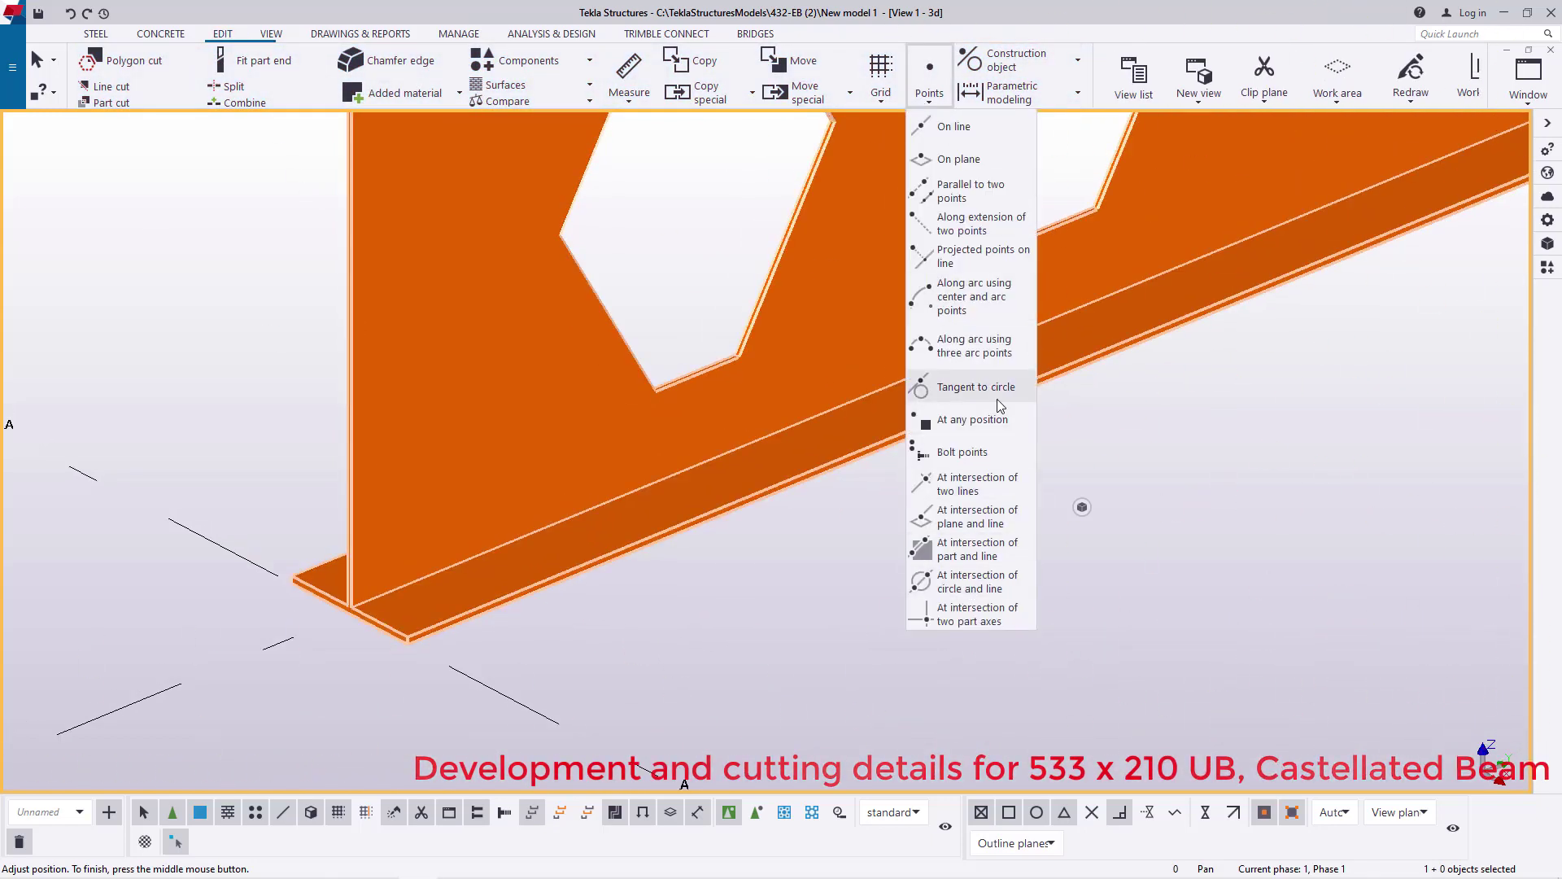
pyautogui.click(989, 431)
pyautogui.scroll(5, 350, 622)
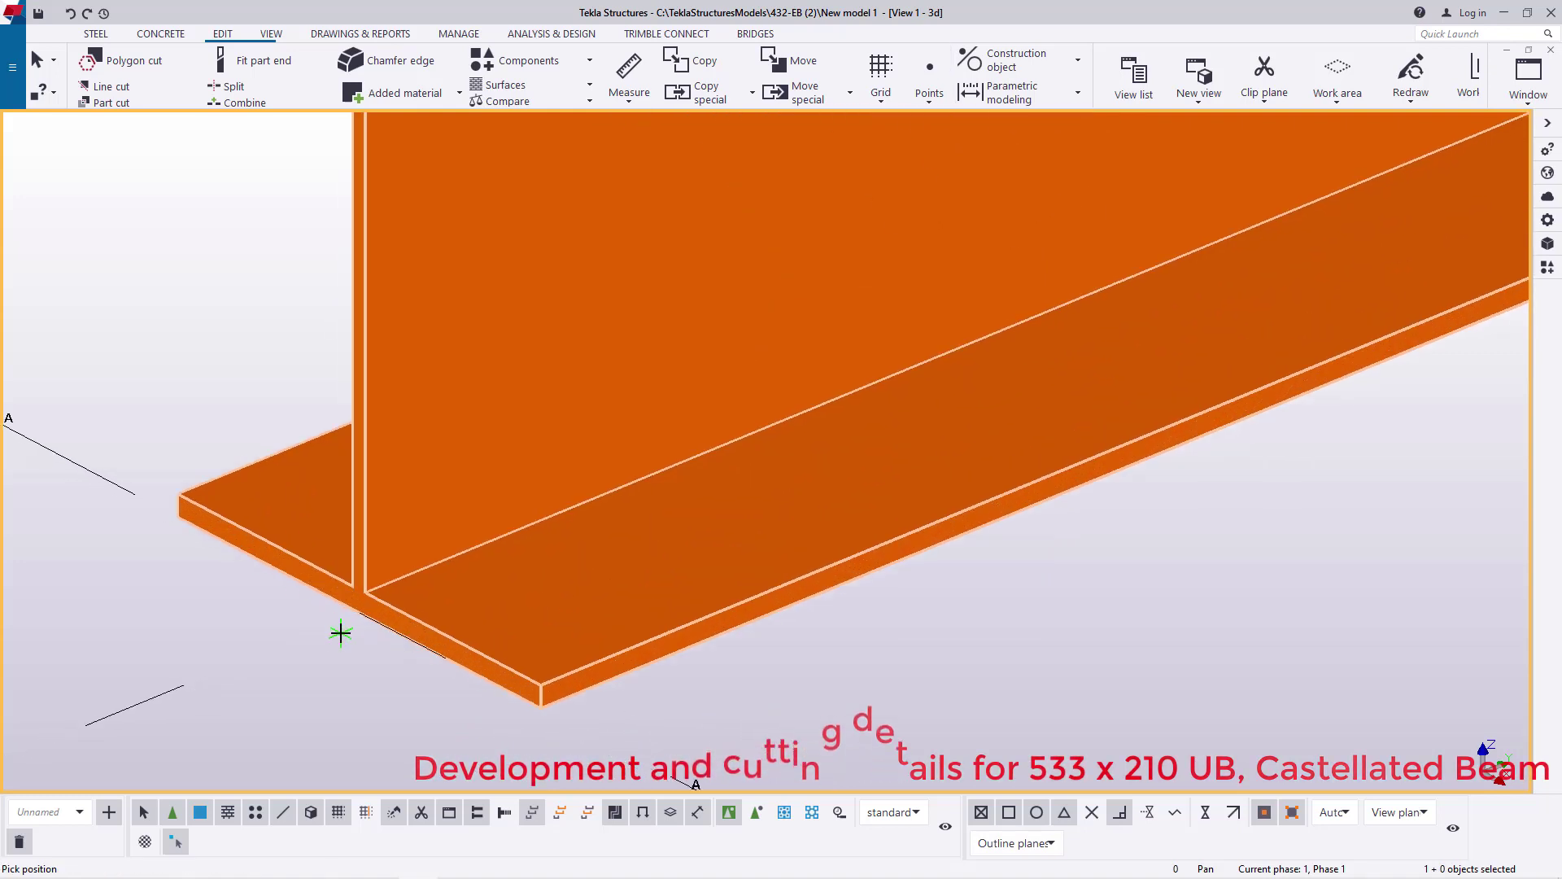
pyautogui.scroll(2, 364, 613)
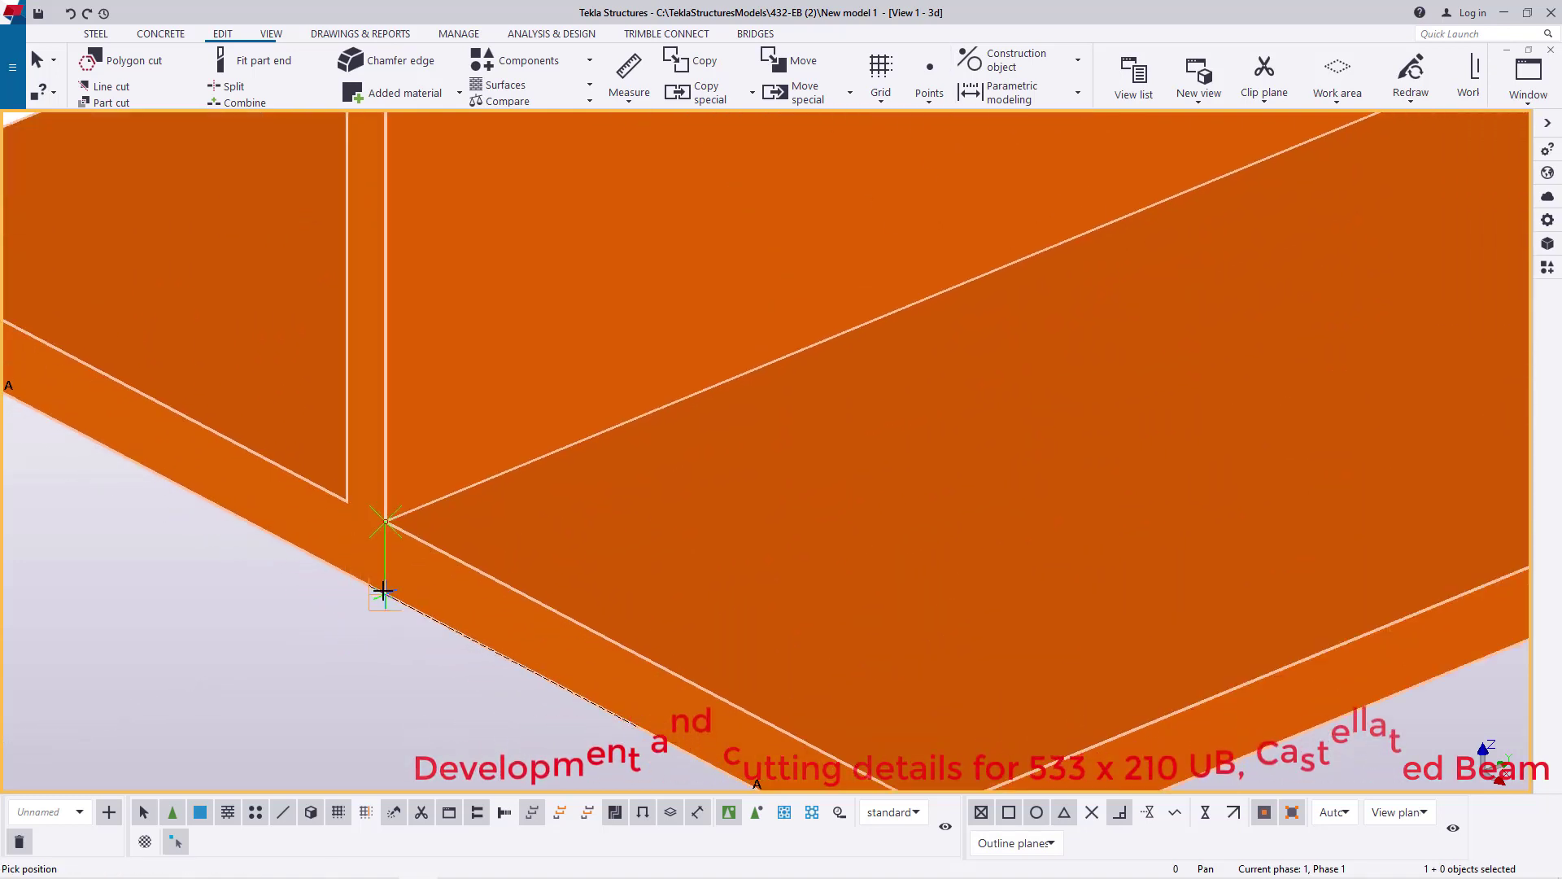
pyautogui.click(385, 592)
pyautogui.rightClick(495, 506)
pyautogui.click(537, 514)
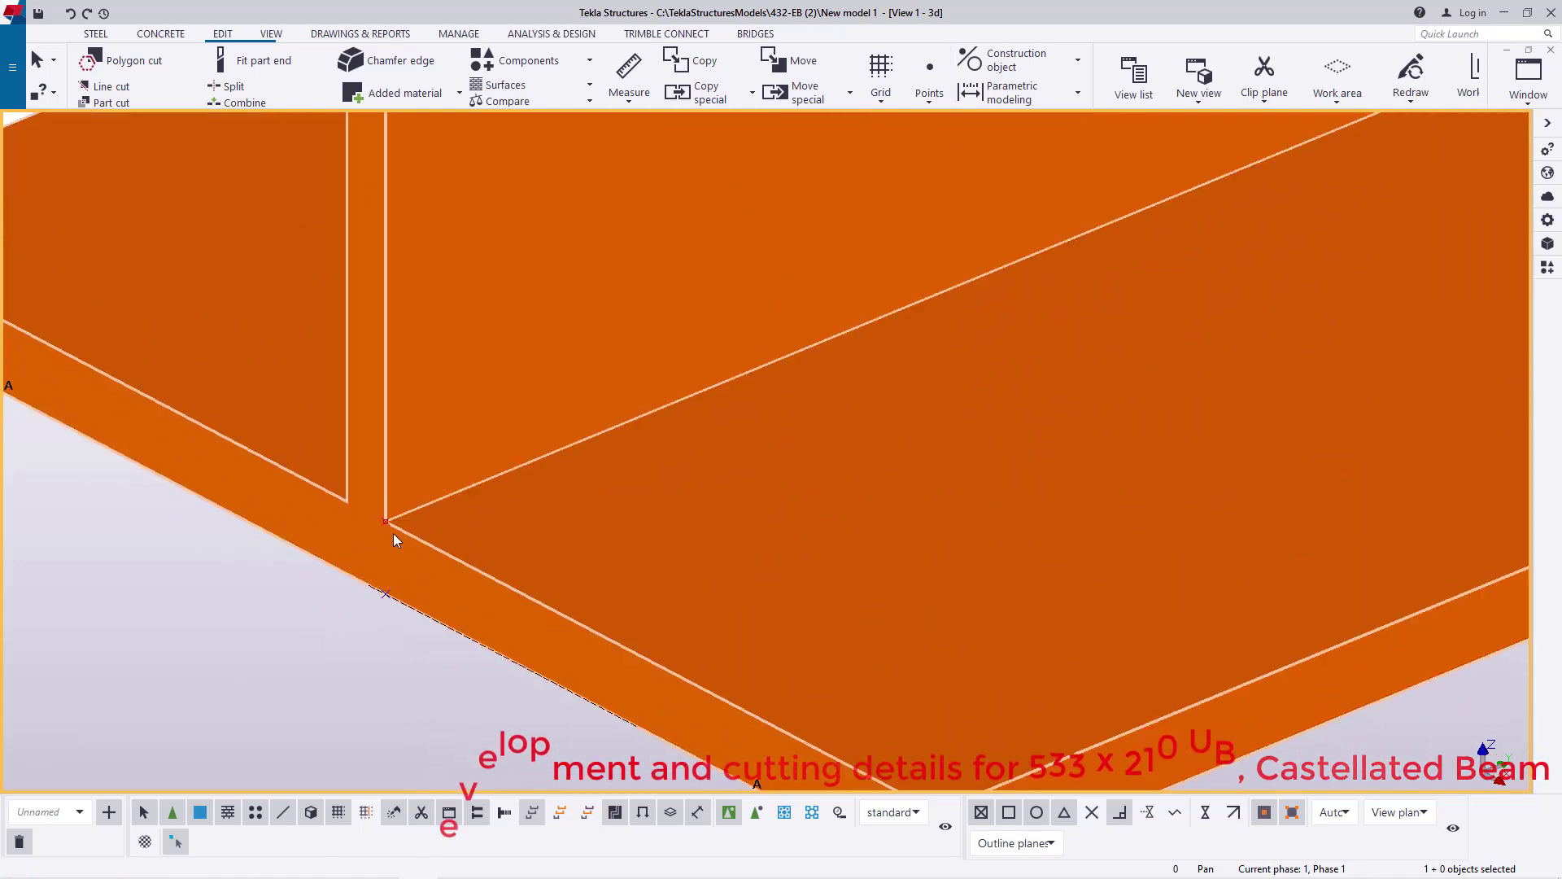
# - Start copying the new point, then cancel the copy command
pyautogui.rightClick(386, 596)
pyautogui.click(430, 352)
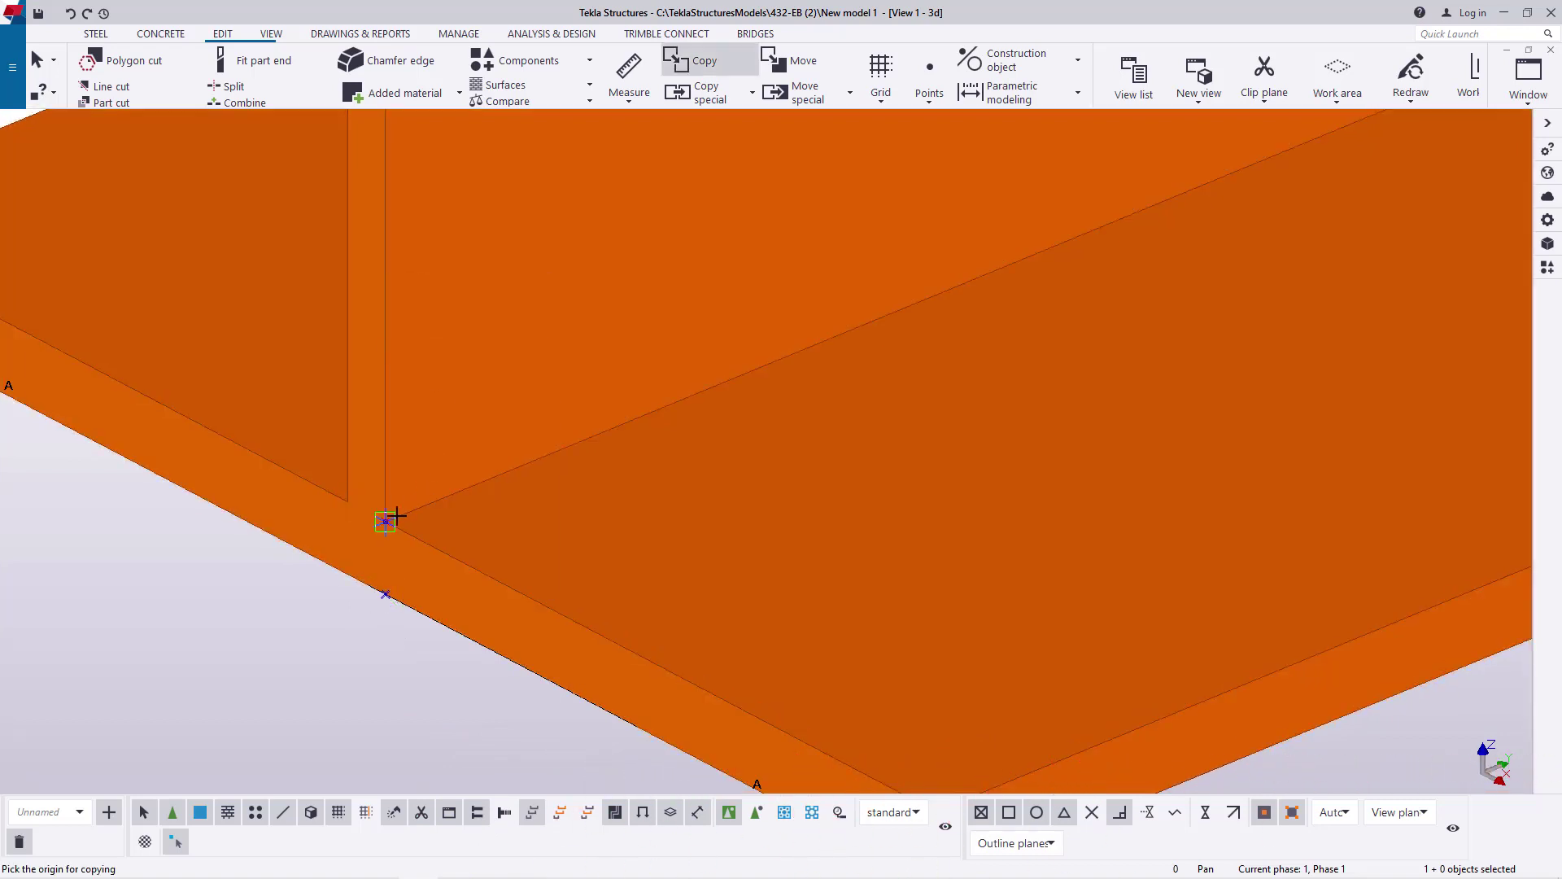
pyautogui.scroll(-10, 342, 584)
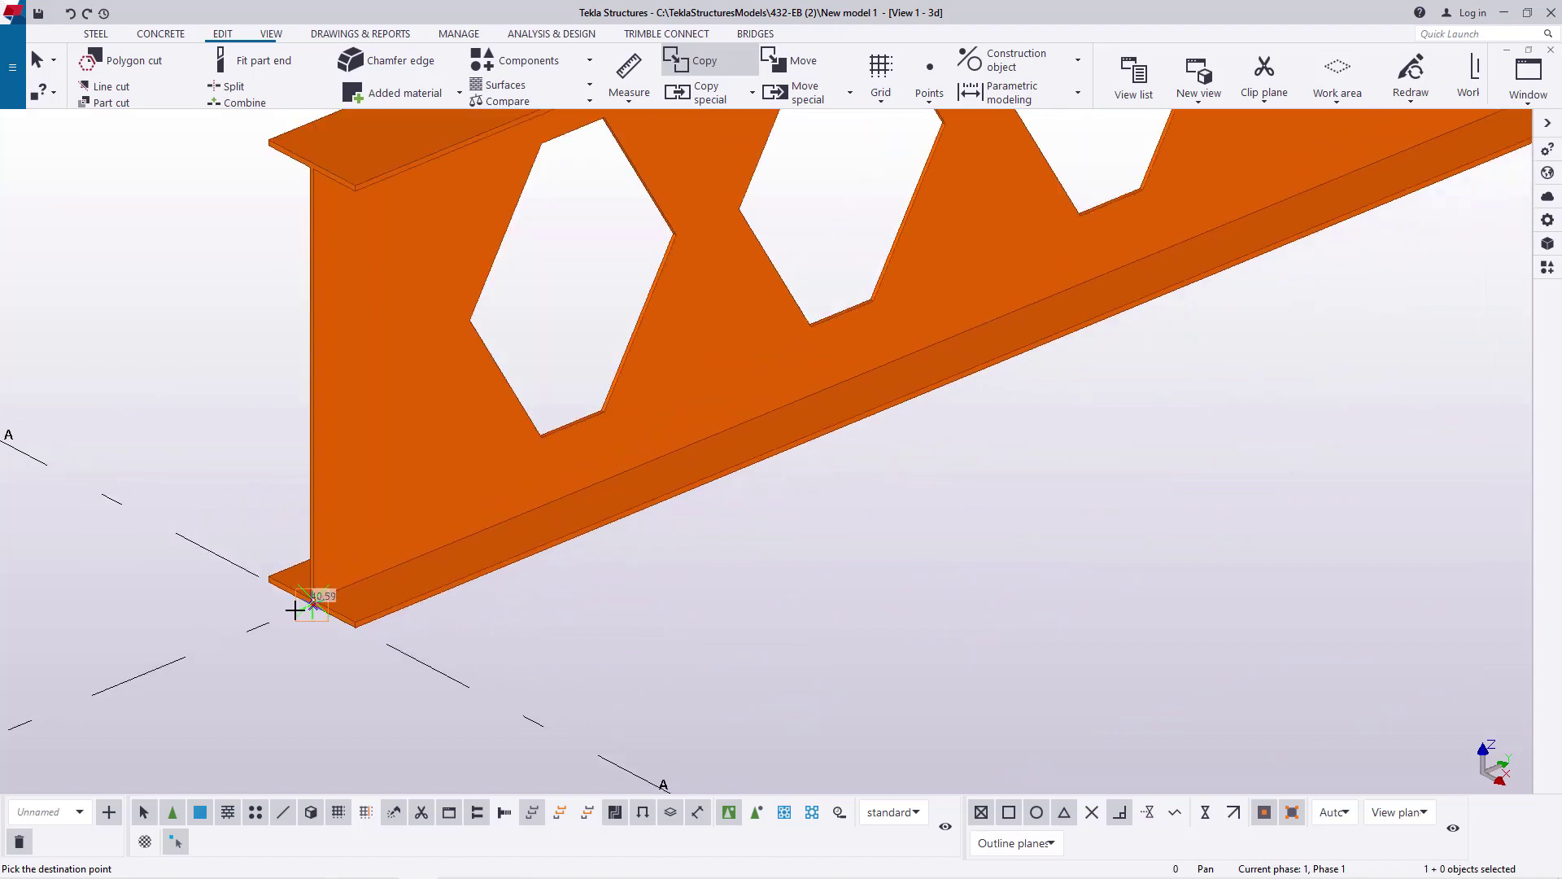
pyautogui.scroll(8, 1155, 268)
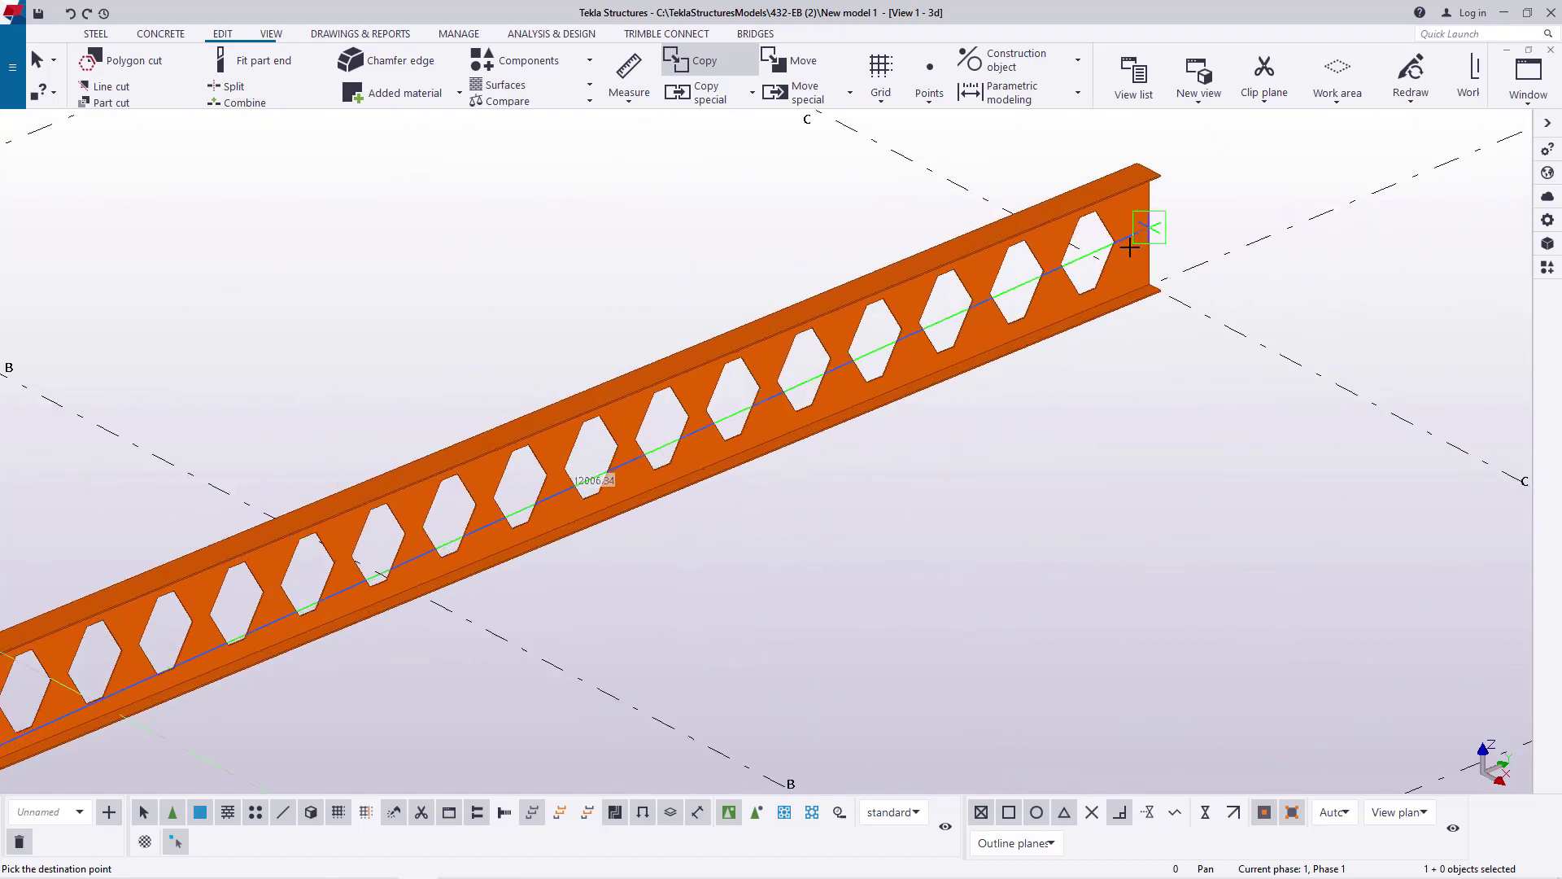
pyautogui.scroll(5, 1193, 286)
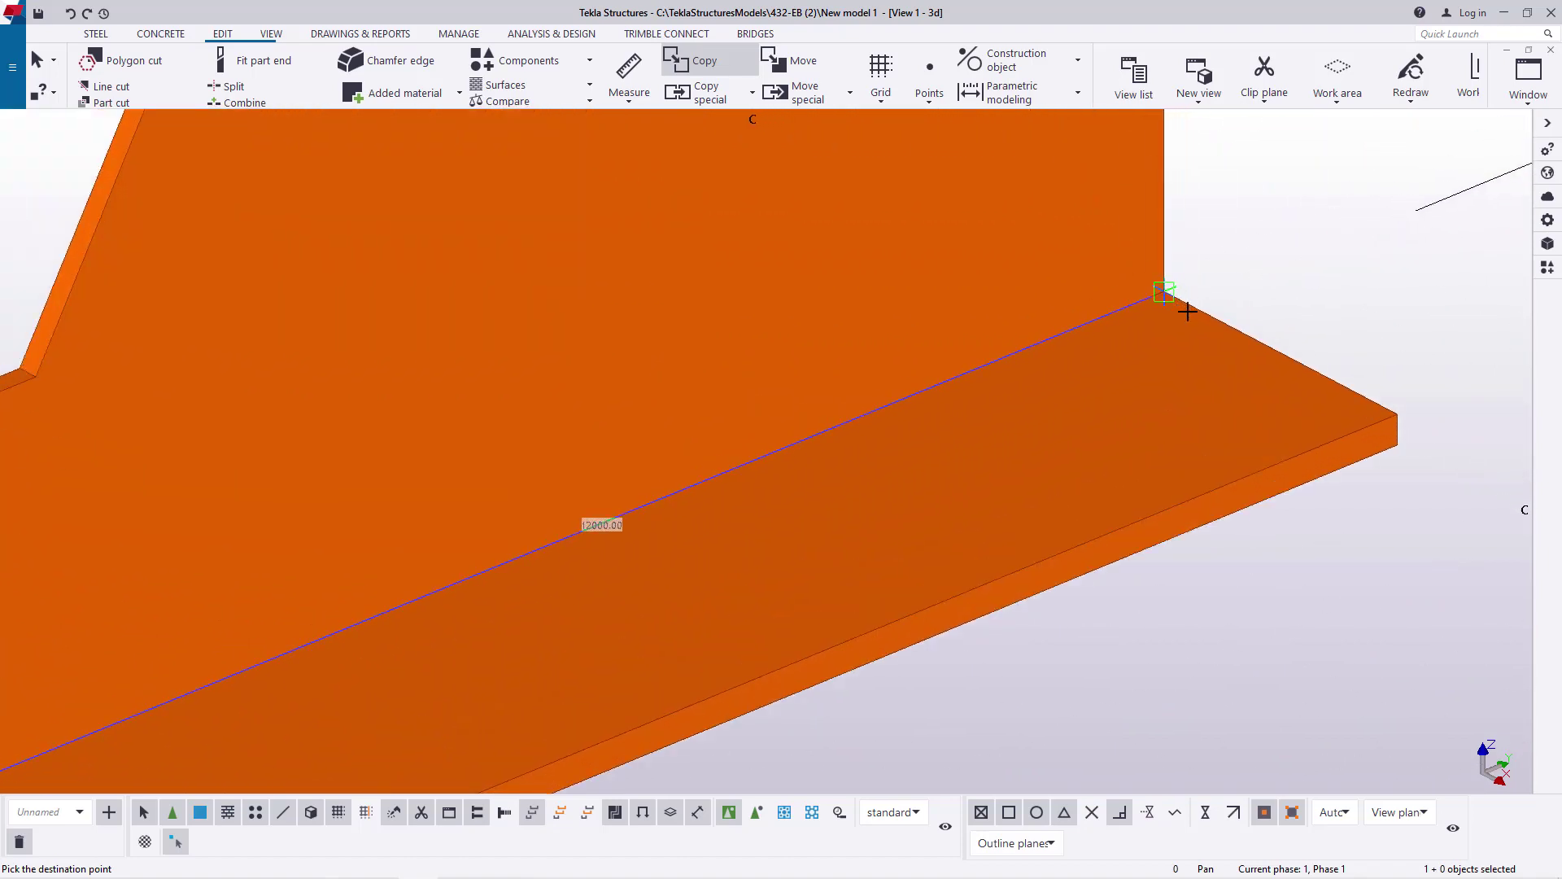
pyautogui.rightClick(1242, 212)
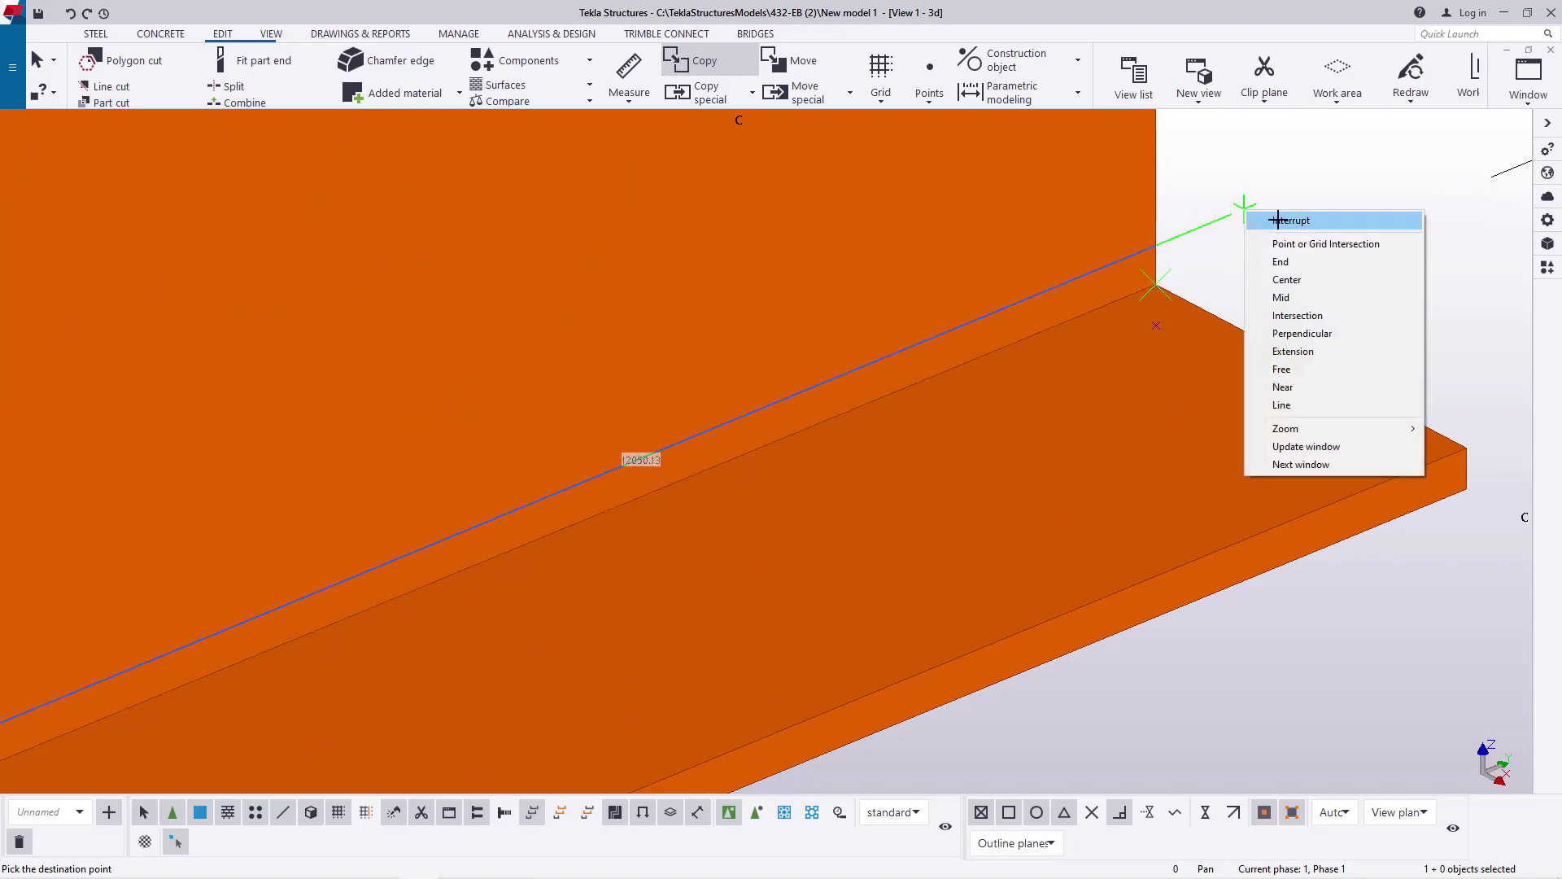
pyautogui.click(1270, 221)
pyautogui.scroll(-5, 1248, 392)
pyautogui.scroll(-6, 1277, 416)
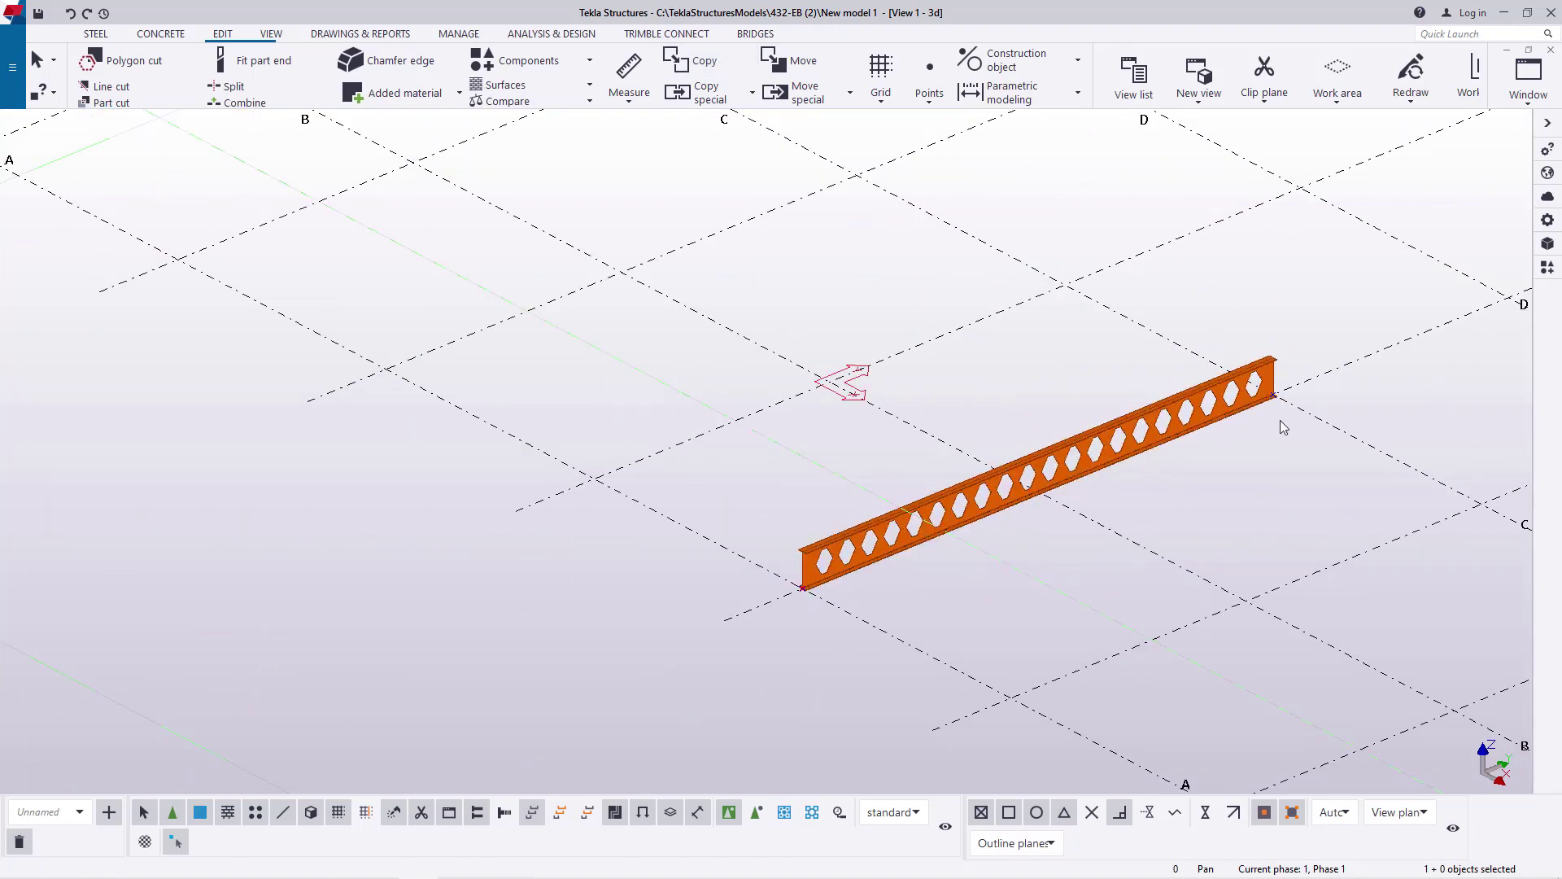
# - Zoom in on the near end of the castellated beam
pyautogui.scroll(6, 794, 564)
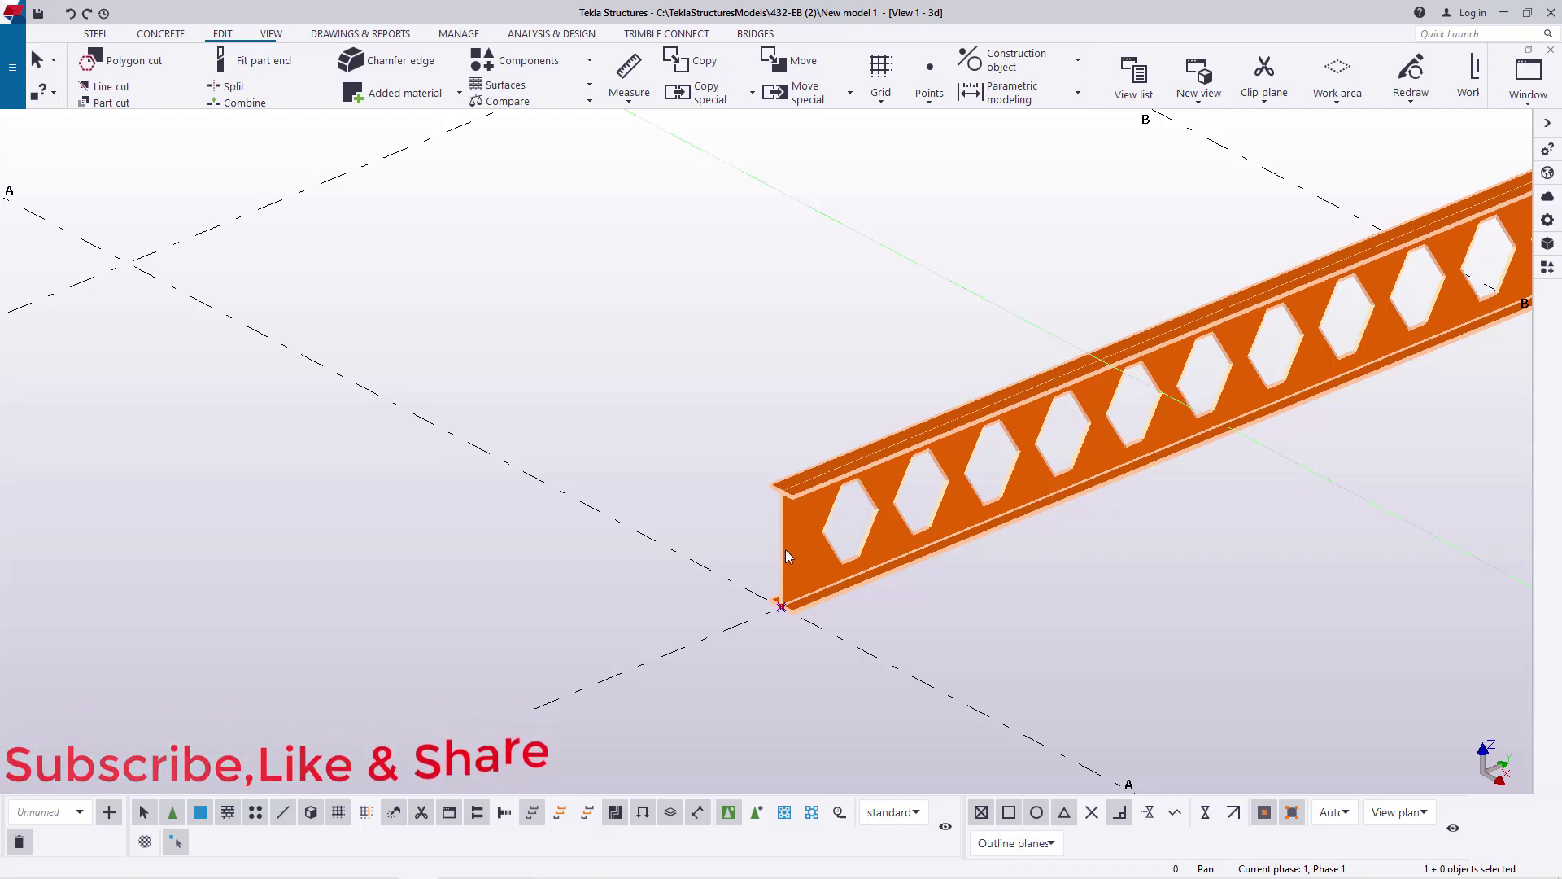
pyautogui.scroll(2, 784, 549)
pyautogui.scroll(2, 765, 560)
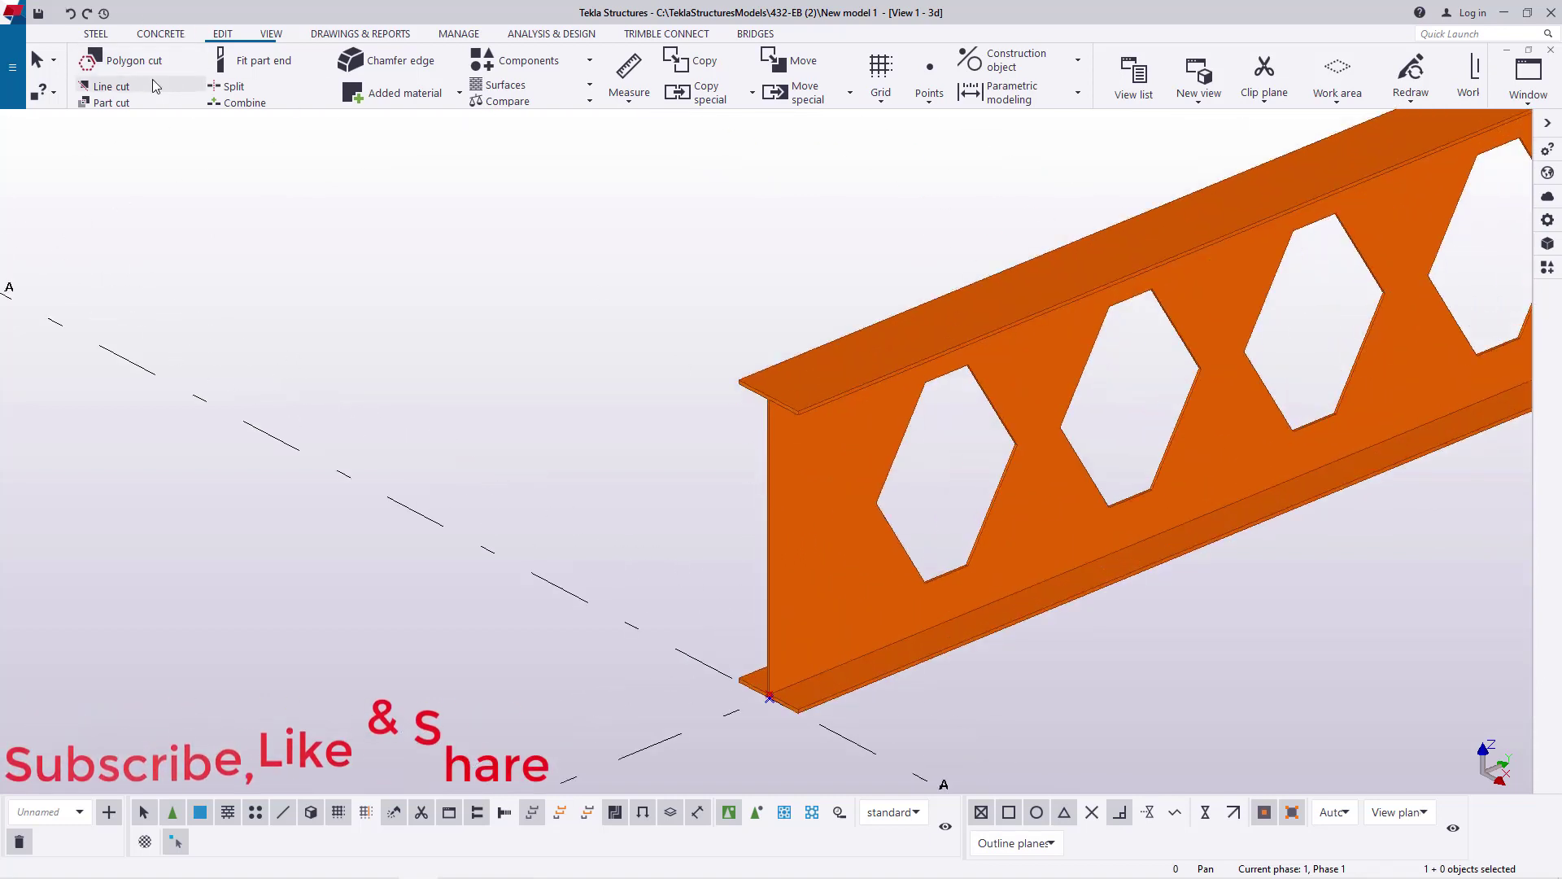
# - Start a polygon cut and pick its first corner at the beam's bottom
pyautogui.click(822, 472)
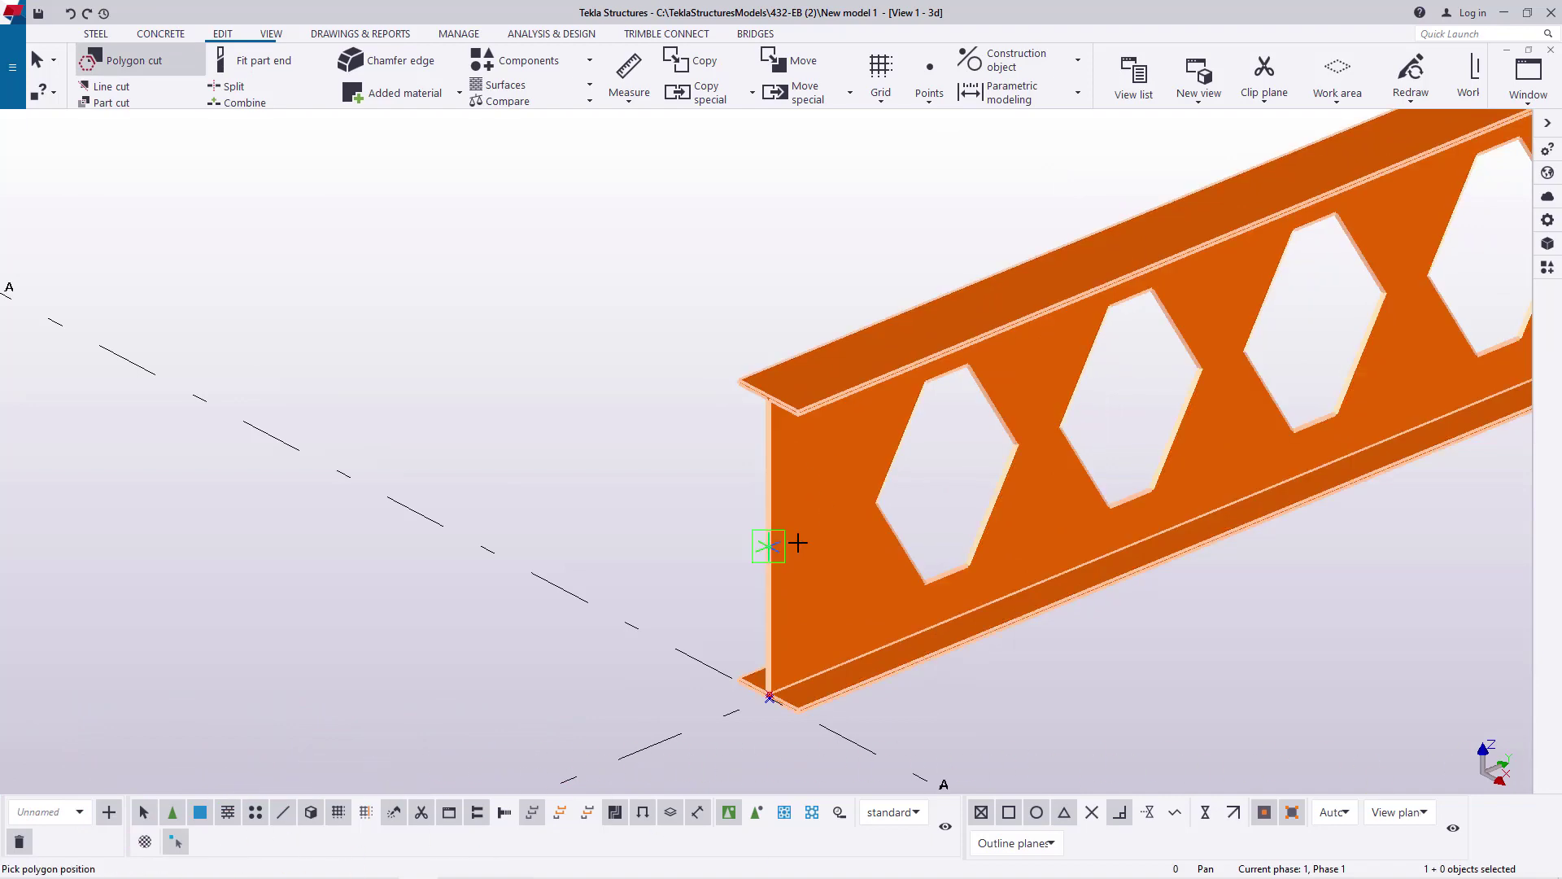
pyautogui.scroll(5, 771, 523)
pyautogui.scroll(-3, 765, 488)
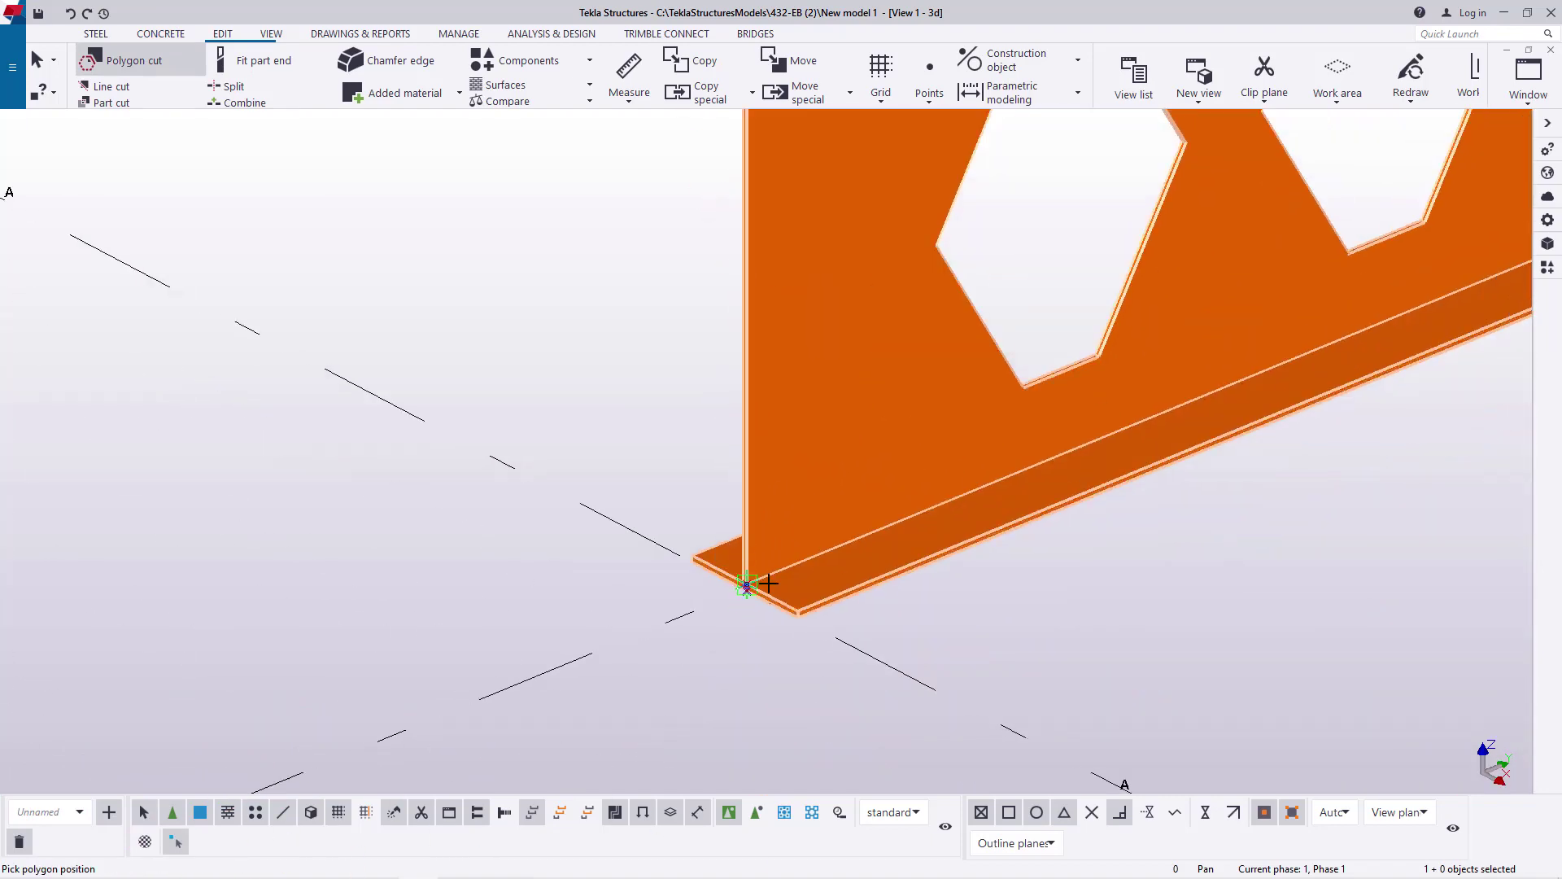
pyautogui.scroll(5, 716, 585)
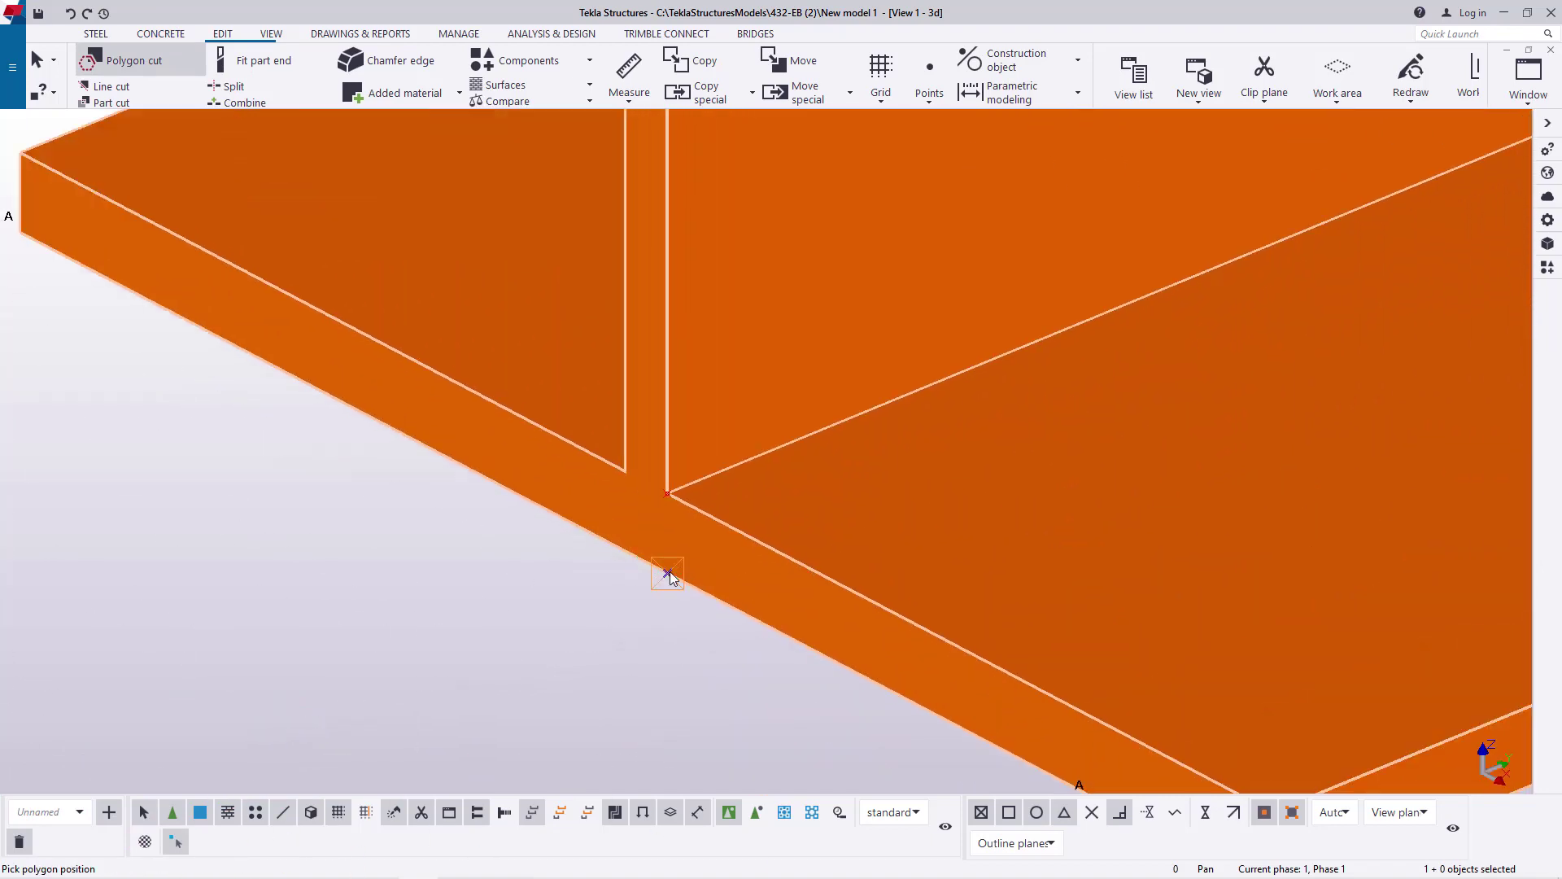
pyautogui.click(669, 572)
pyautogui.scroll(-3, 680, 662)
pyautogui.scroll(8, 692, 569)
pyautogui.scroll(1, 647, 434)
# - Pick polygon corners 400 mm up the web and at the beam's far end
pyautogui.click(611, 417)
pyautogui.scroll(-10, 488, 600)
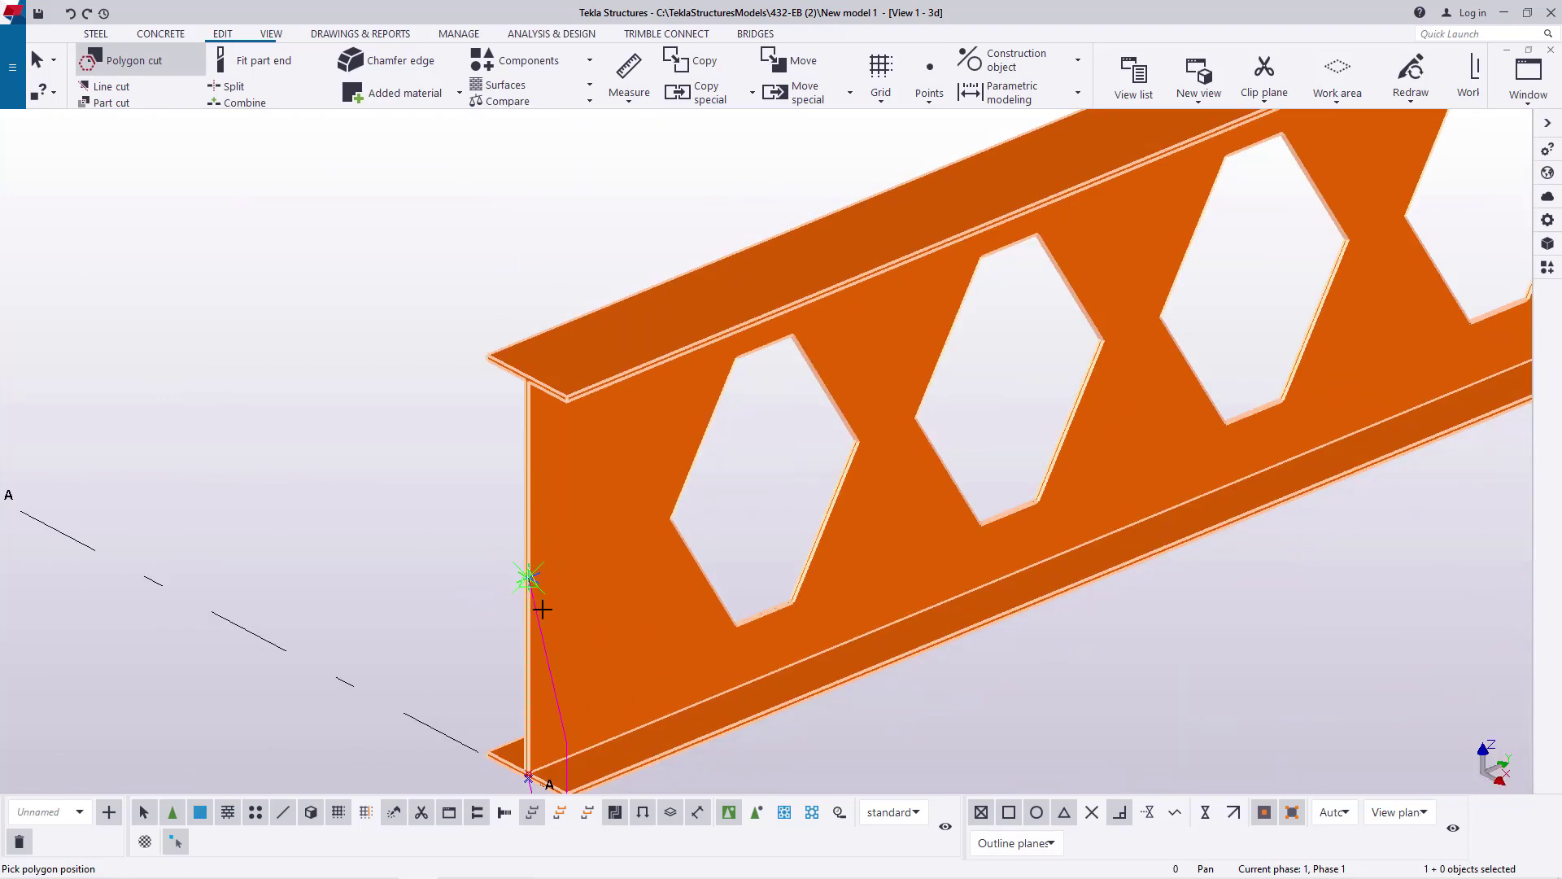
pyautogui.scroll(10, 1237, 339)
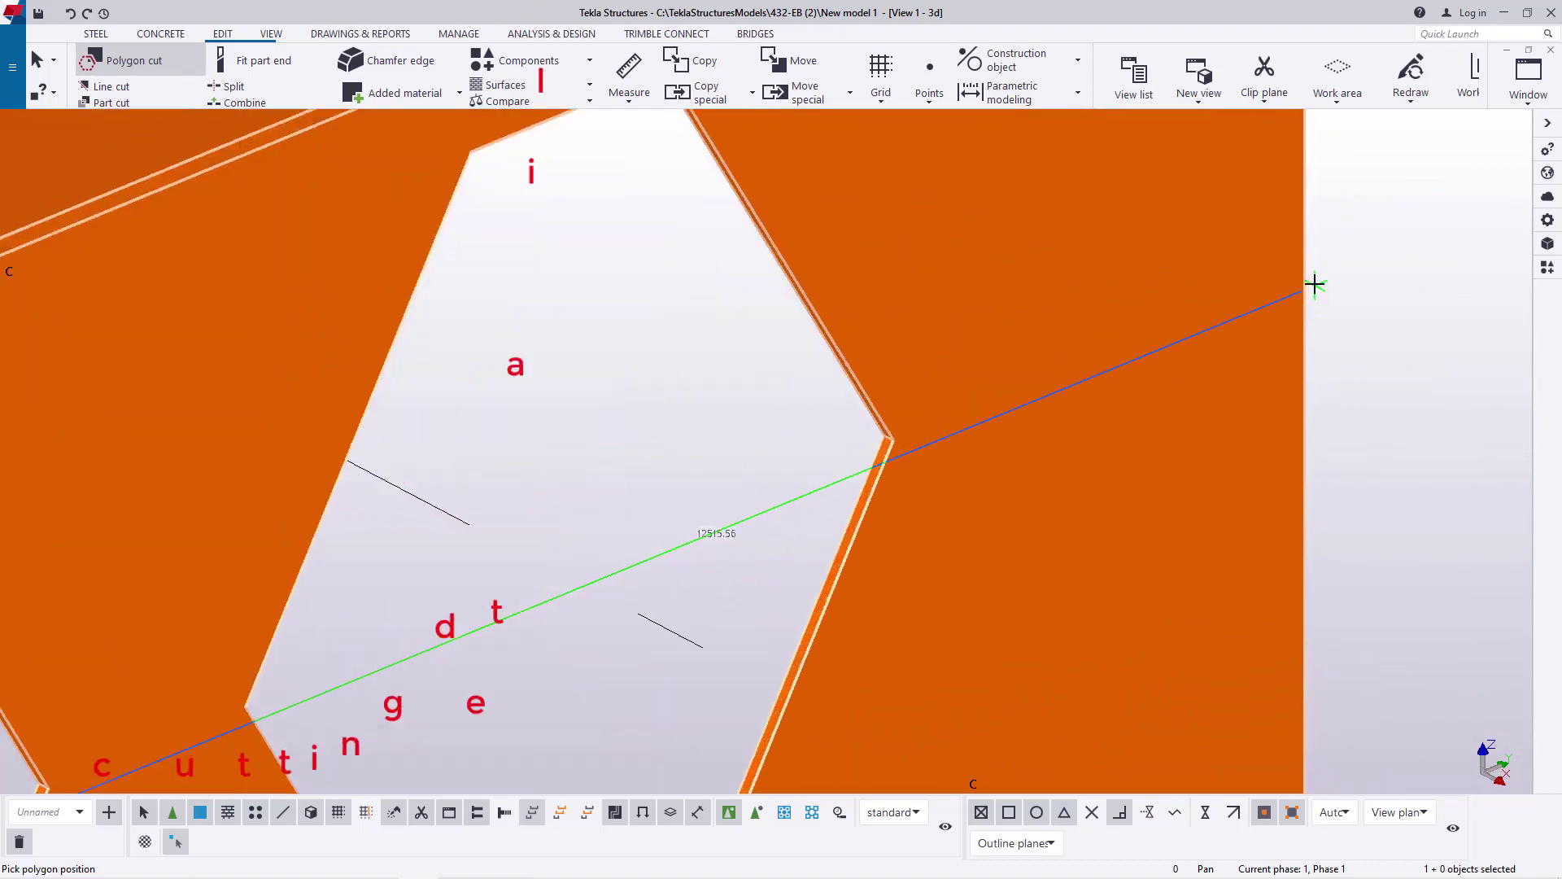
pyautogui.scroll(2, 1306, 272)
pyautogui.click(1297, 261)
pyautogui.scroll(-3, 1212, 244)
pyautogui.scroll(-2, 1225, 407)
pyautogui.scroll(6, 1224, 505)
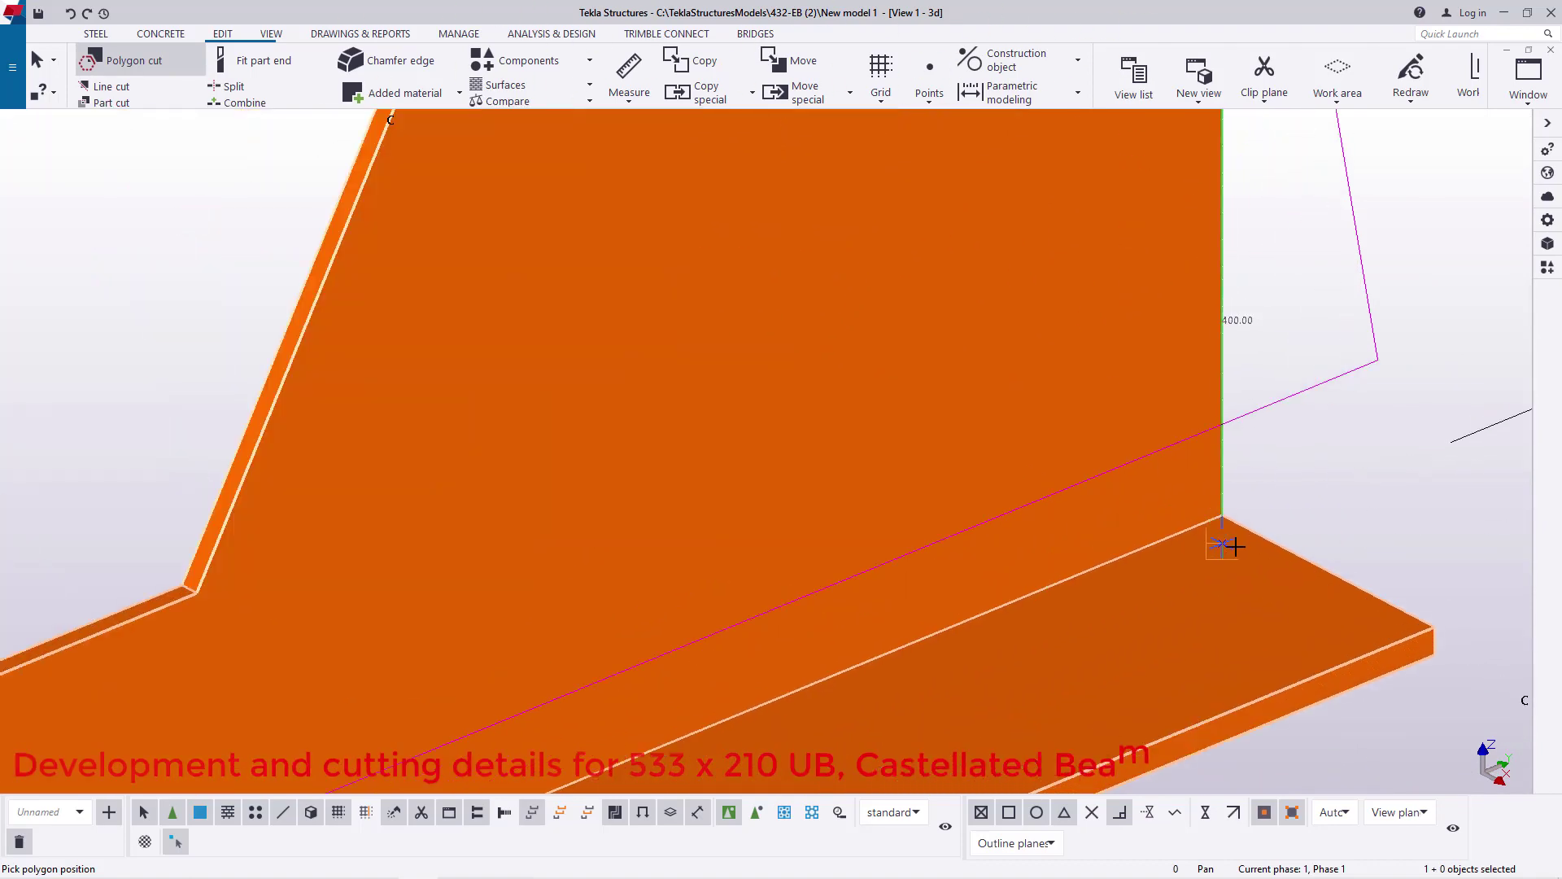
pyautogui.scroll(-8, 1211, 542)
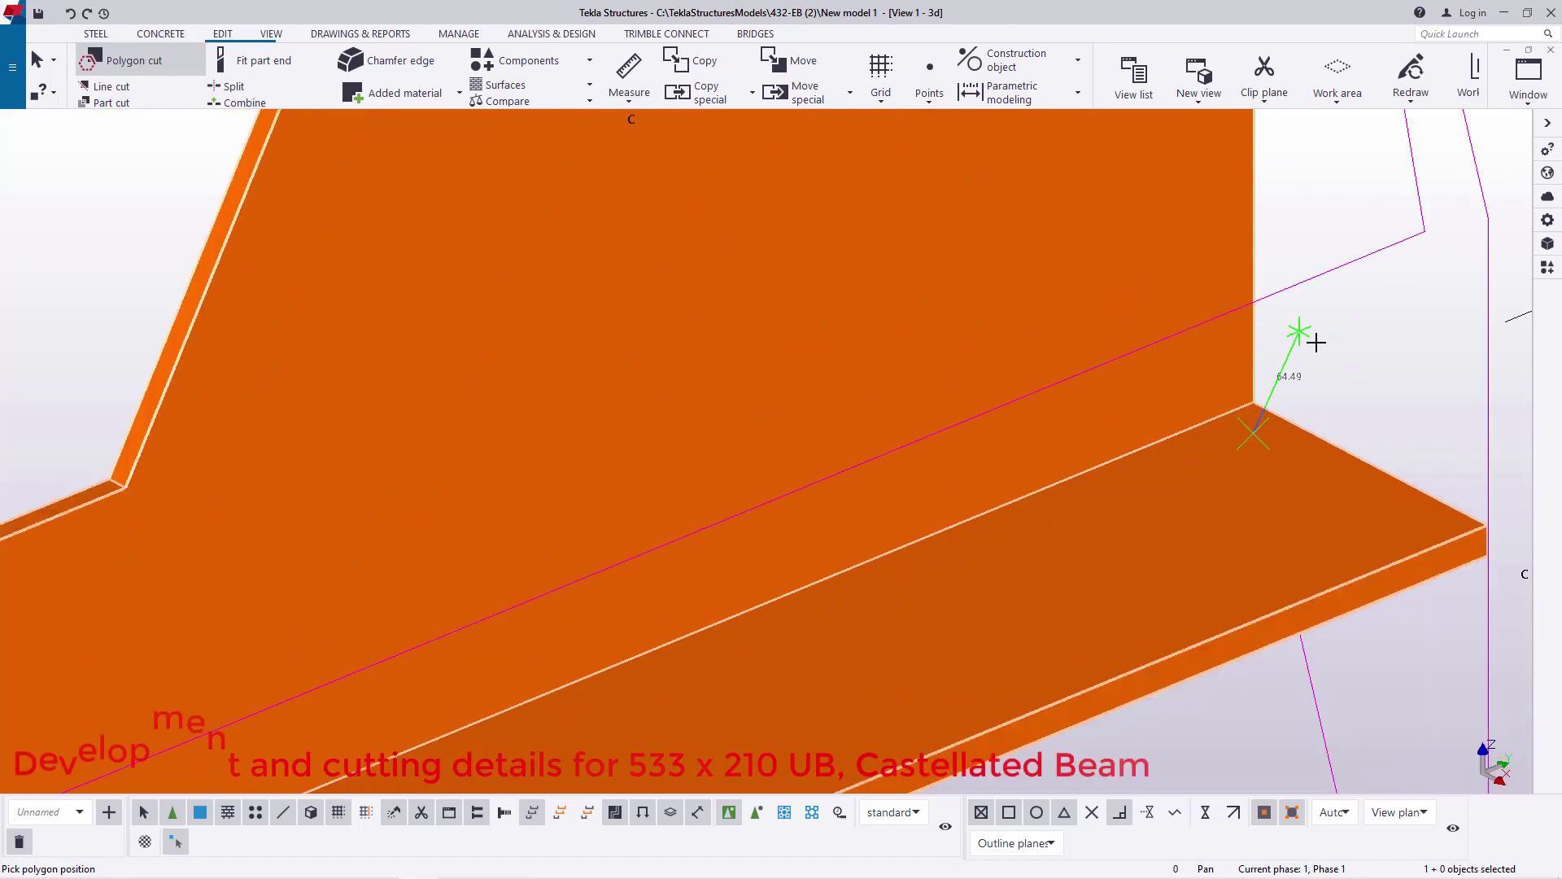
pyautogui.scroll(-3, 1383, 293)
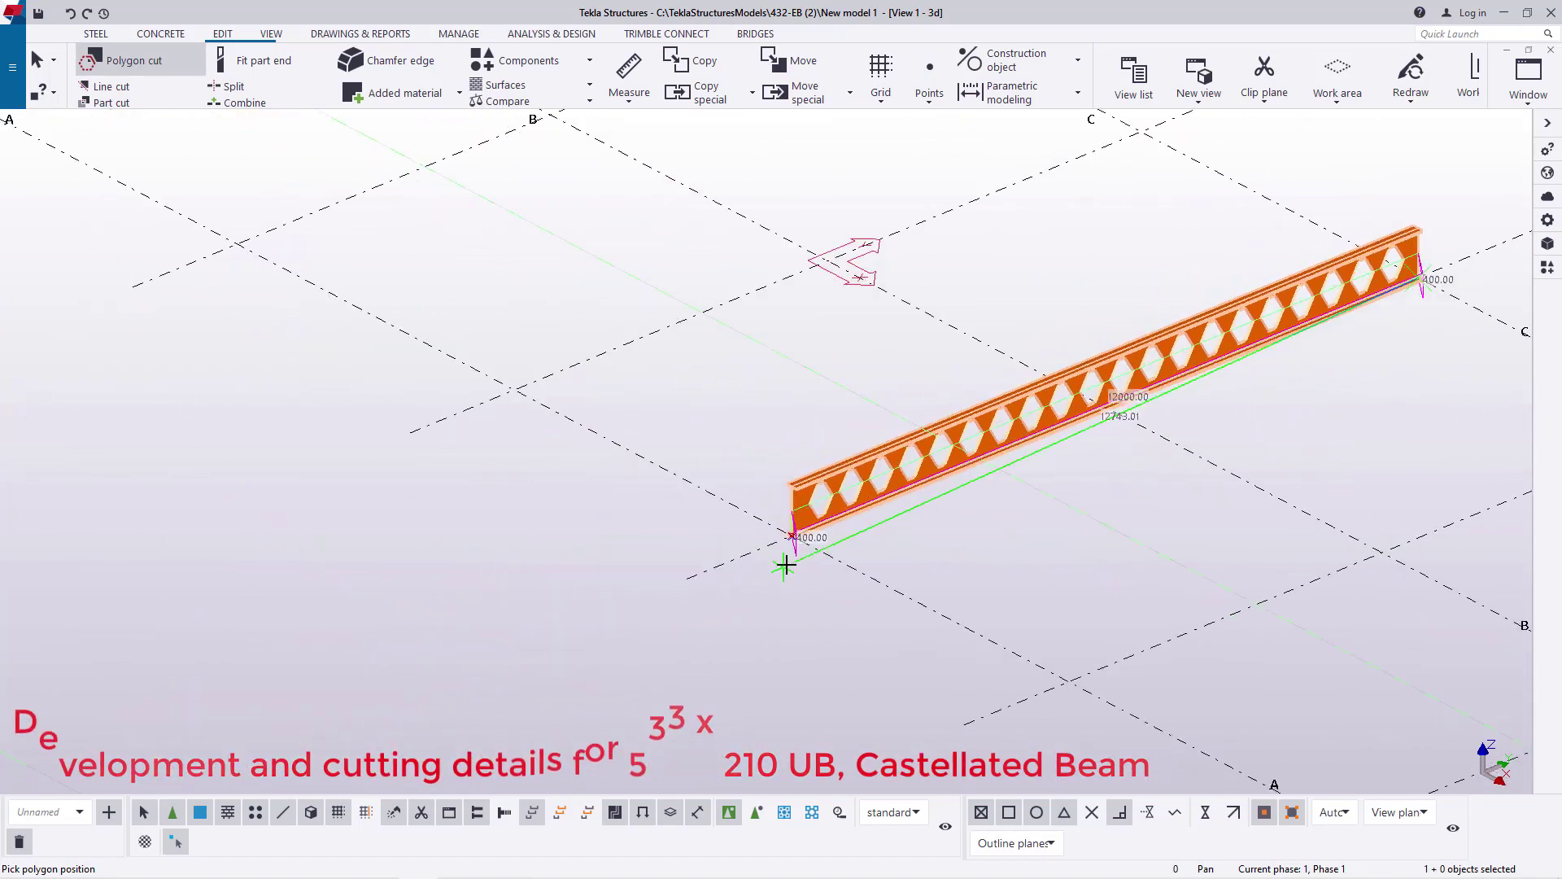
pyautogui.scroll(8, 781, 537)
pyautogui.scroll(5, 695, 531)
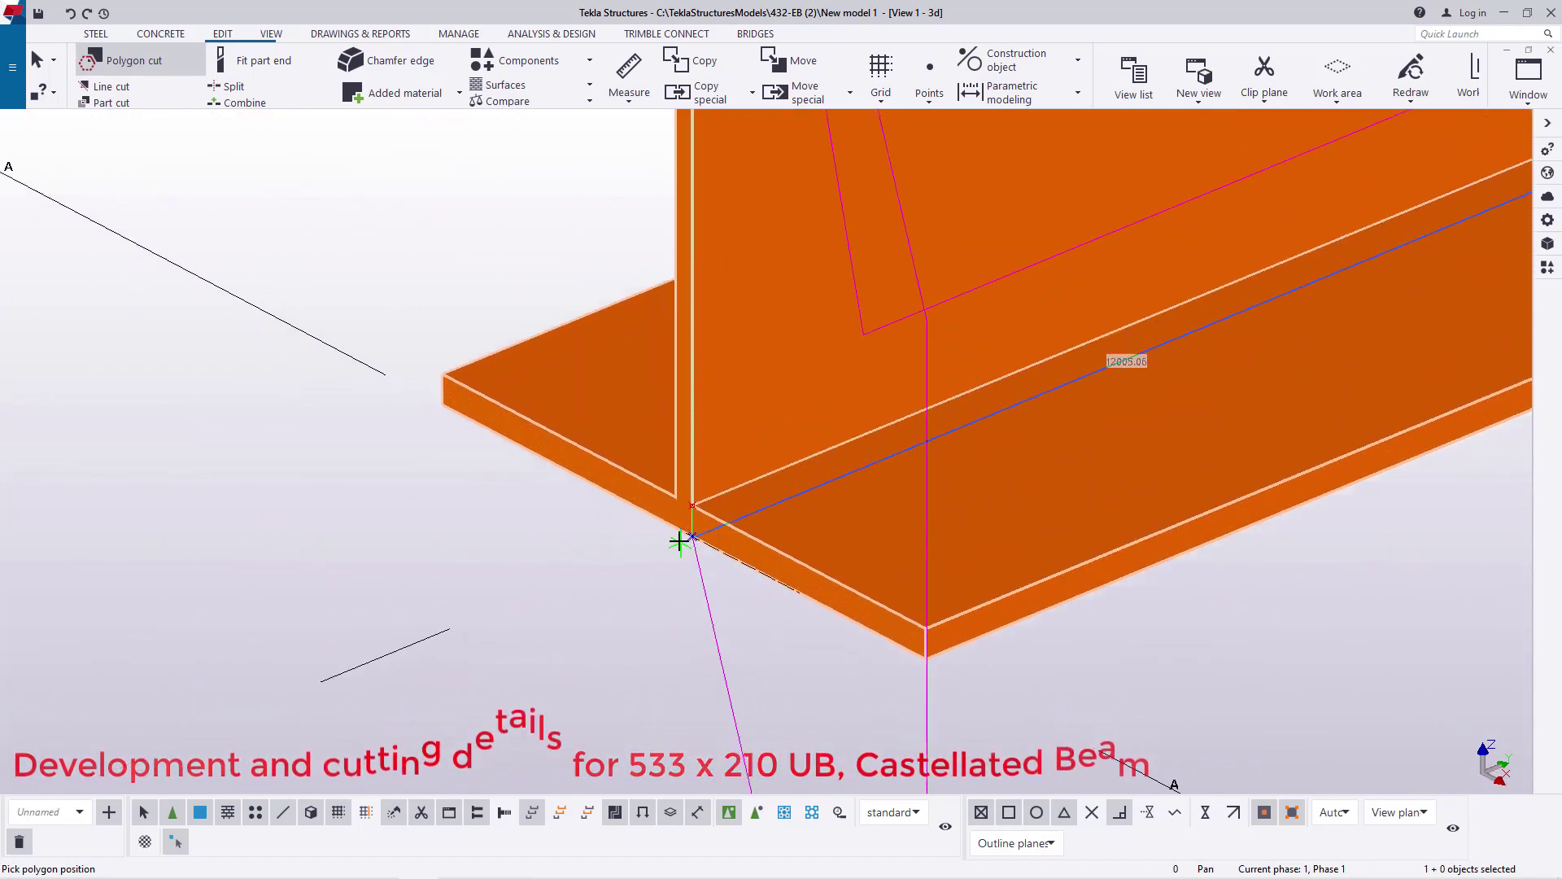
# - Close the polygon at the flange corner to cut away the beam's lower part
pyautogui.click(694, 526)
pyautogui.middleClick(694, 526)
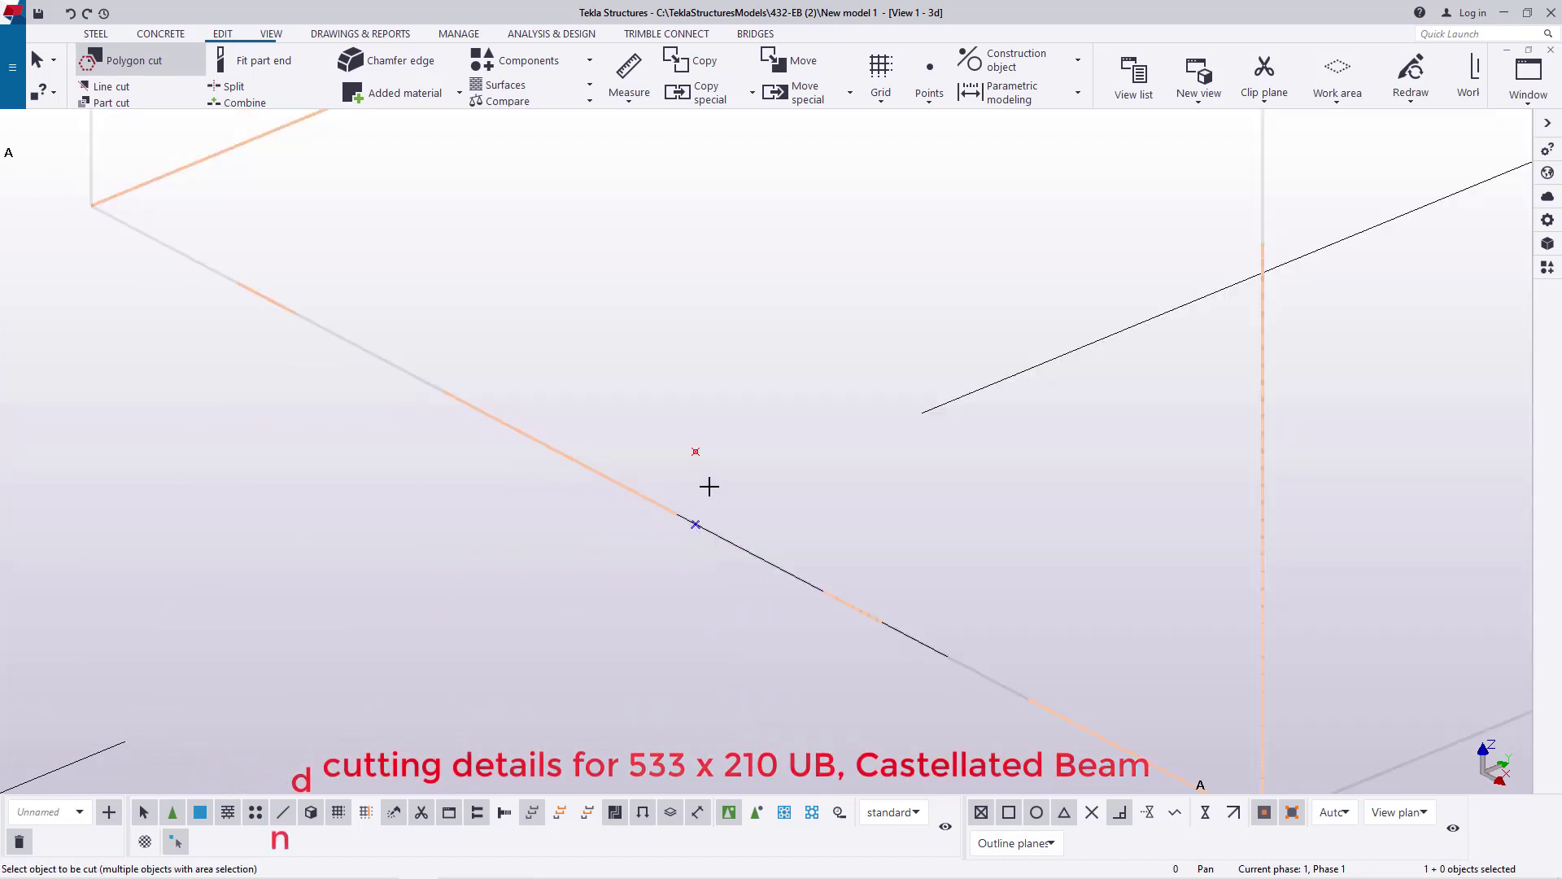
pyautogui.rightClick(738, 356)
pyautogui.click(781, 364)
pyautogui.scroll(-4, 657, 519)
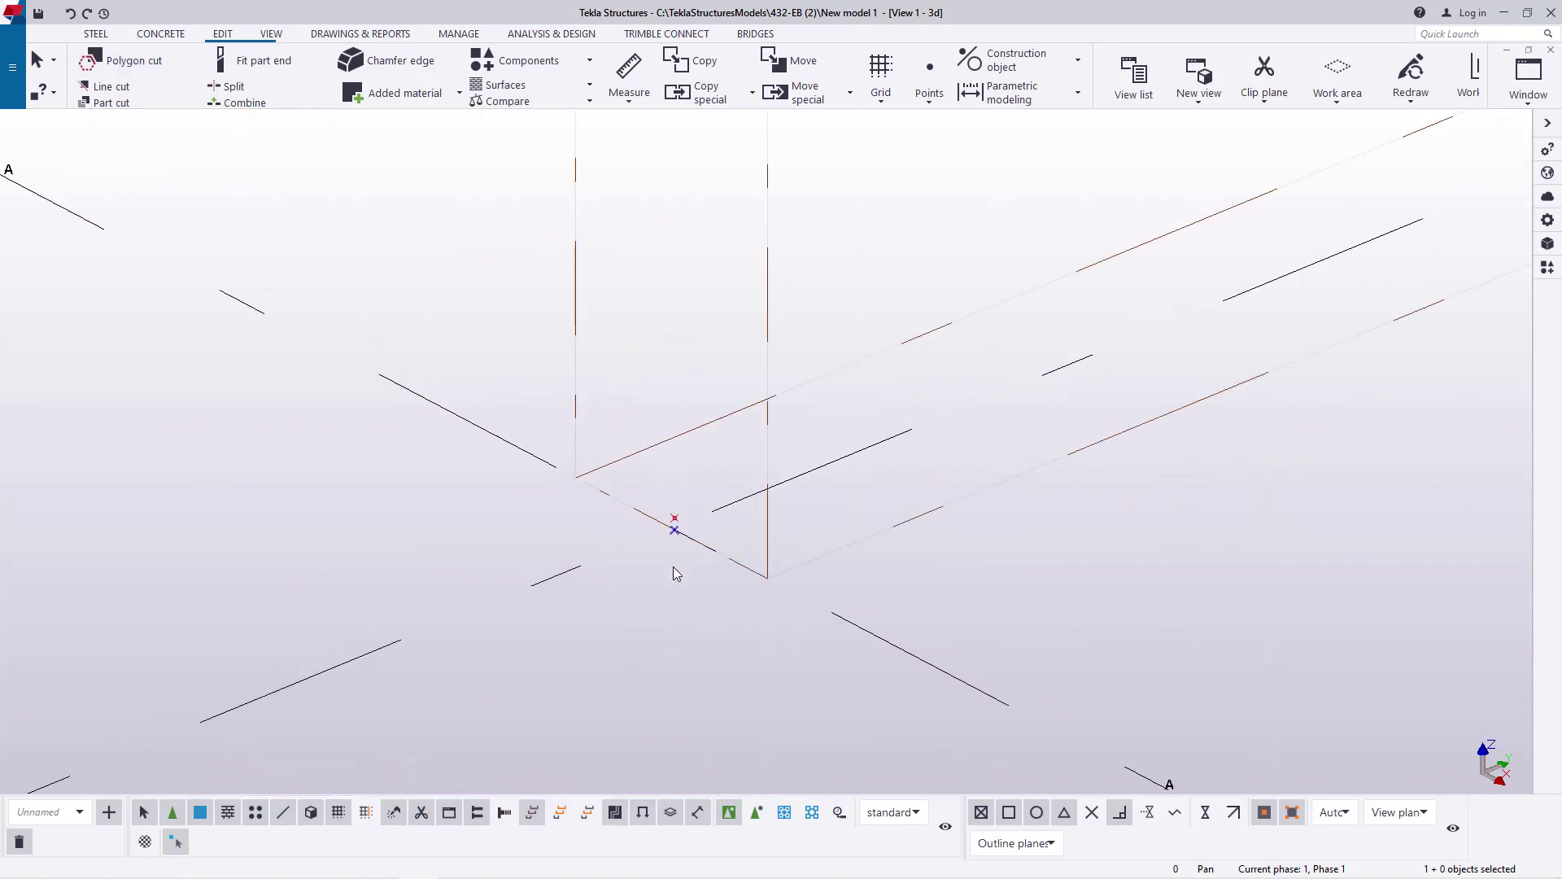
pyautogui.scroll(-2, 673, 570)
pyautogui.scroll(3, 670, 432)
# - Set the view's rotation centre on the cut beam
pyautogui.rightClick(543, 366)
pyautogui.click(492, 327)
pyautogui.rightClick(492, 327)
pyautogui.click(551, 426)
pyautogui.scroll(2, 749, 467)
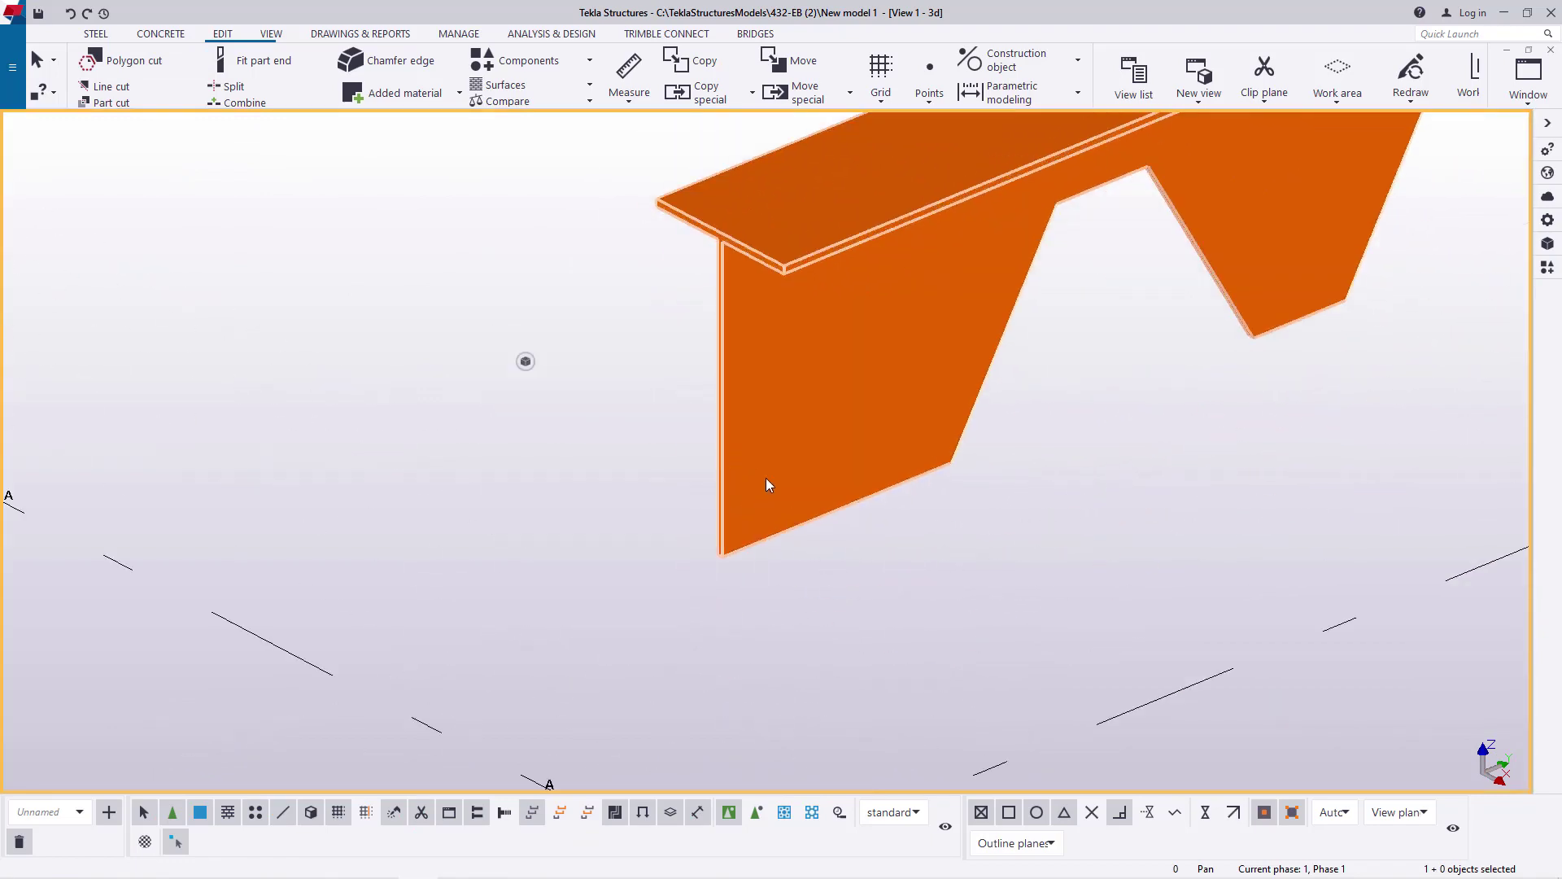
pyautogui.scroll(3, 749, 470)
# - Orbit from an isometric view to a side elevation and select the cut beam half
pyautogui.click(271, 34)
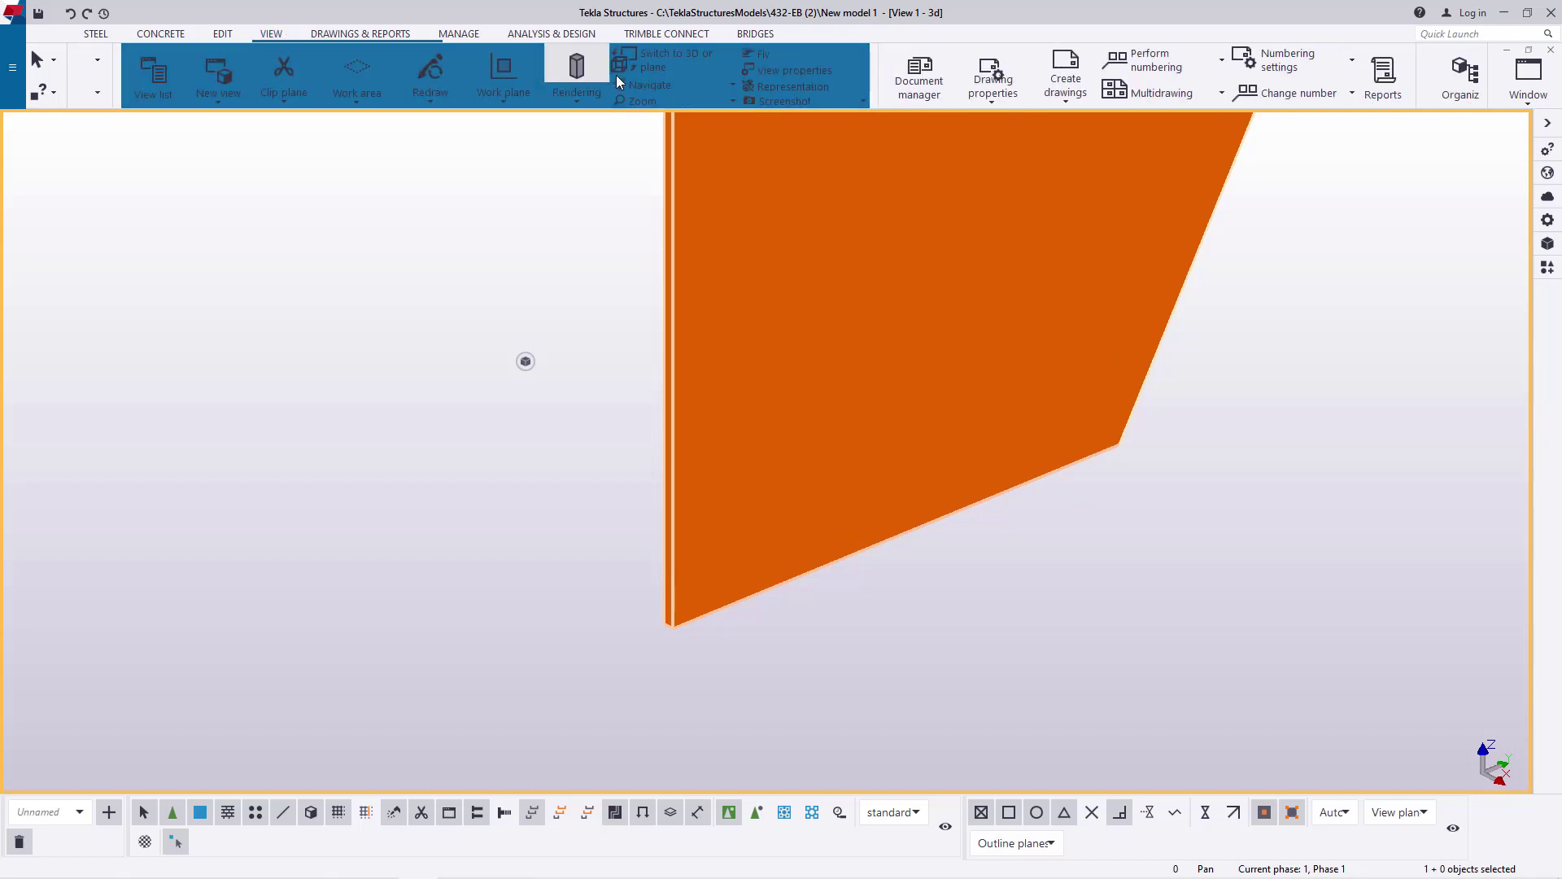
pyautogui.hotkey('ctrl', 'p')
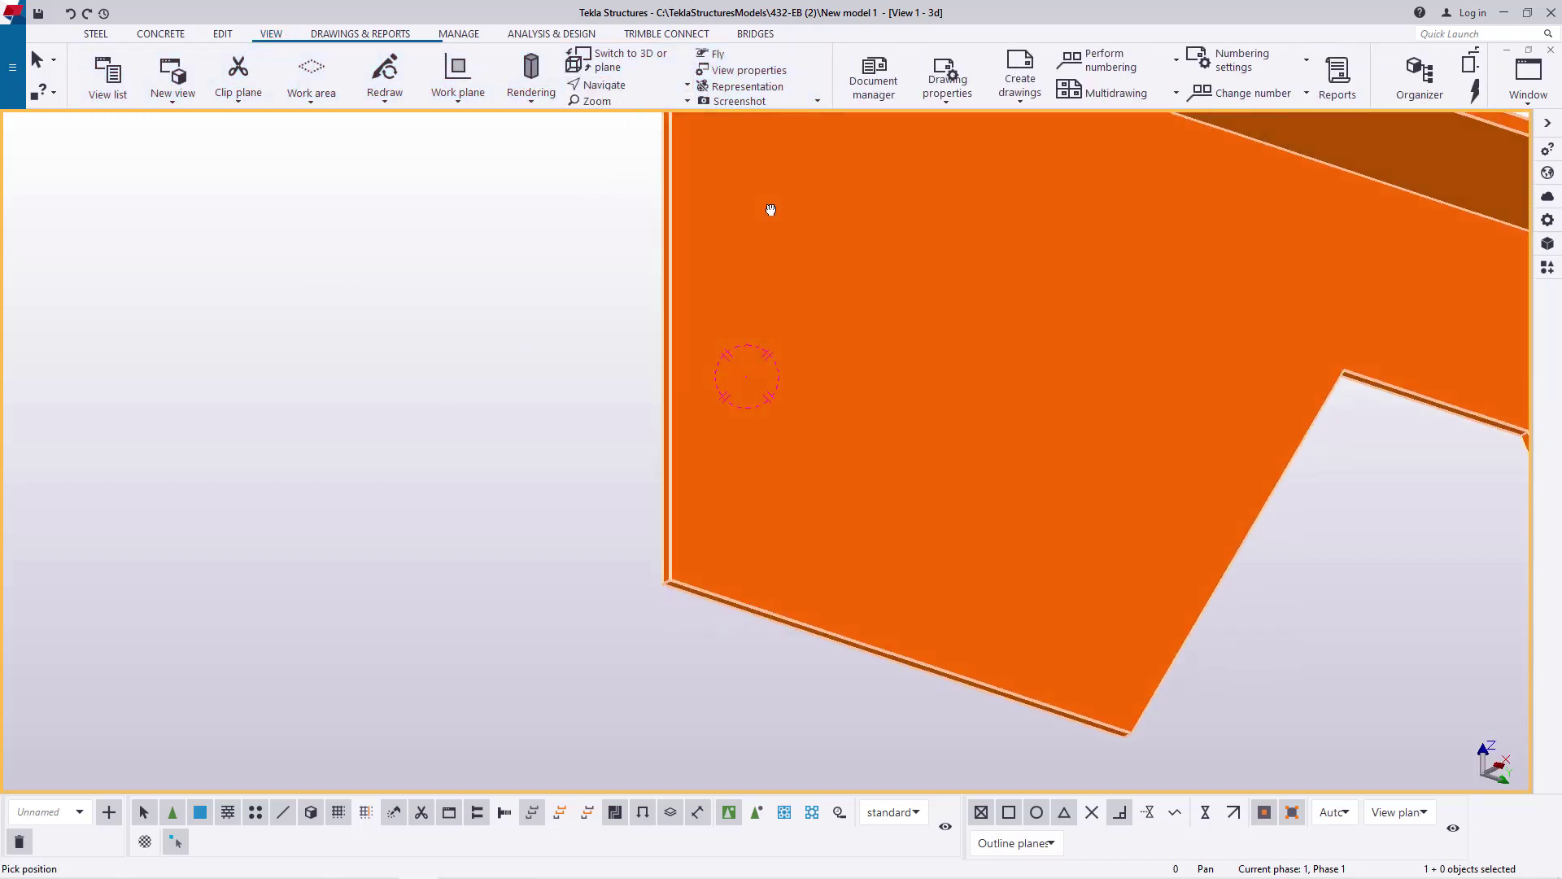
pyautogui.moveTo(652, 381)
pyautogui.keyDown('ctrl'); pyautogui.mouseDown(button='middle')
pyautogui.moveTo(446, 485)
pyautogui.moveTo(419, 563)
pyautogui.mouseUp(button='middle'); pyautogui.keyUp('ctrl')
pyautogui.keyDown('ctrl'); pyautogui.moveTo(720, 614); pyautogui.dragTo(659, 382, button='middle'); pyautogui.keyUp('ctrl')
pyautogui.scroll(3, 661, 370)
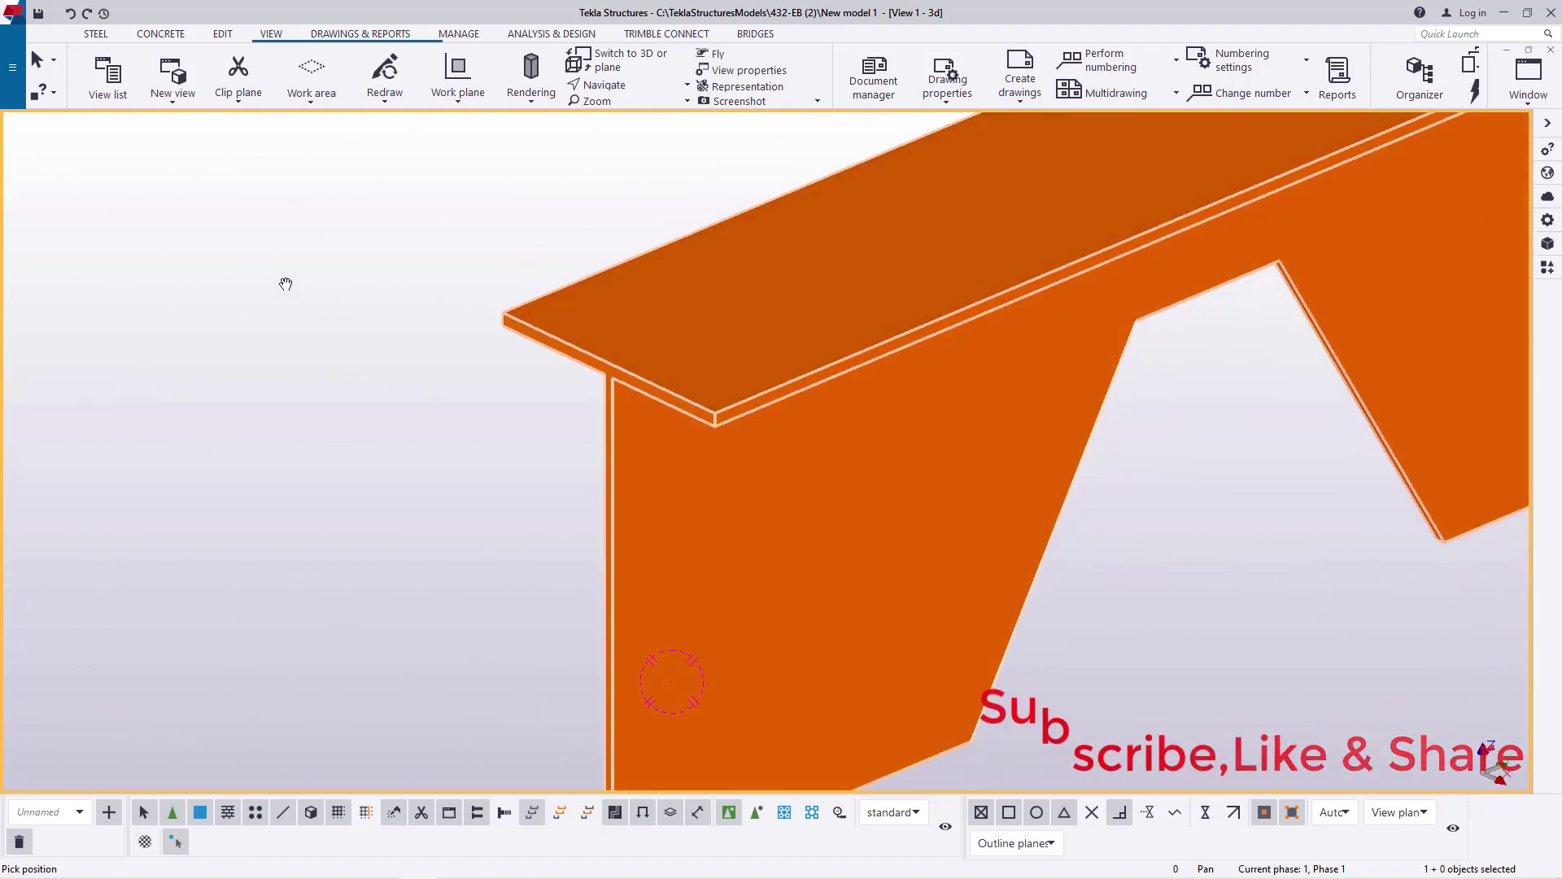
pyautogui.scroll(-3, 542, 353)
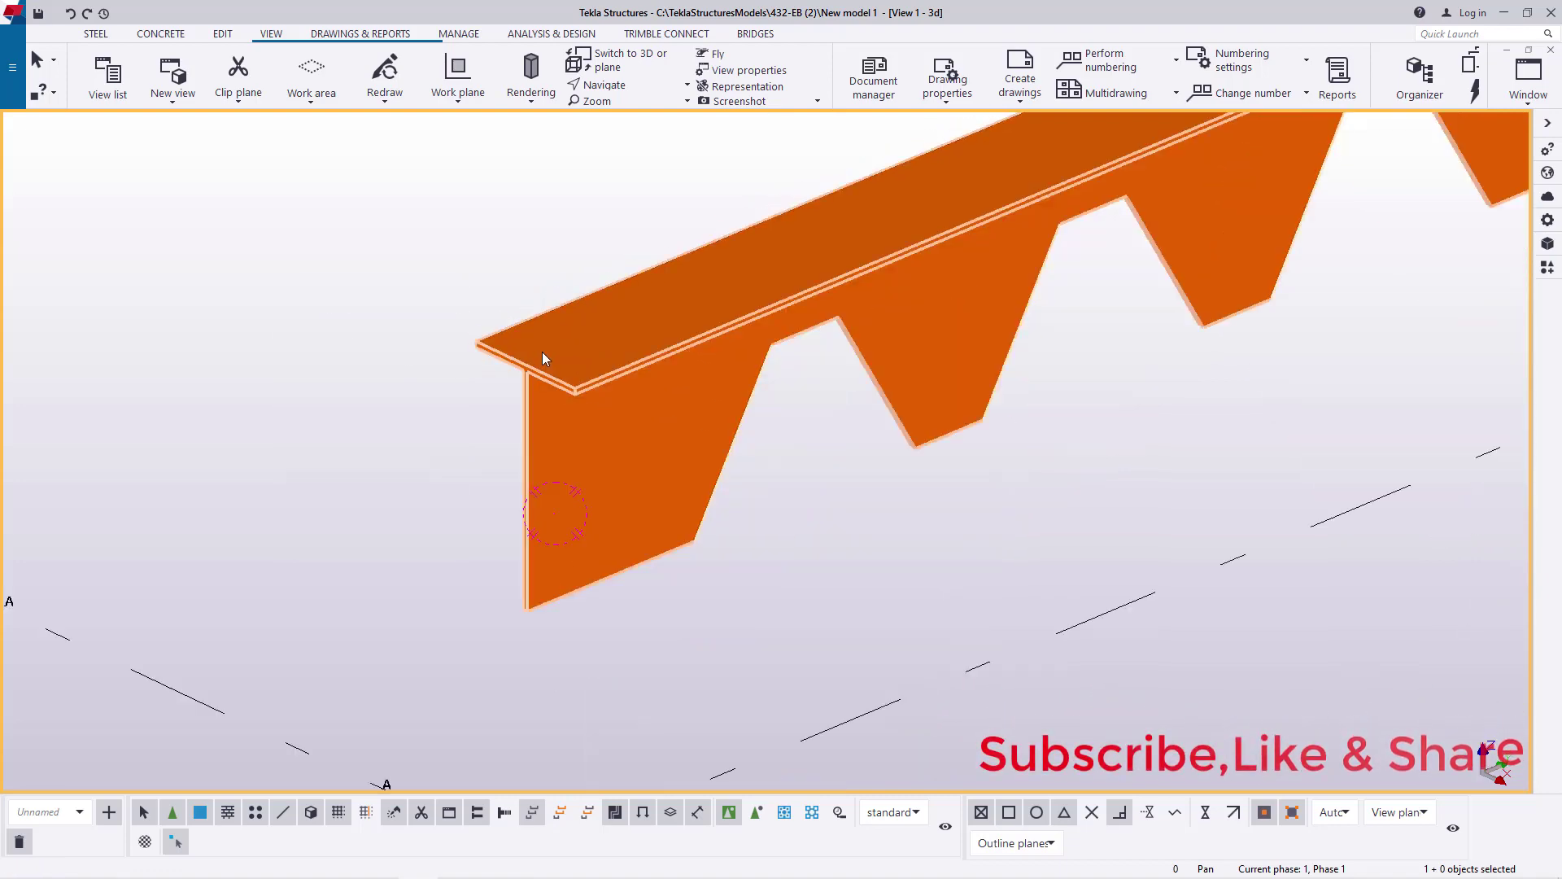
pyautogui.hotkey('ctrl', 'v')
# - Copy the cut beam half 210 mm across the flange, corner to corner
pyautogui.rightClick(540, 350)
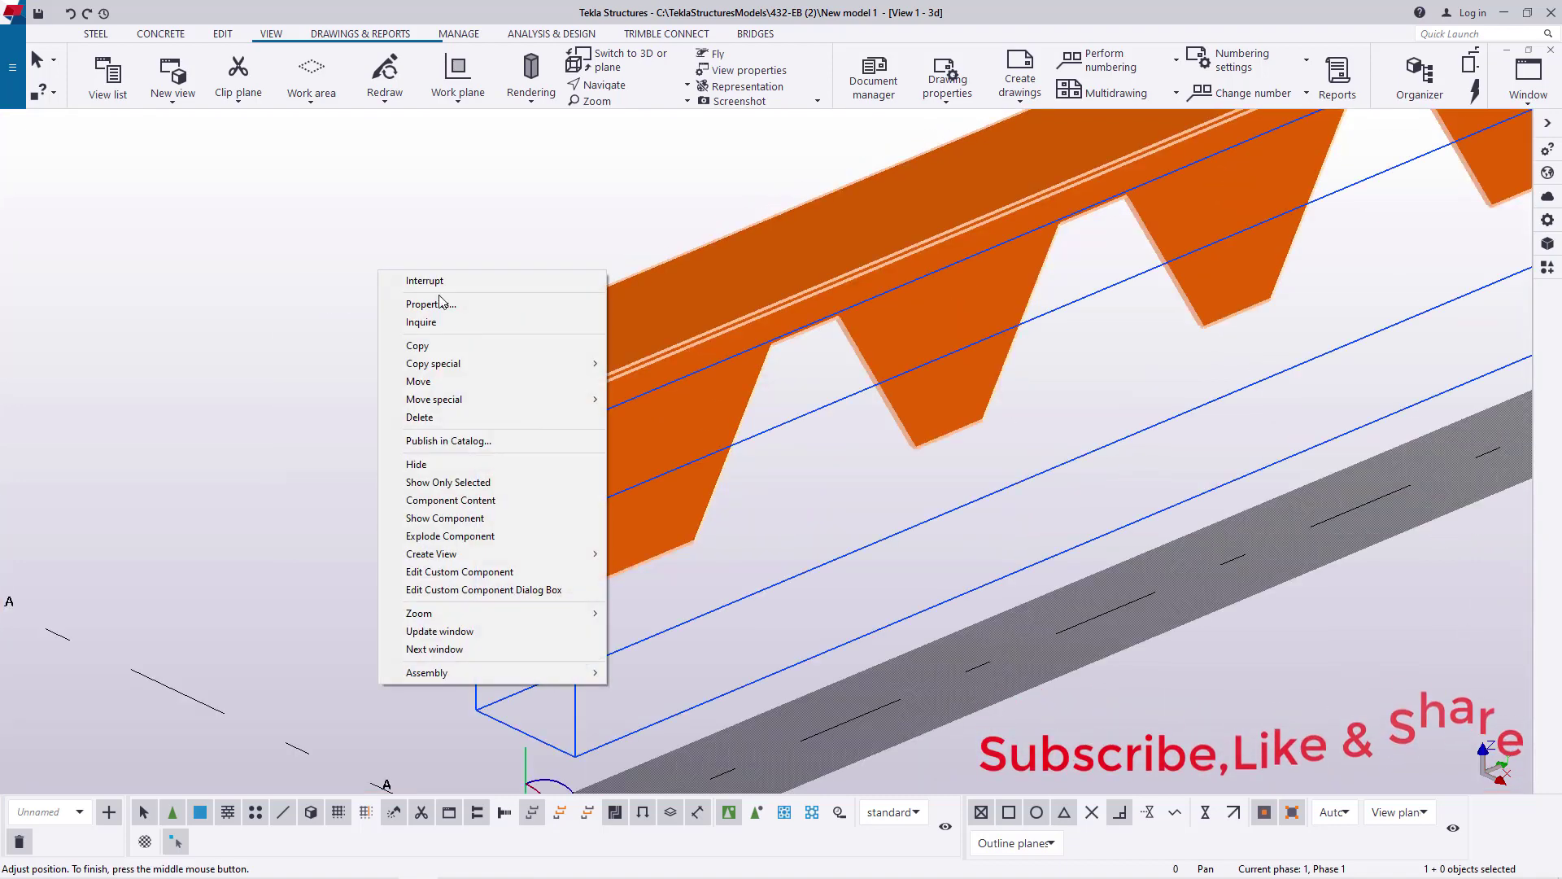
pyautogui.click(460, 343)
pyautogui.click(460, 333)
pyautogui.scroll(5, 460, 342)
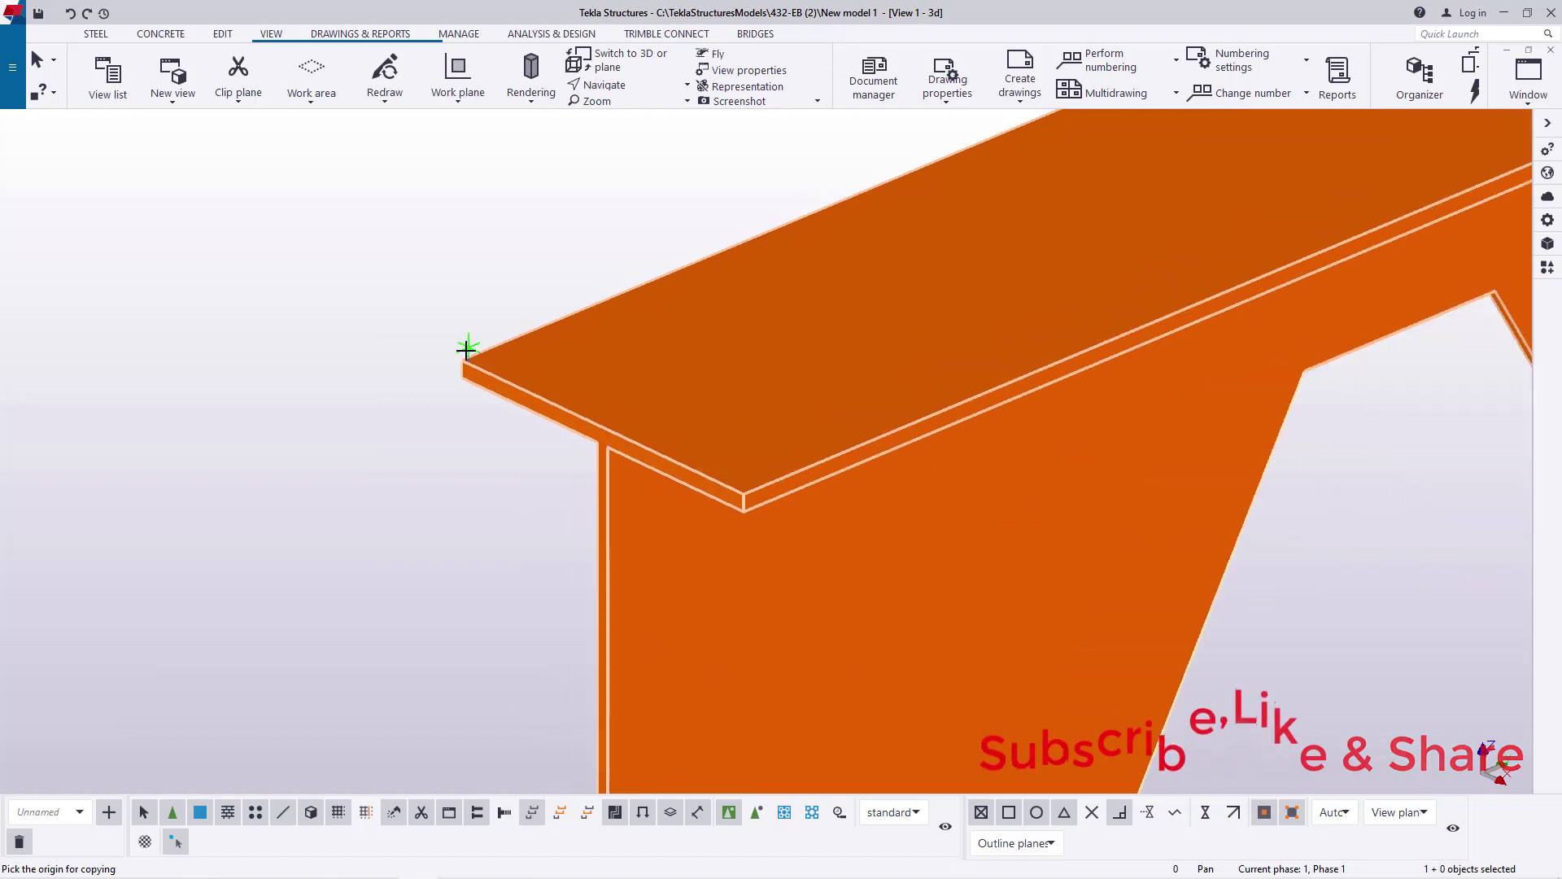
pyautogui.scroll(1, 765, 505)
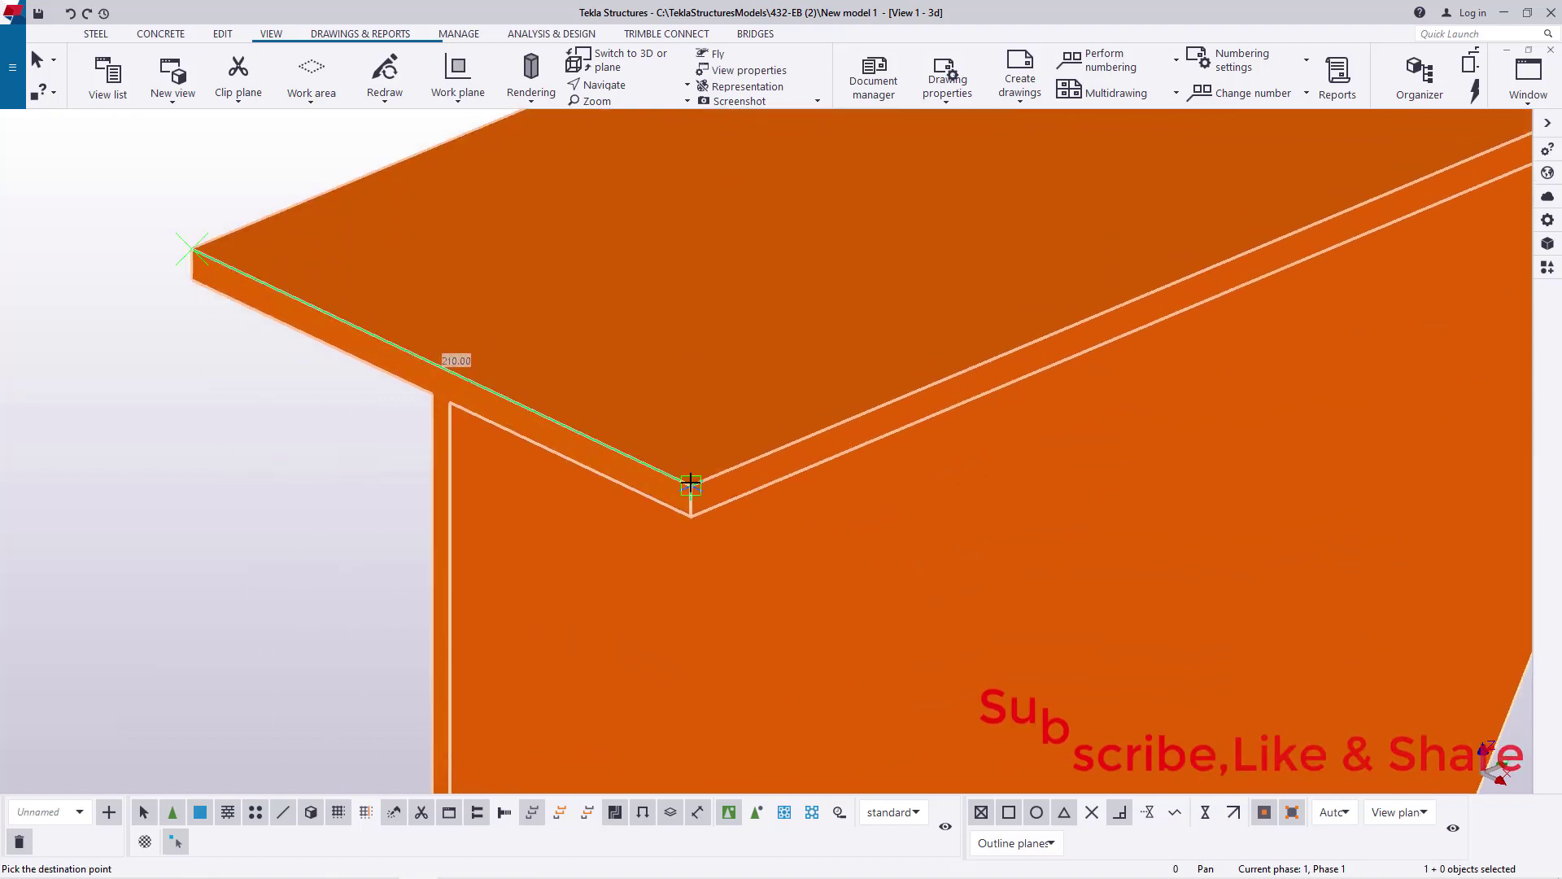
pyautogui.scroll(-4, 690, 483)
pyautogui.rightClick(348, 294)
pyautogui.click(399, 303)
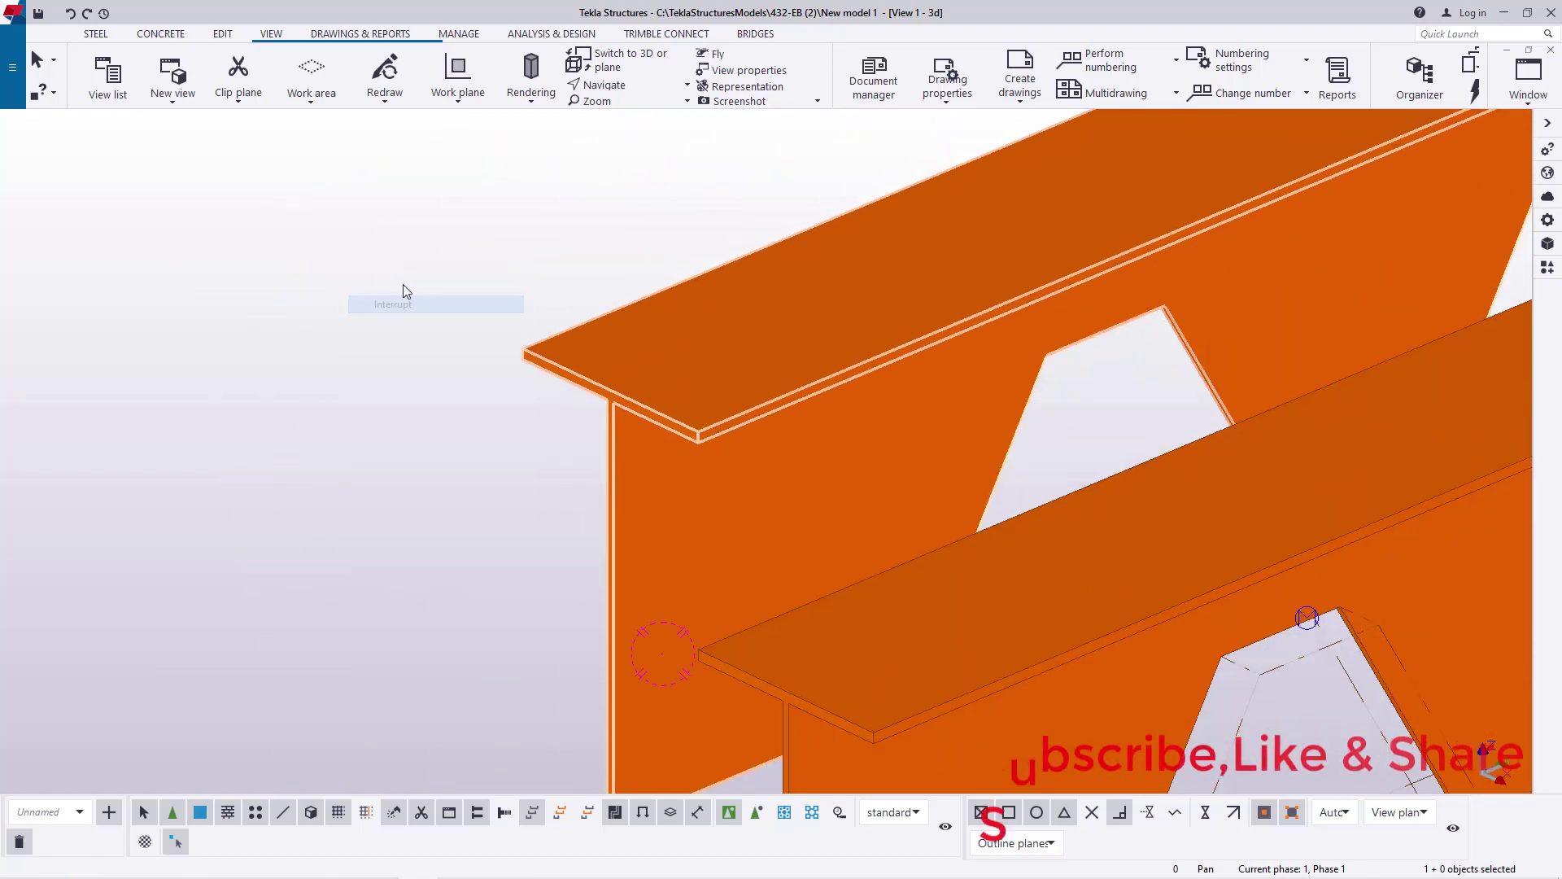
pyautogui.scroll(-3, 662, 482)
# - Fit the work area to the entire model
pyautogui.rightClick(769, 498)
pyautogui.click(847, 571)
pyautogui.scroll(5, 566, 623)
pyautogui.scroll(-3, 569, 620)
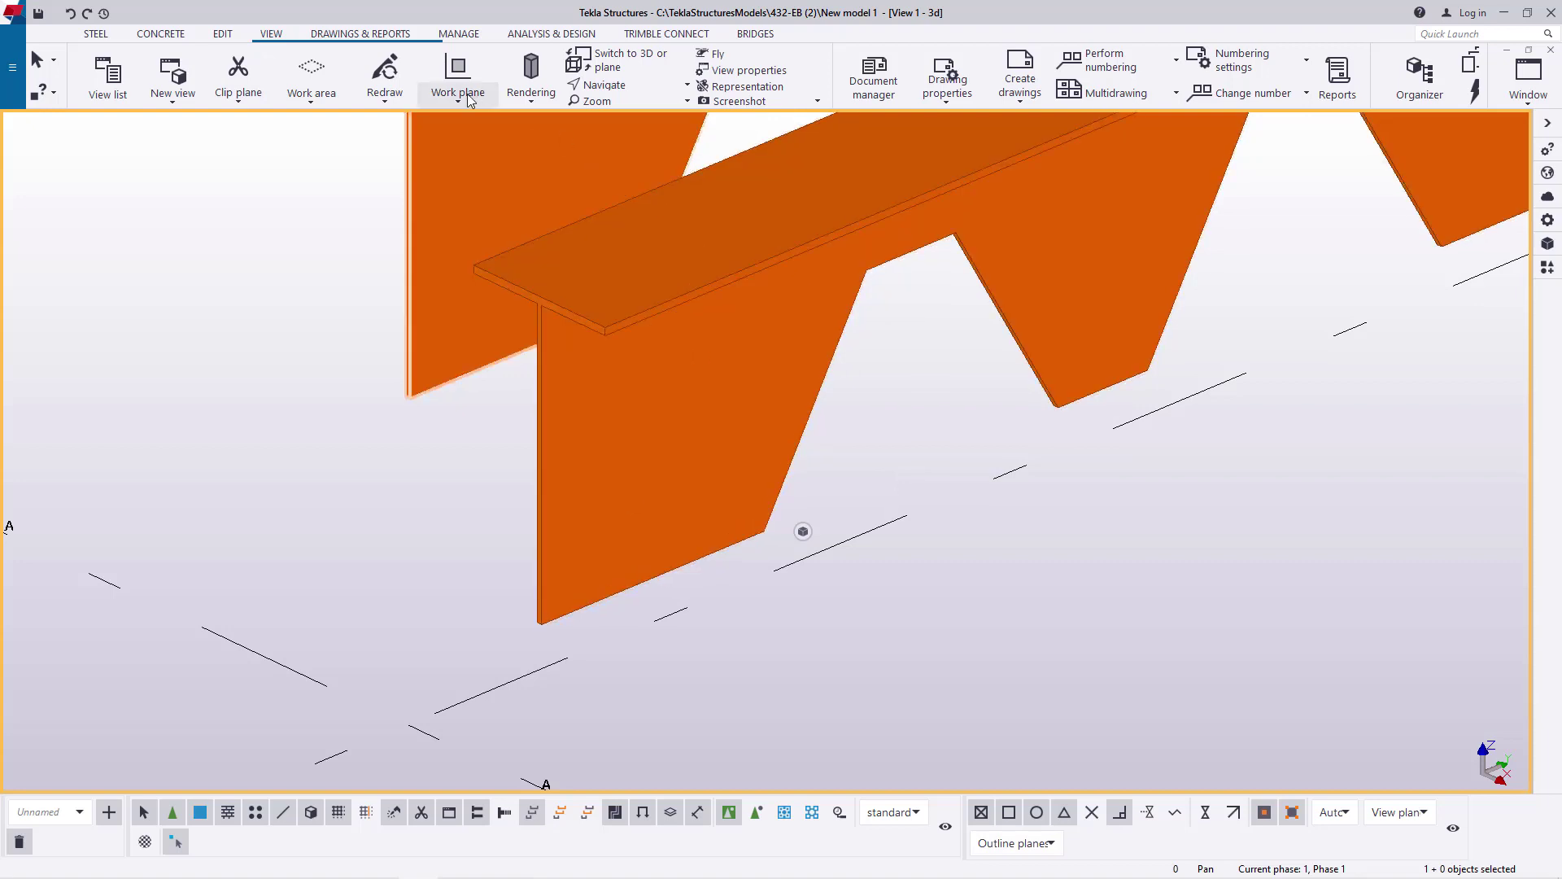
# - Set the work plane on the beam half's web face, then reselect the copied half
pyautogui.scroll(5, 588, 605)
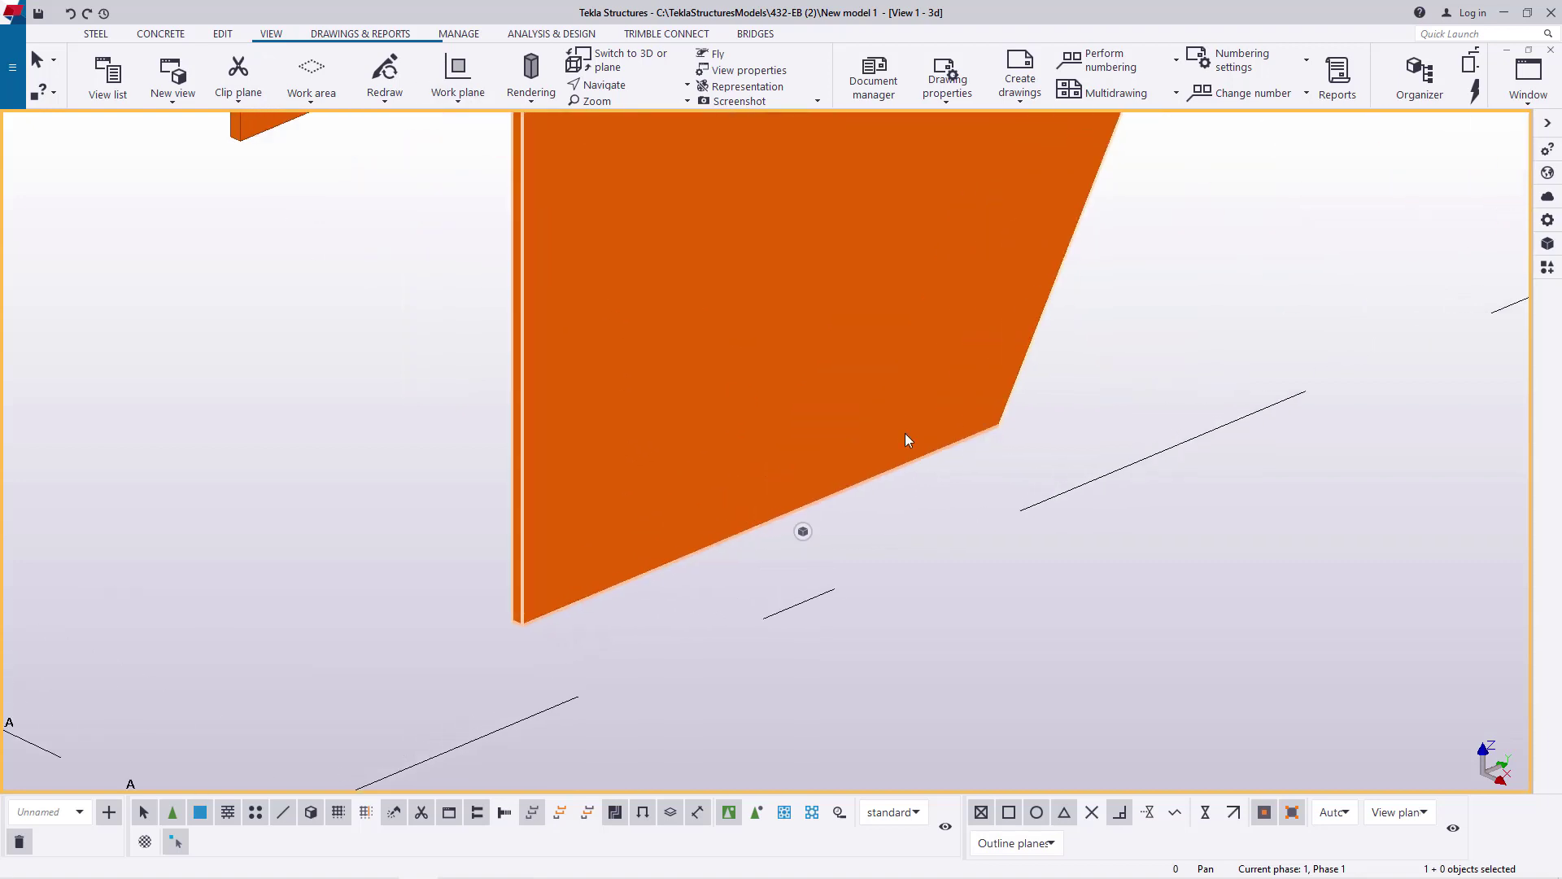
pyautogui.scroll(-3, 666, 600)
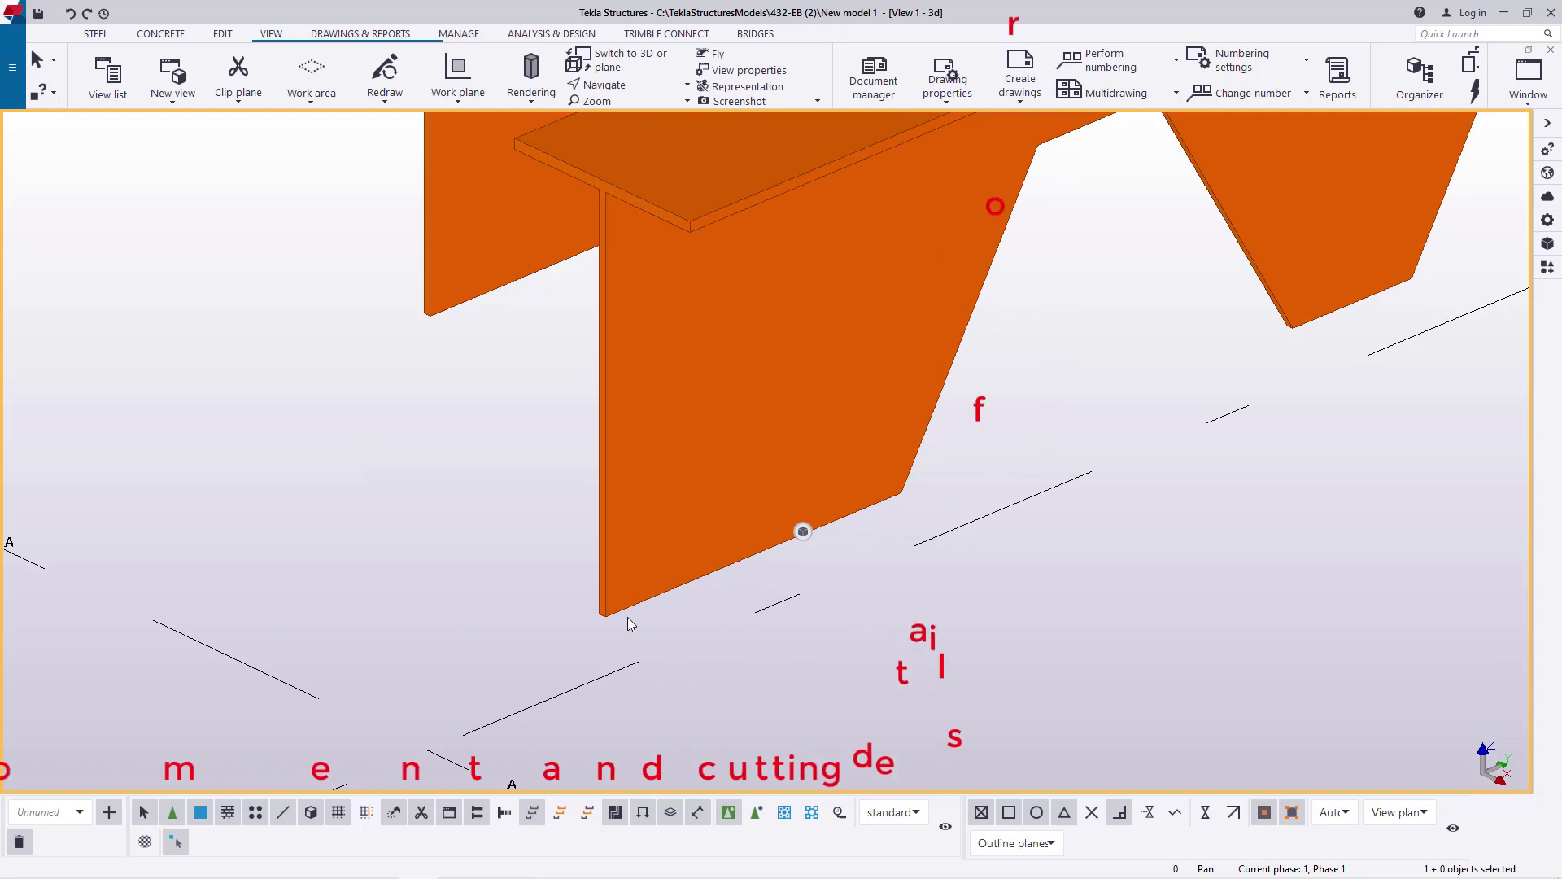
pyautogui.click(311, 72)
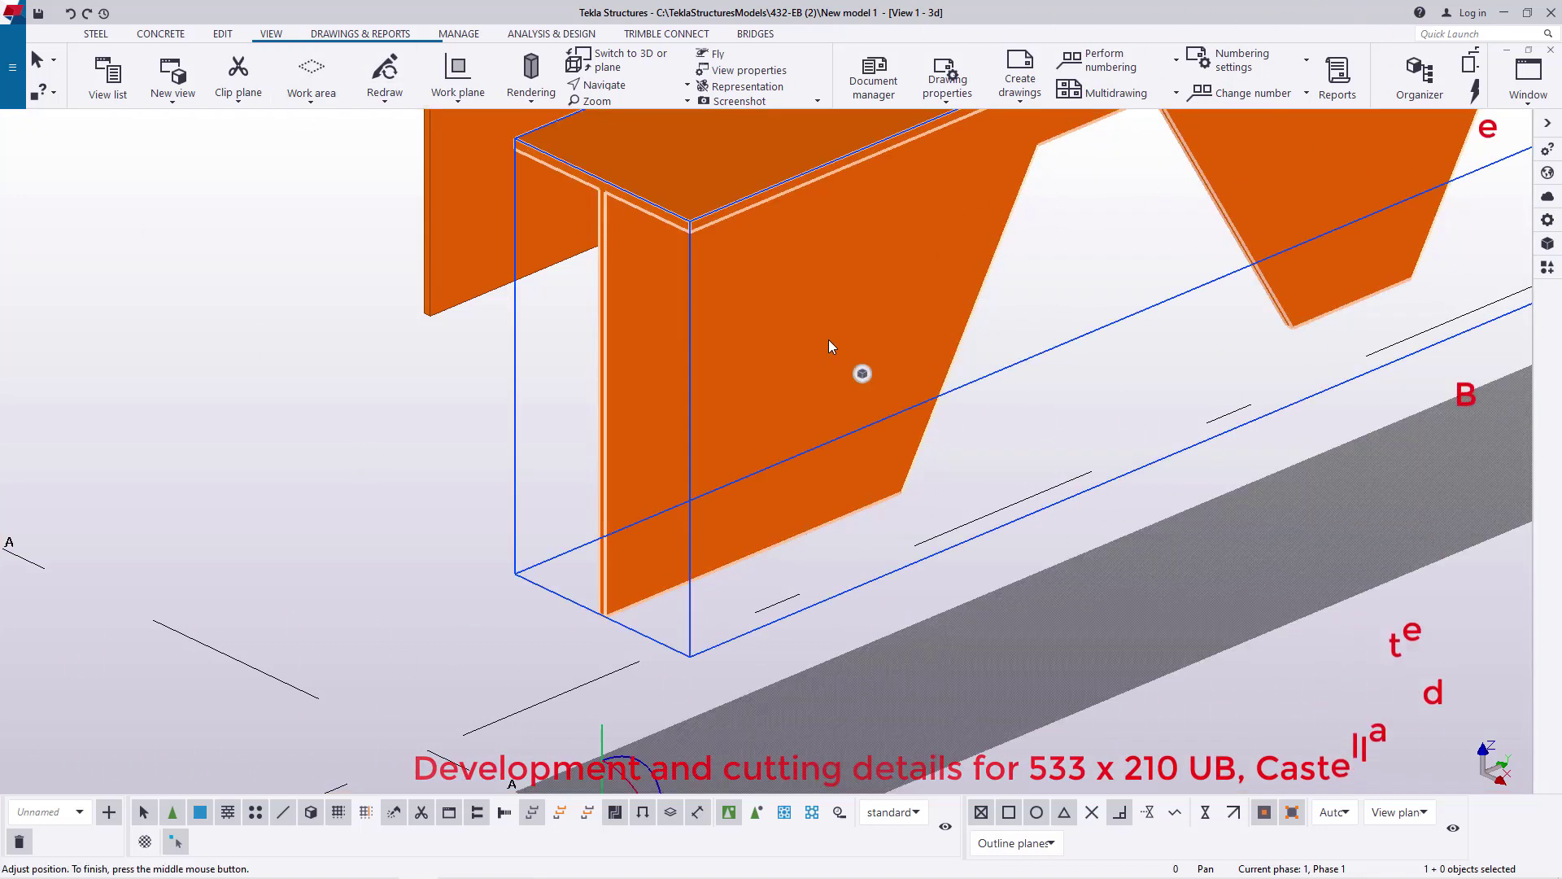
pyautogui.middleClick(1044, 273)
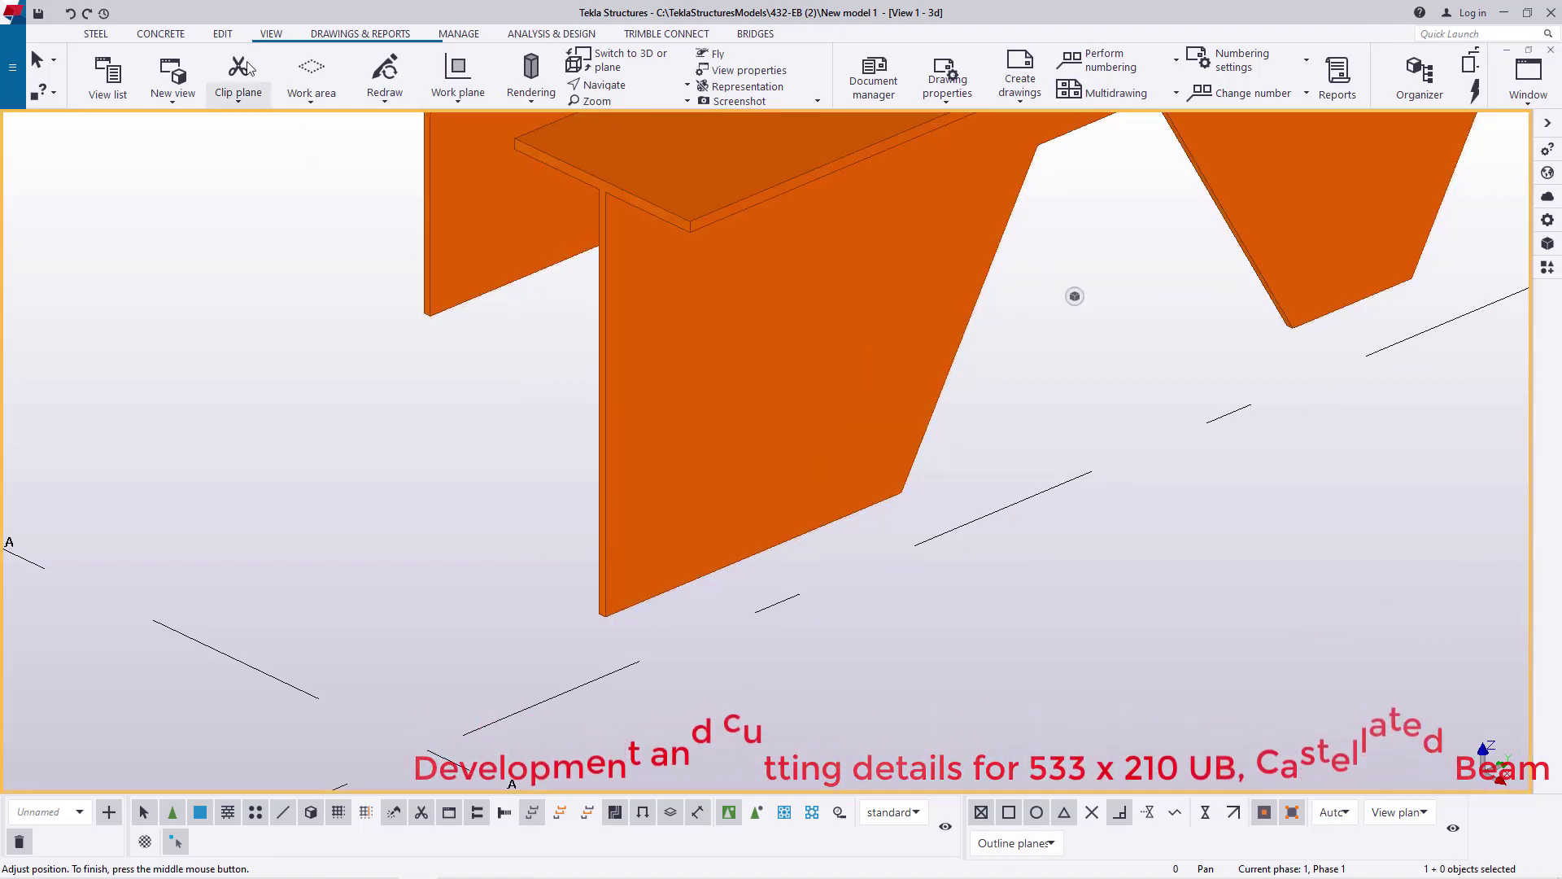
pyautogui.click(461, 100)
pyautogui.click(488, 133)
pyautogui.scroll(-2, 677, 361)
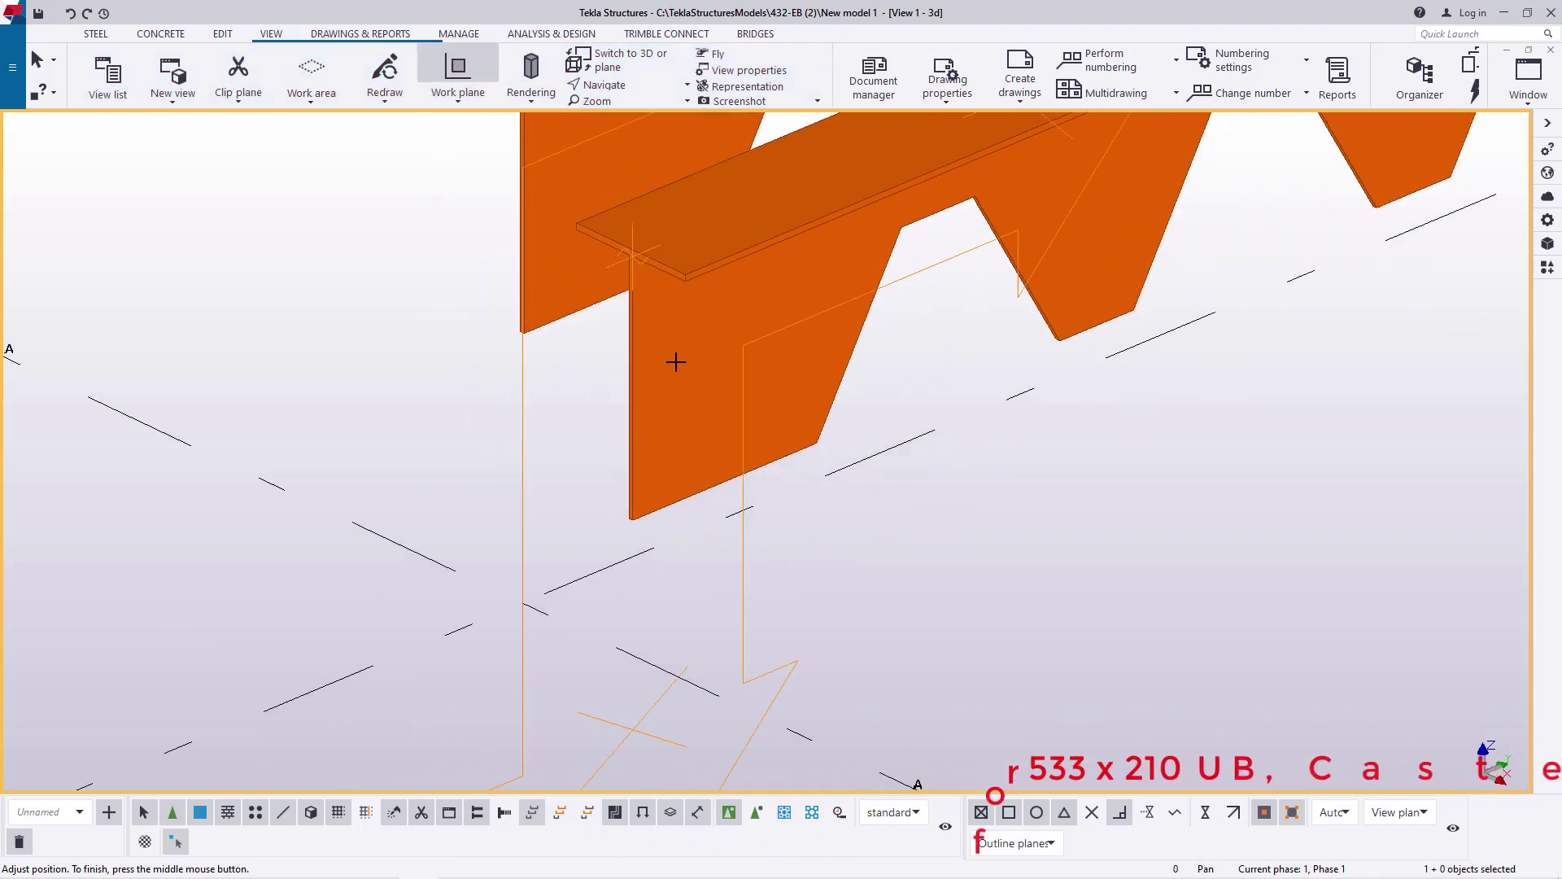
pyautogui.scroll(-2, 677, 362)
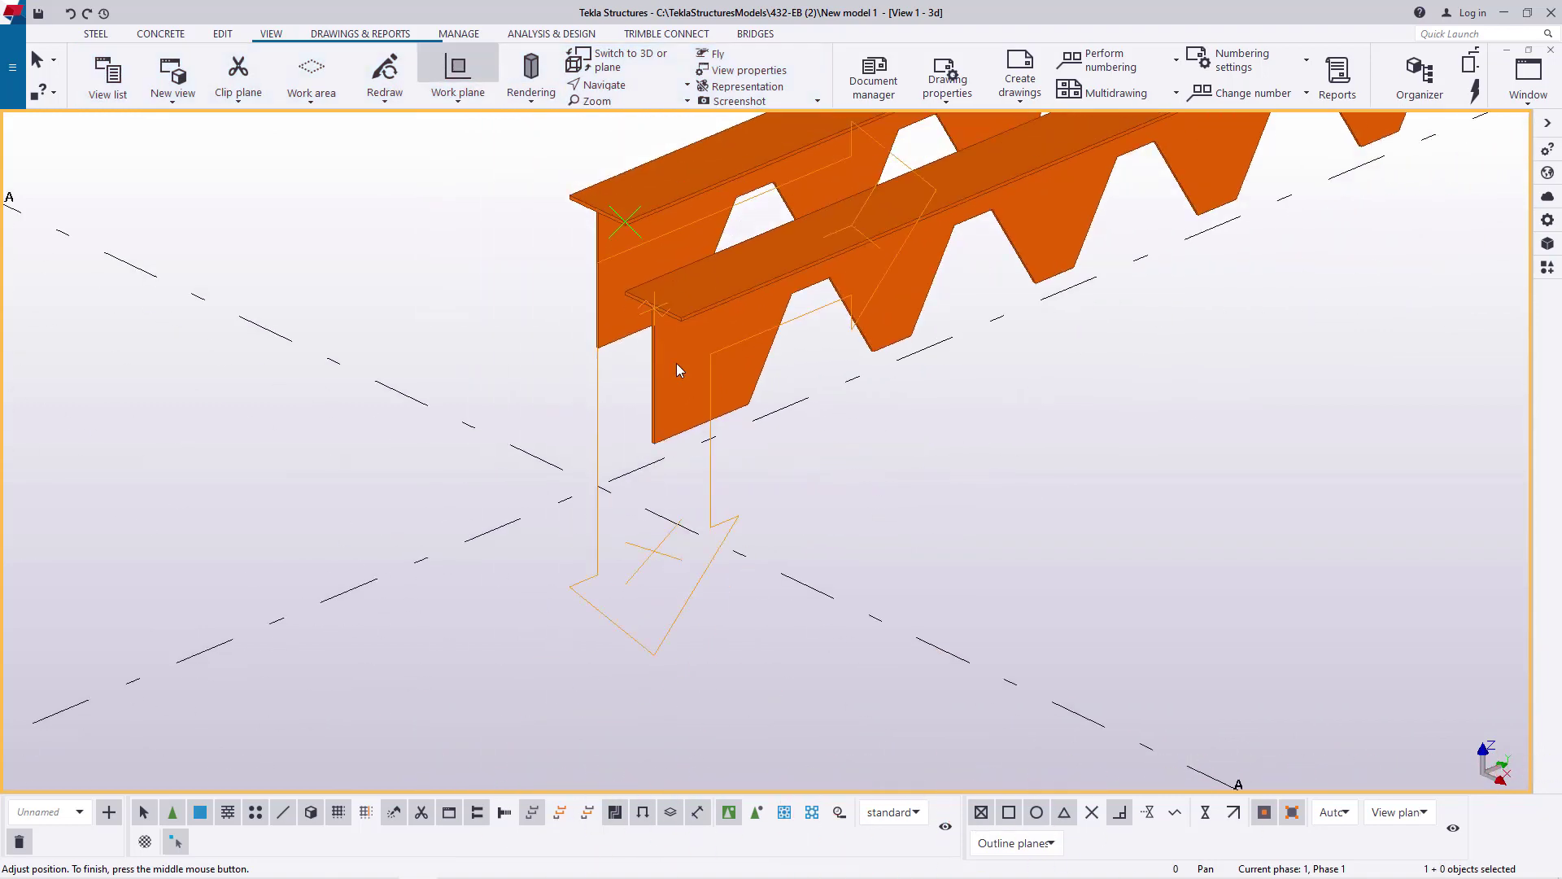
pyautogui.rightClick(786, 363)
pyautogui.click(818, 373)
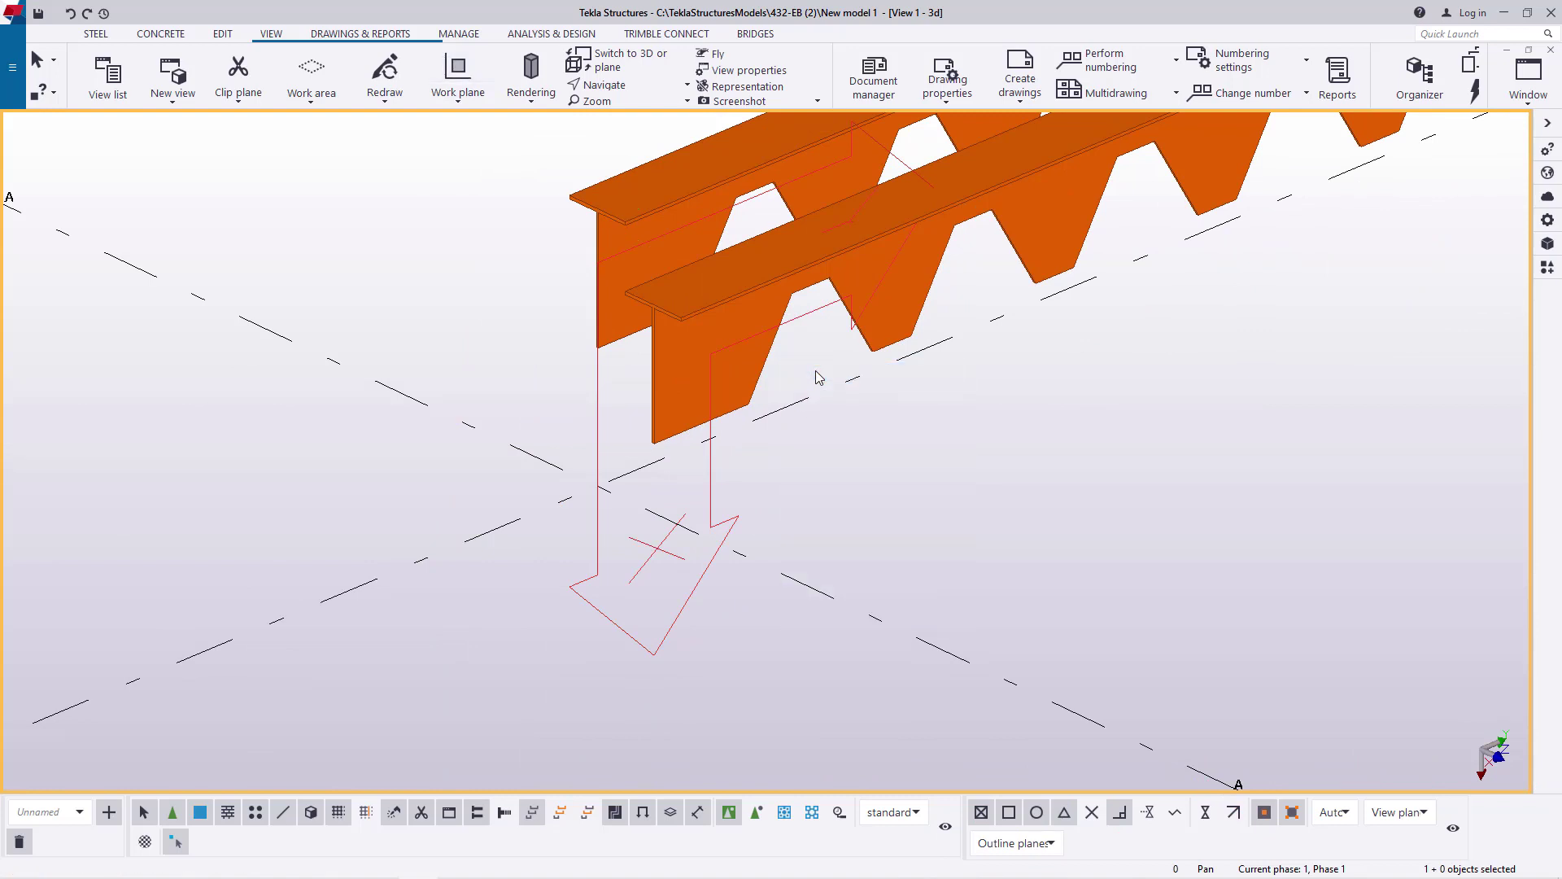
pyautogui.scroll(4, 817, 377)
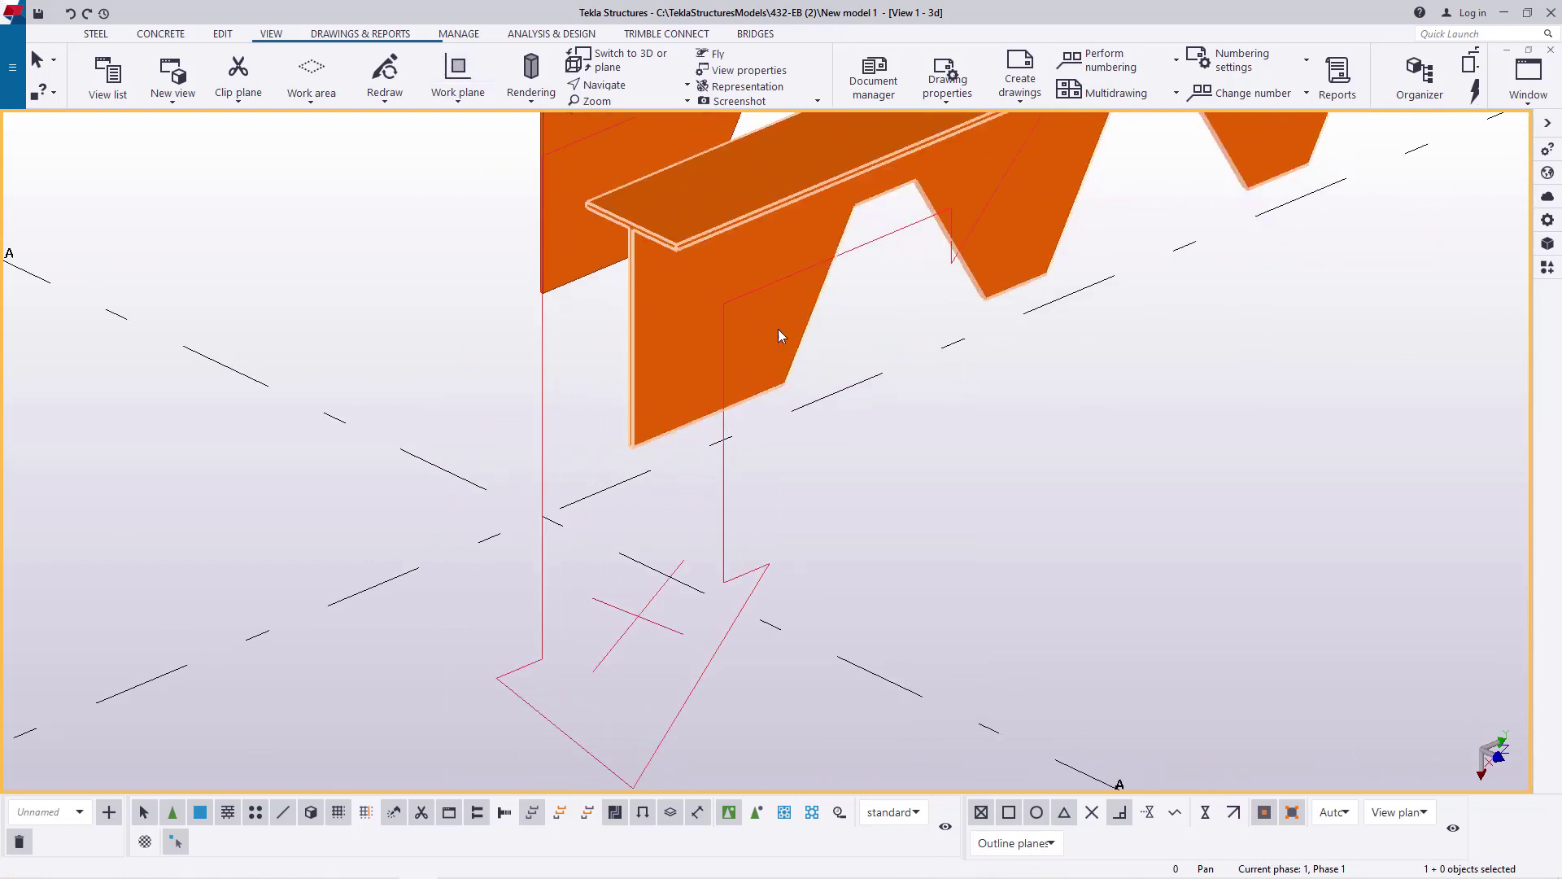
pyautogui.click(810, 361)
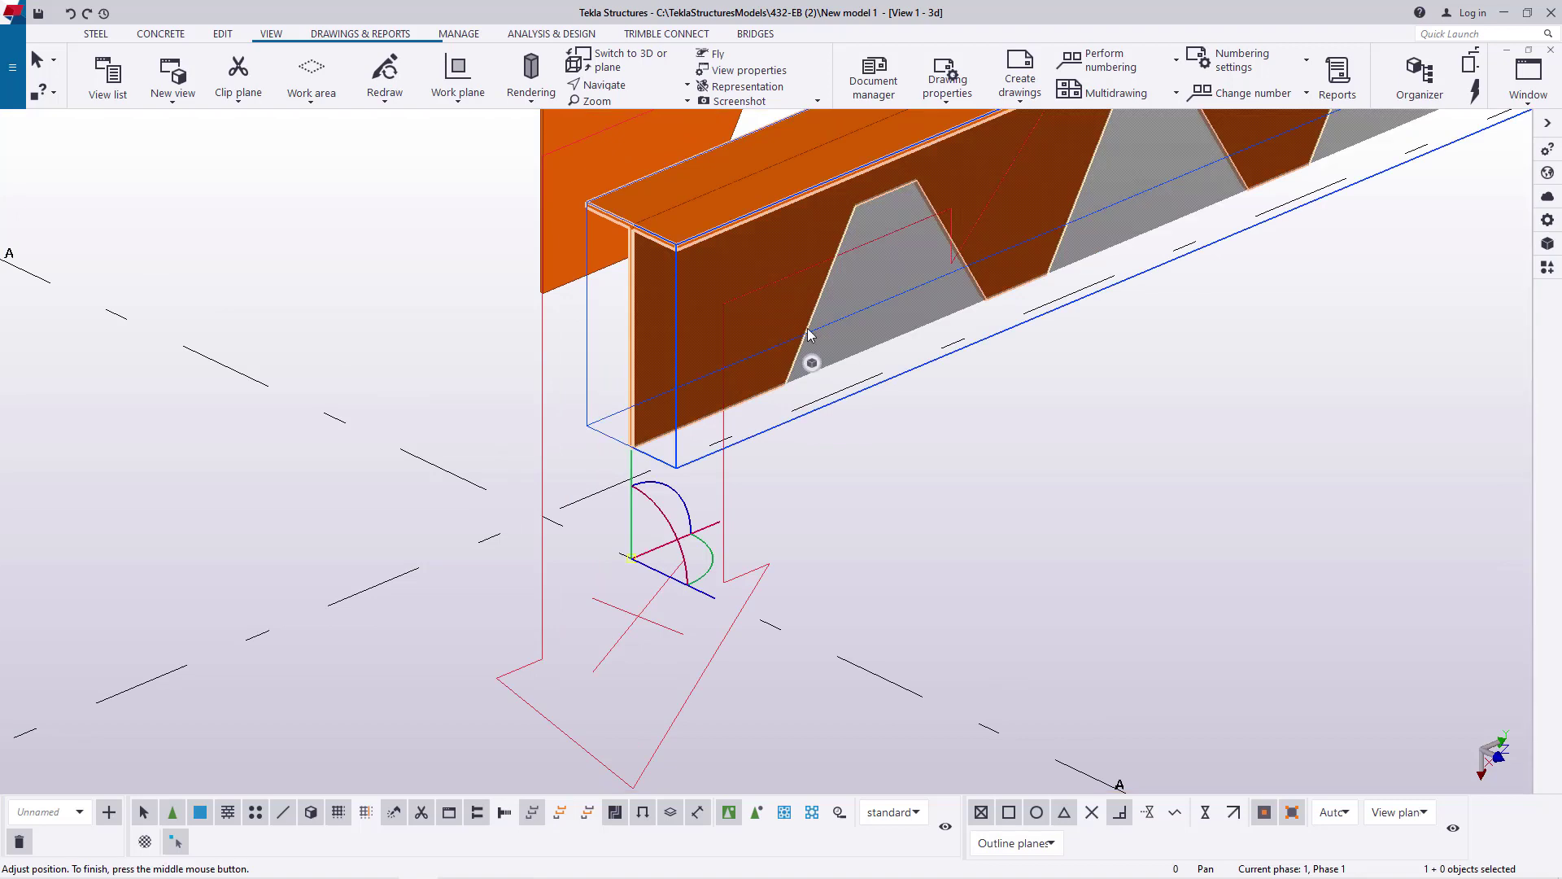
# - Mirror-copy the beam half about its web corner so its teeth meet the original's
pyautogui.rightClick(989, 419)
pyautogui.moveTo(1059, 518)
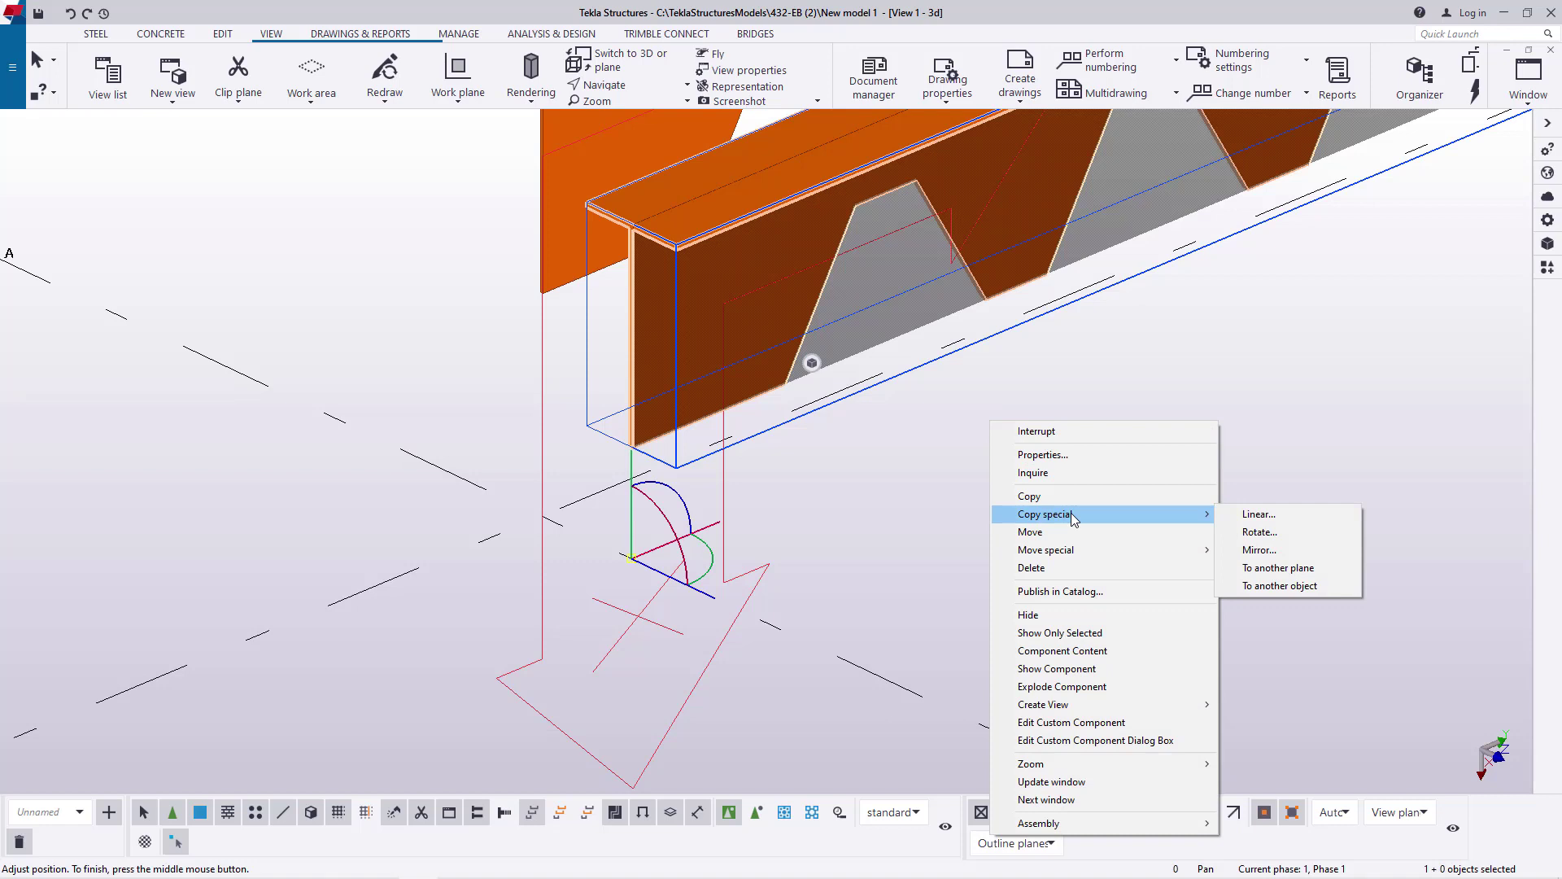
pyautogui.click(1253, 550)
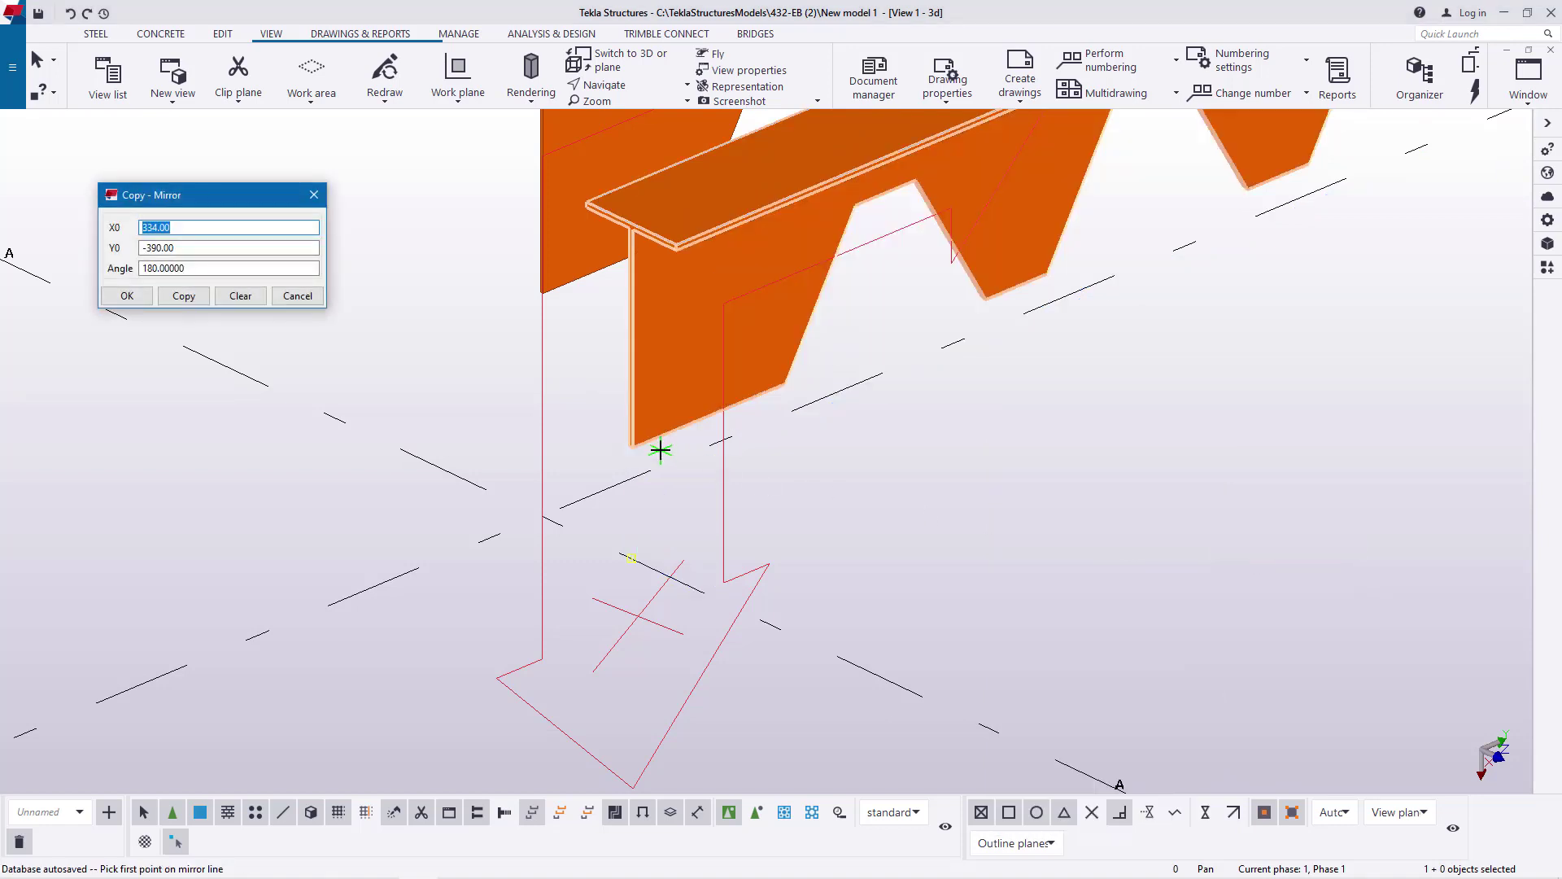
pyautogui.scroll(5, 659, 445)
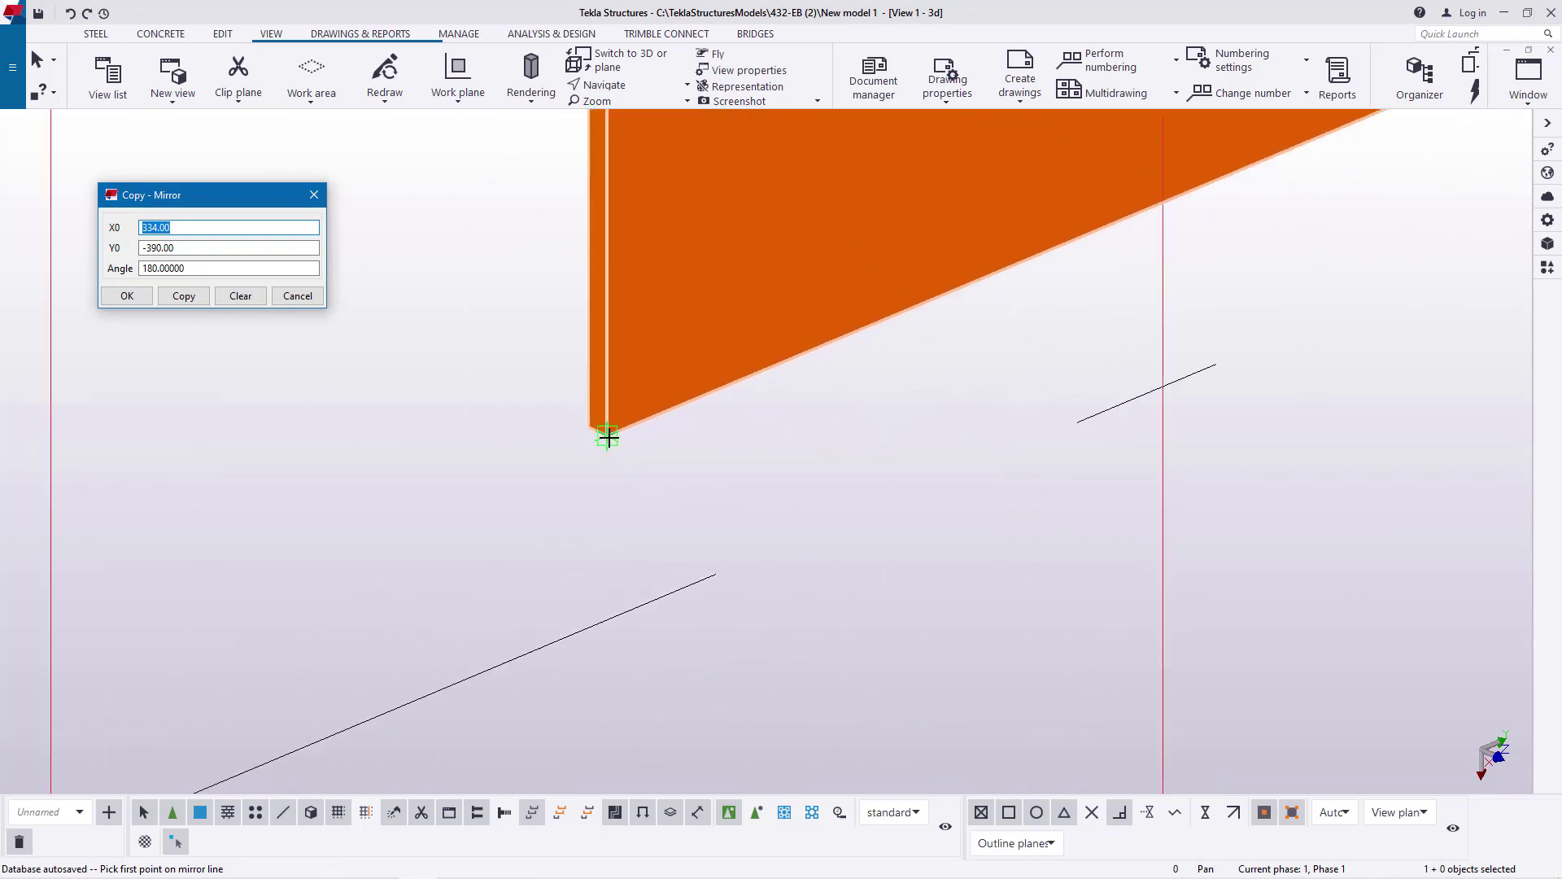
pyautogui.click(608, 437)
pyautogui.moveTo(1112, 314); pyautogui.dragTo(948, 314, button='middle')
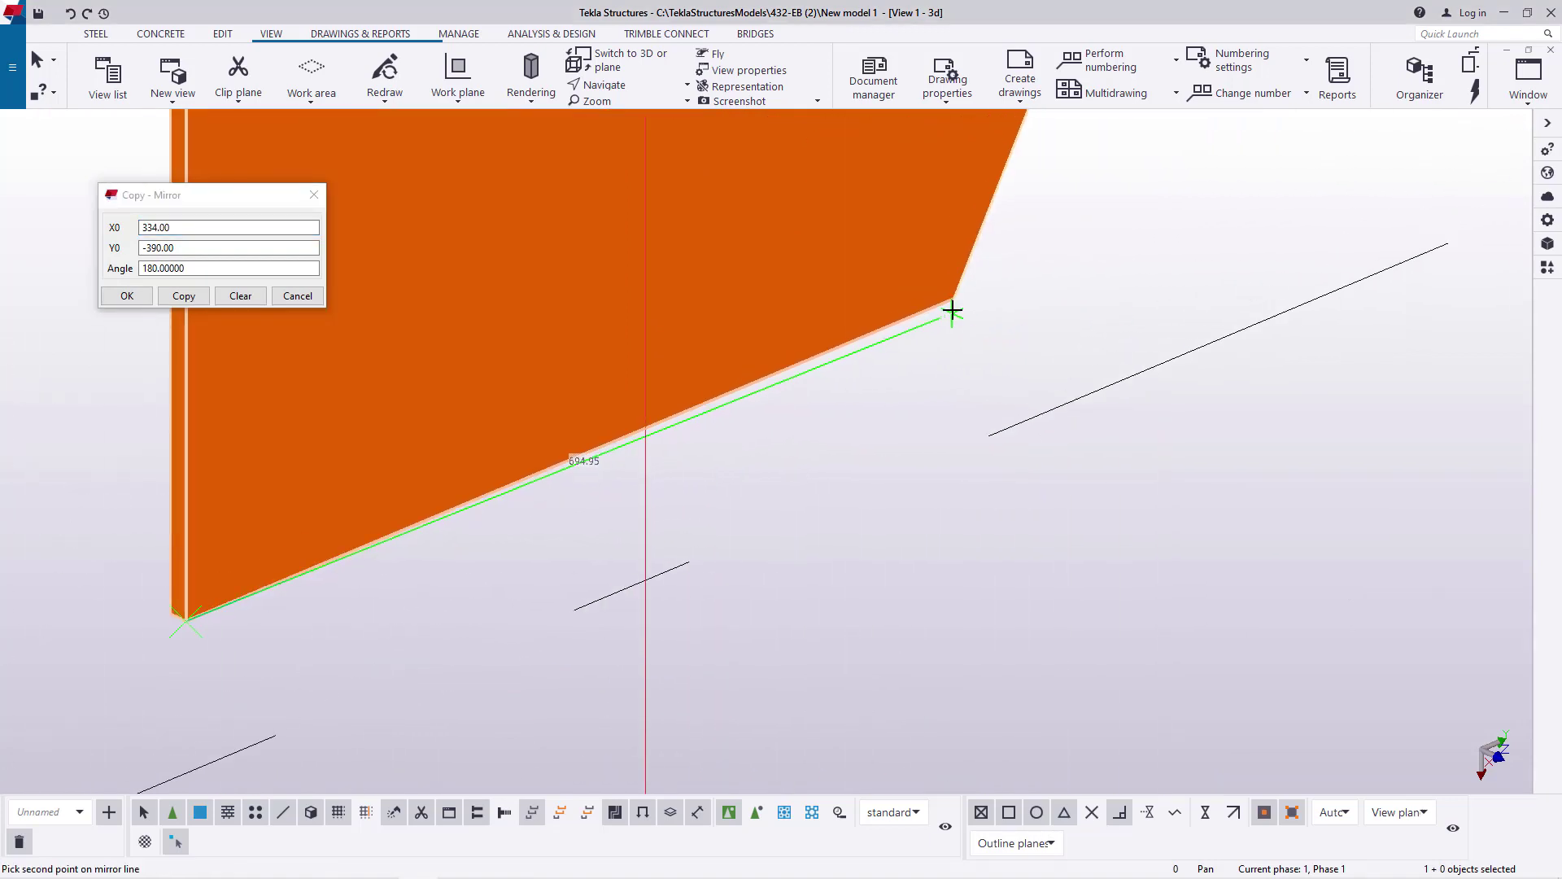
pyautogui.click(183, 296)
pyautogui.click(127, 296)
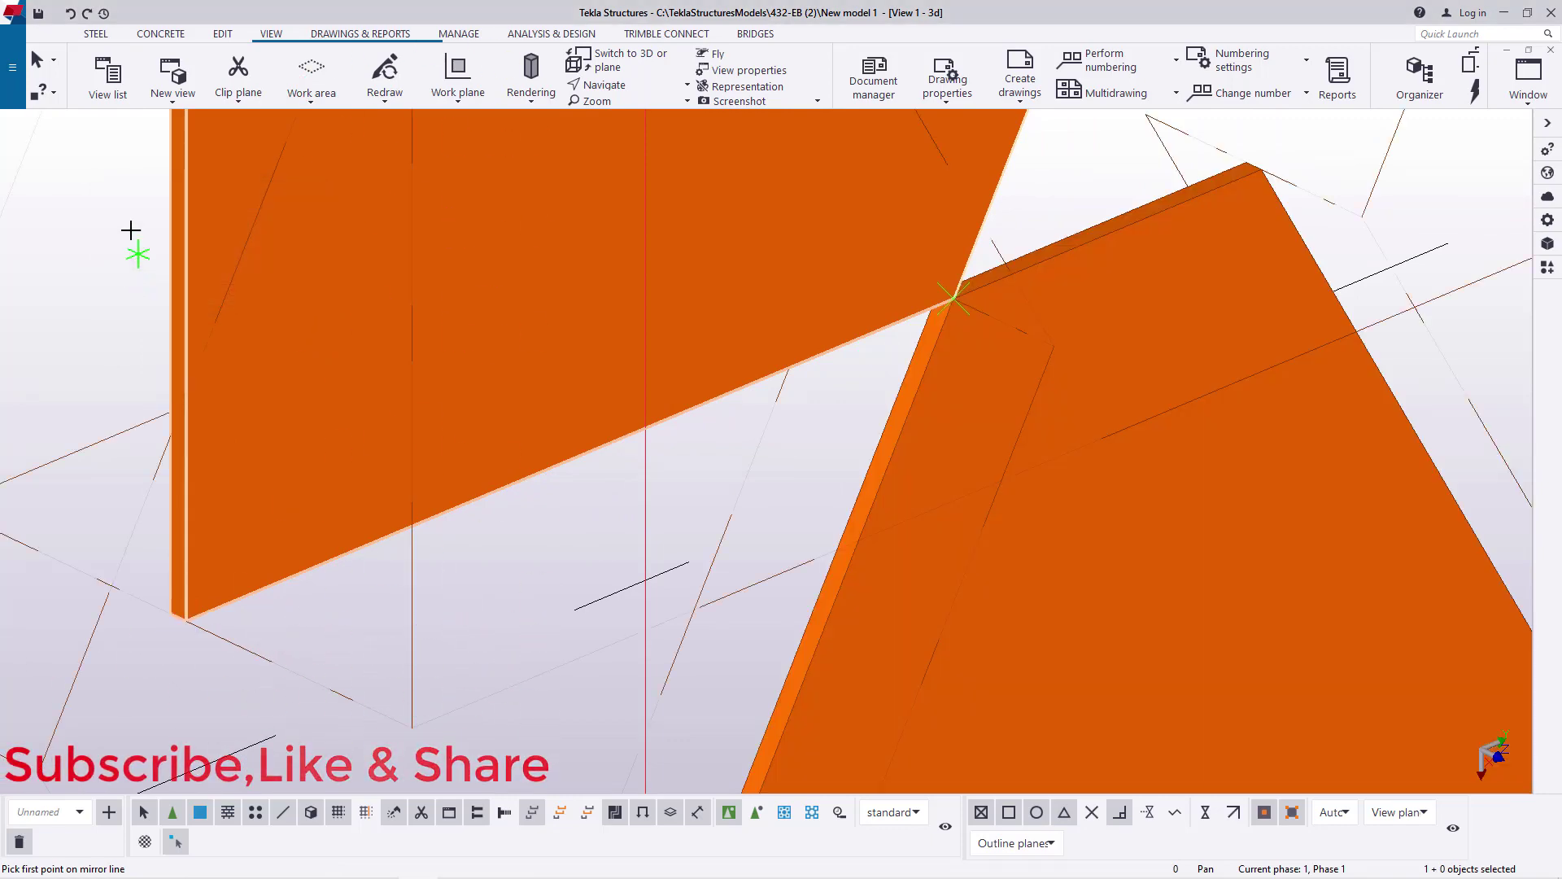
pyautogui.rightClick(103, 189)
pyautogui.click(138, 202)
pyautogui.scroll(-6, 592, 270)
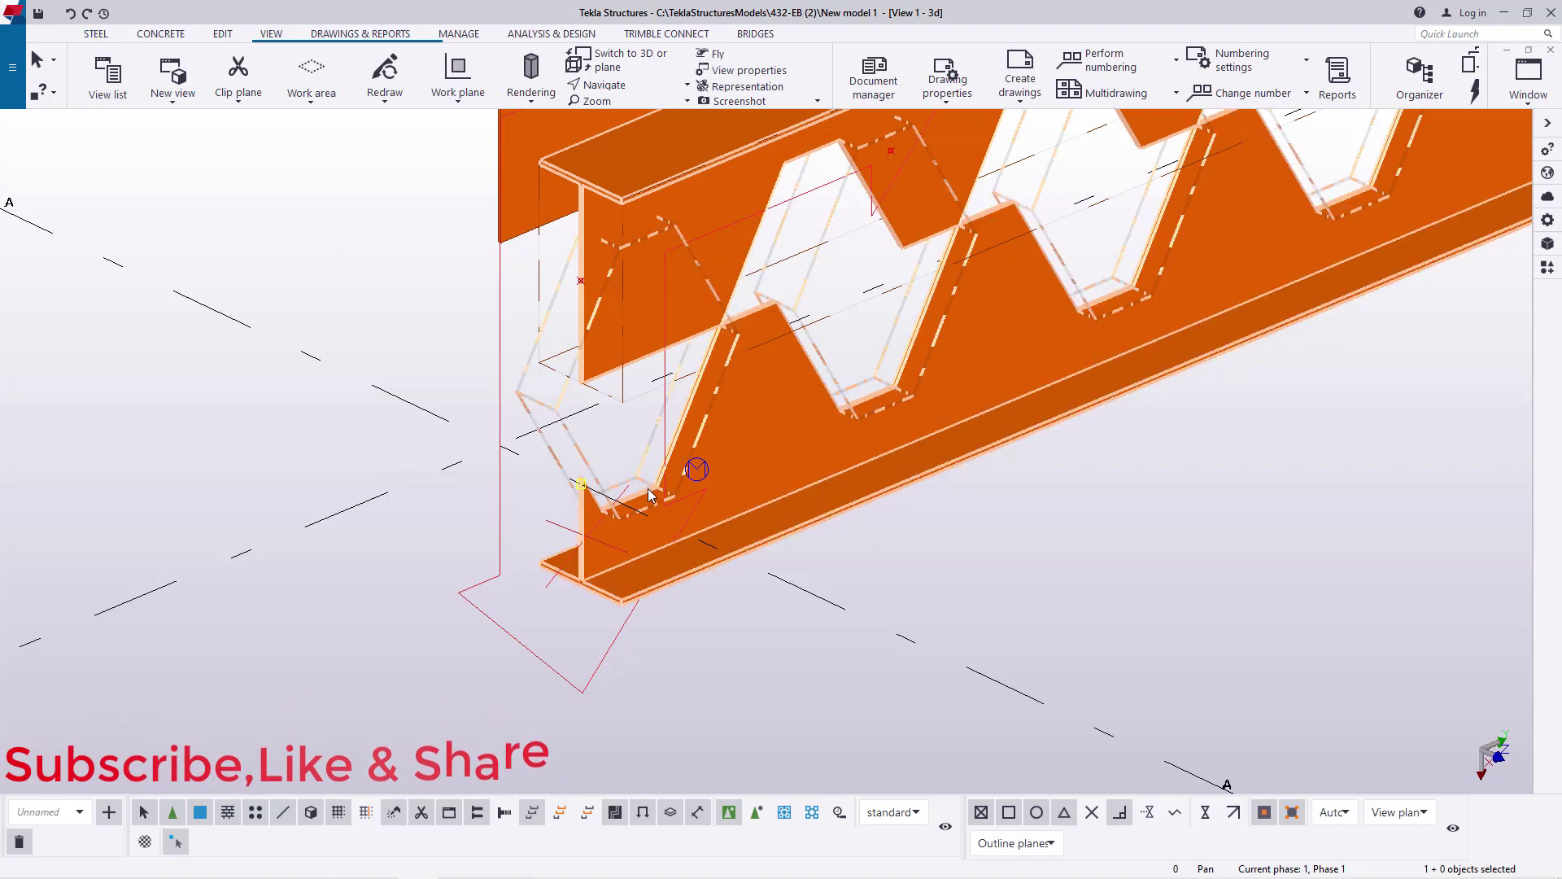
# - Interrupt the currently running command
pyautogui.scroll(6, 926, 222)
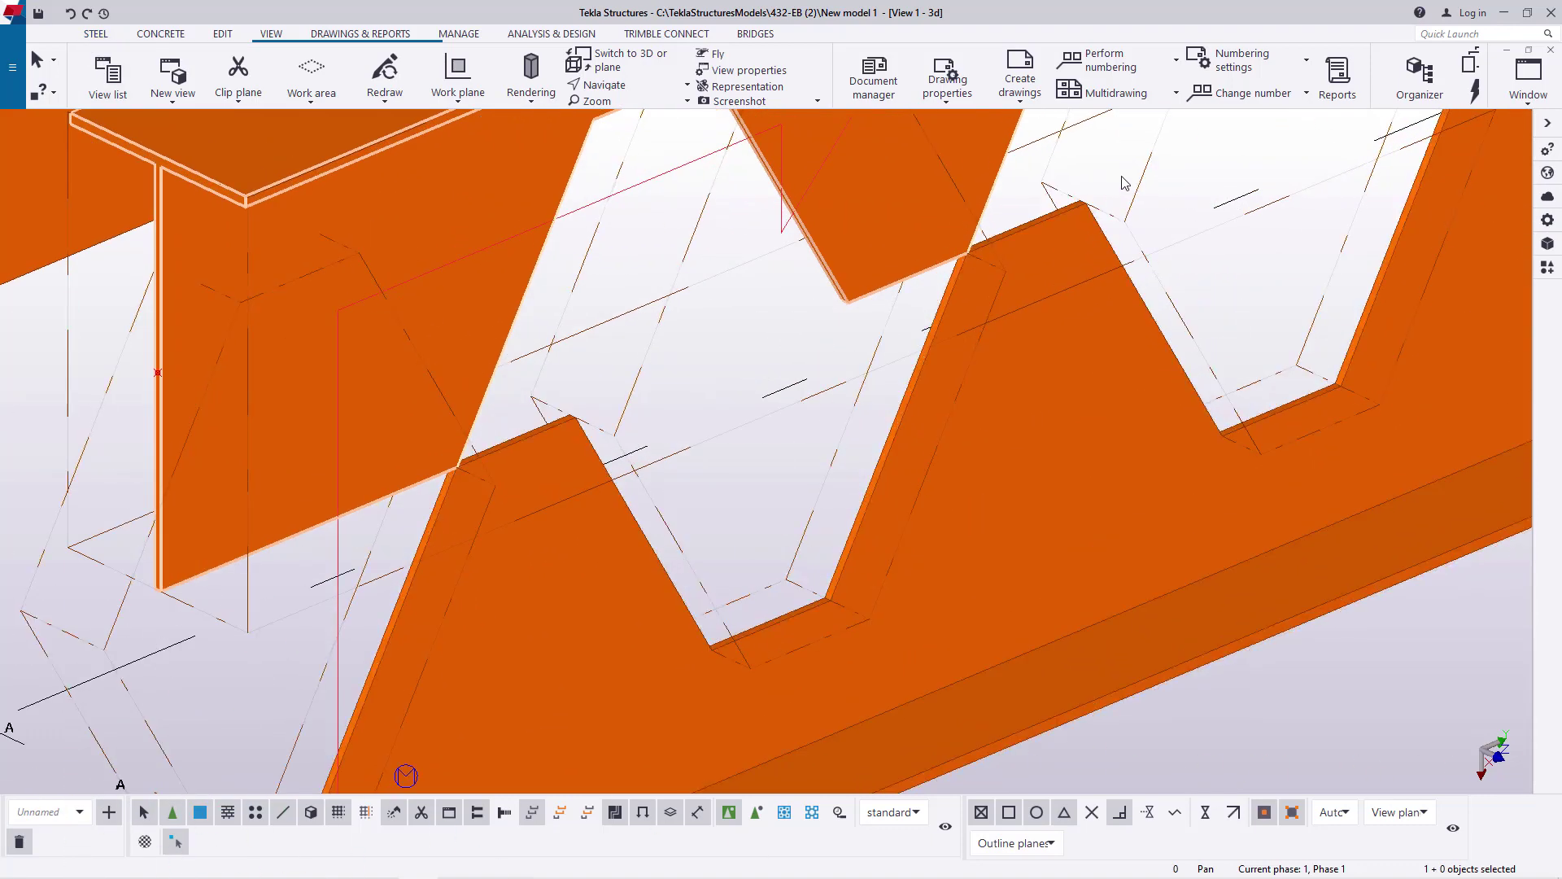
pyautogui.rightClick(1159, 170)
pyautogui.click(1204, 178)
# - Move the mirrored half so its tooth corner lands on the other half's matching tooth corner
pyautogui.press('p')
pyautogui.scroll(5, 944, 338)
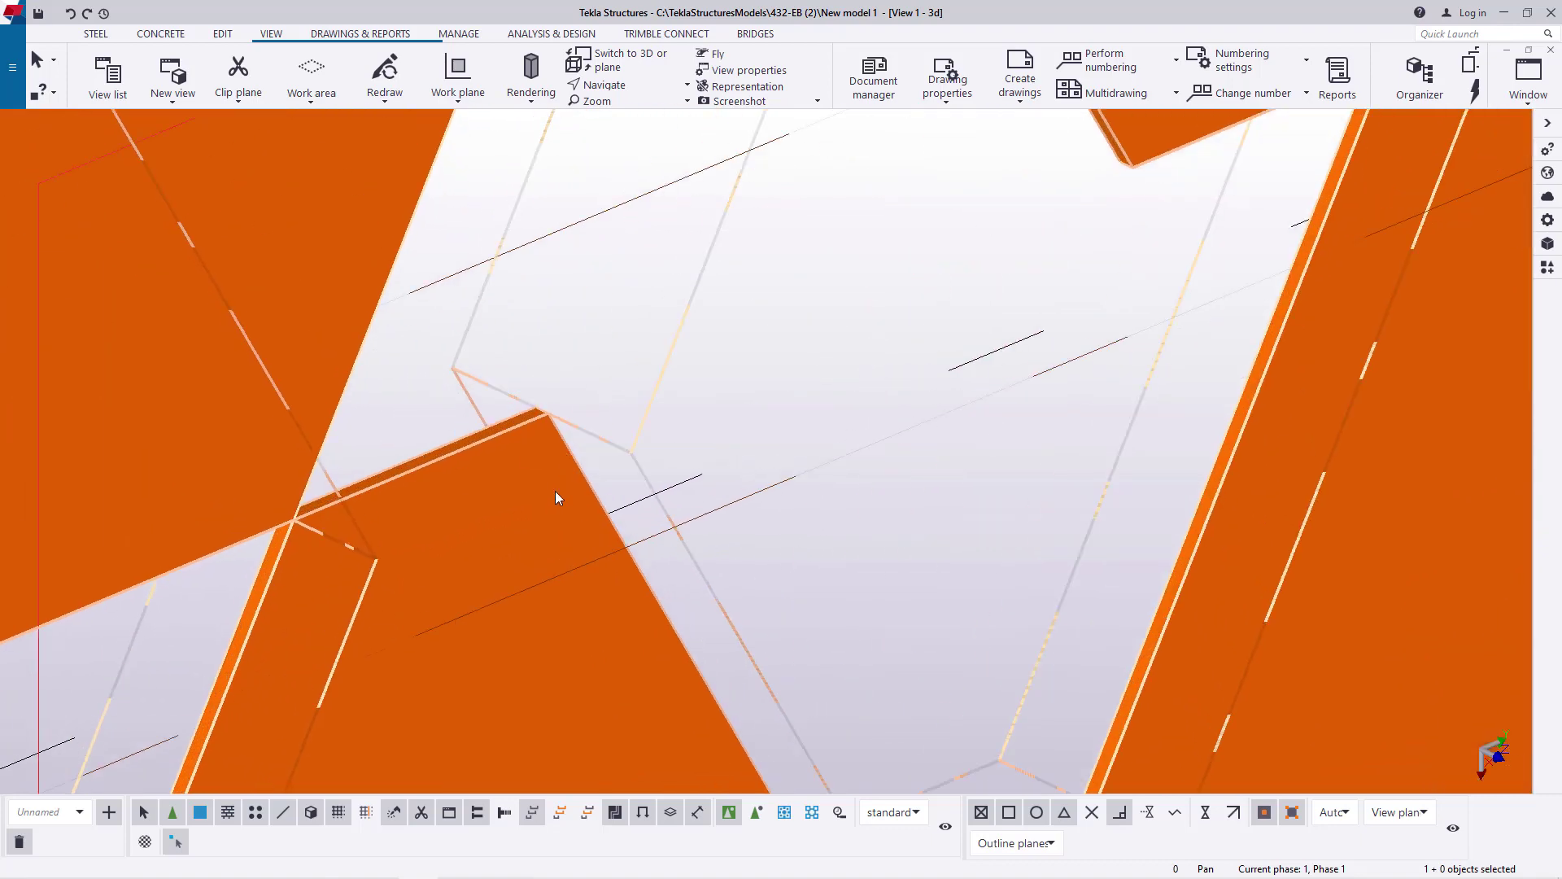
pyautogui.rightClick(817, 334)
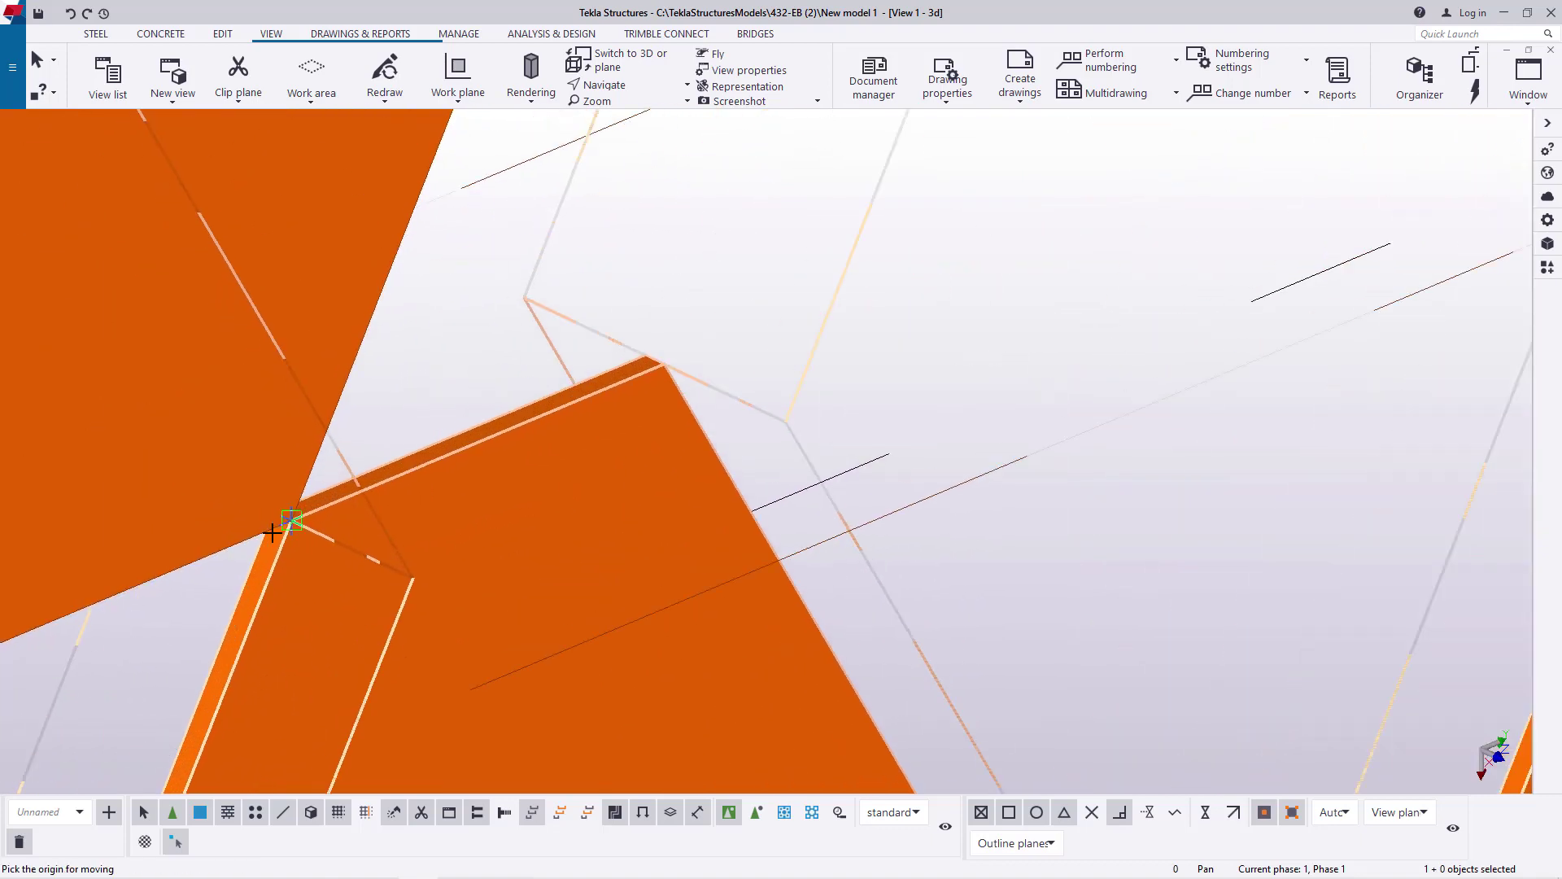
pyautogui.click(895, 432)
pyautogui.scroll(4, 384, 516)
pyautogui.scroll(1, 384, 516)
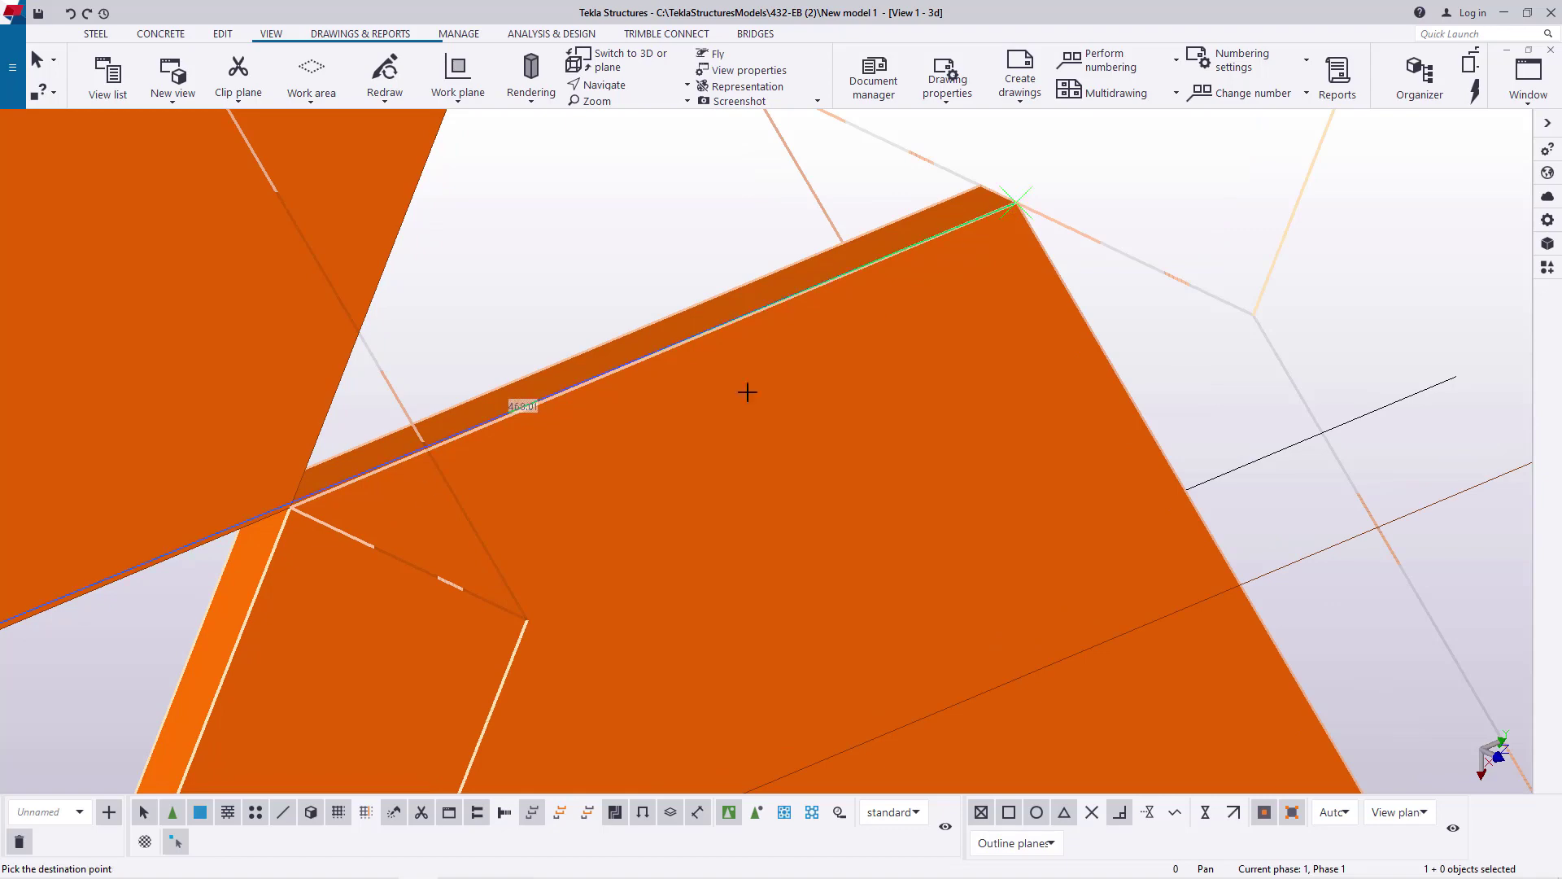
pyautogui.click(291, 509)
pyautogui.scroll(-8, 759, 367)
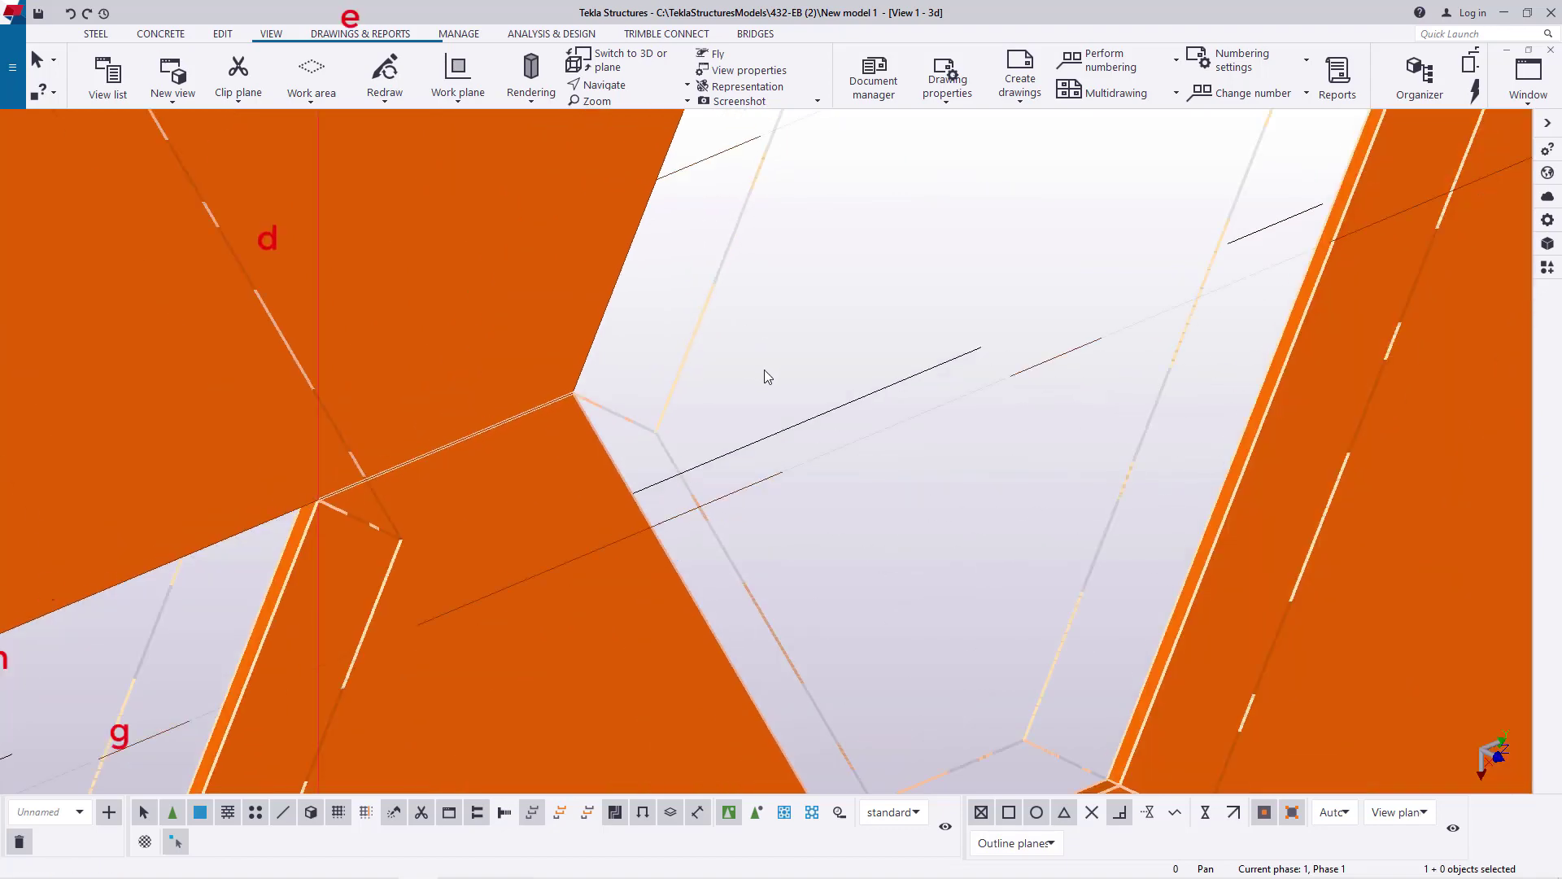
pyautogui.scroll(-8, 423, 570)
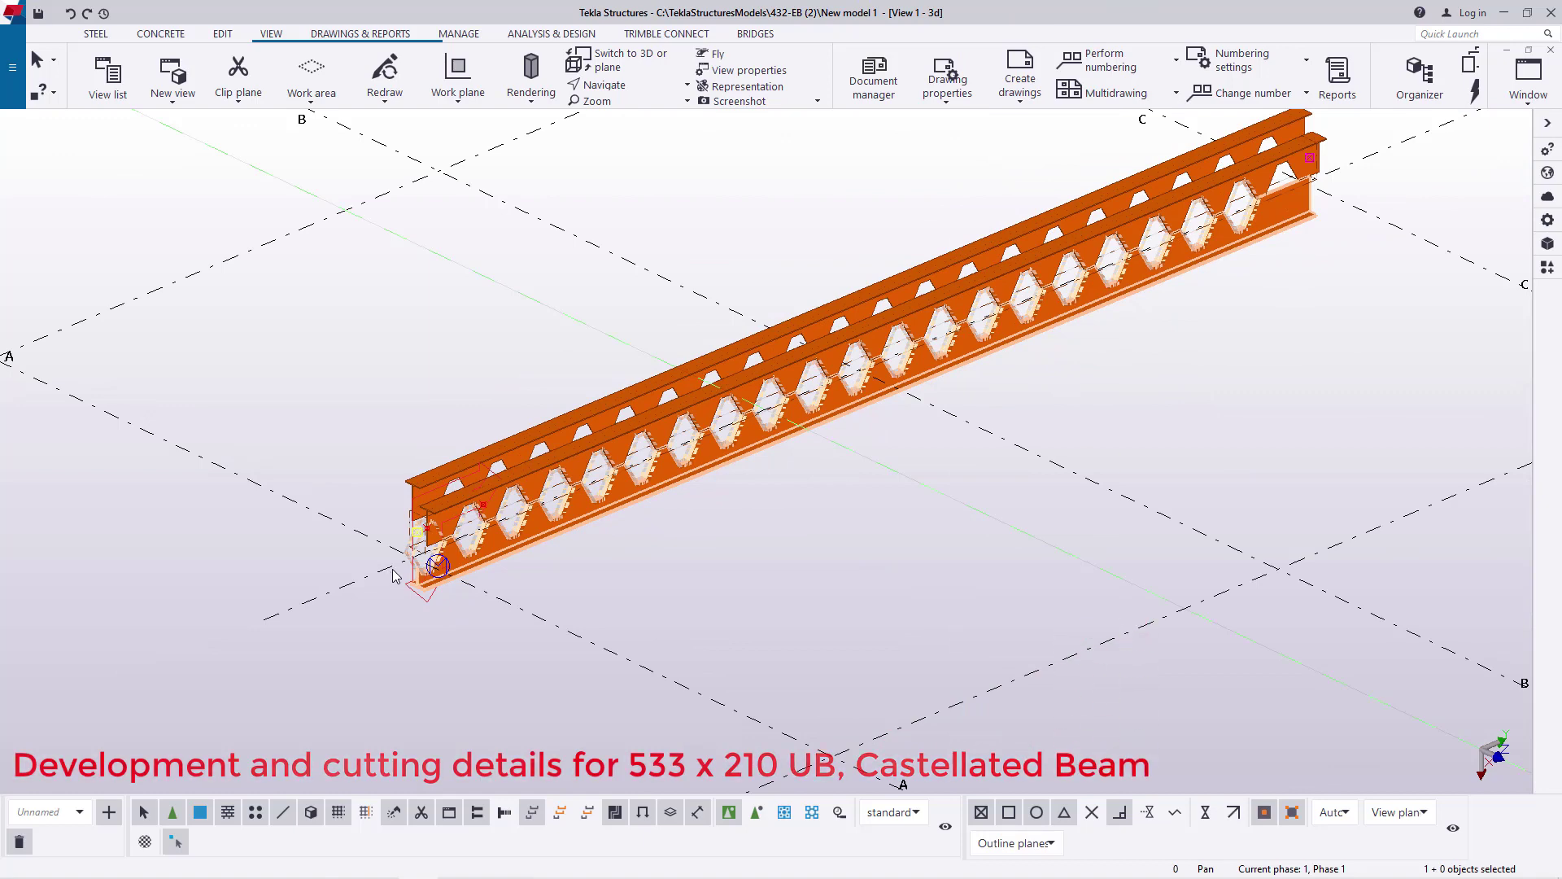
# - Undo the last change to the beam web
pyautogui.scroll(4, 392, 575)
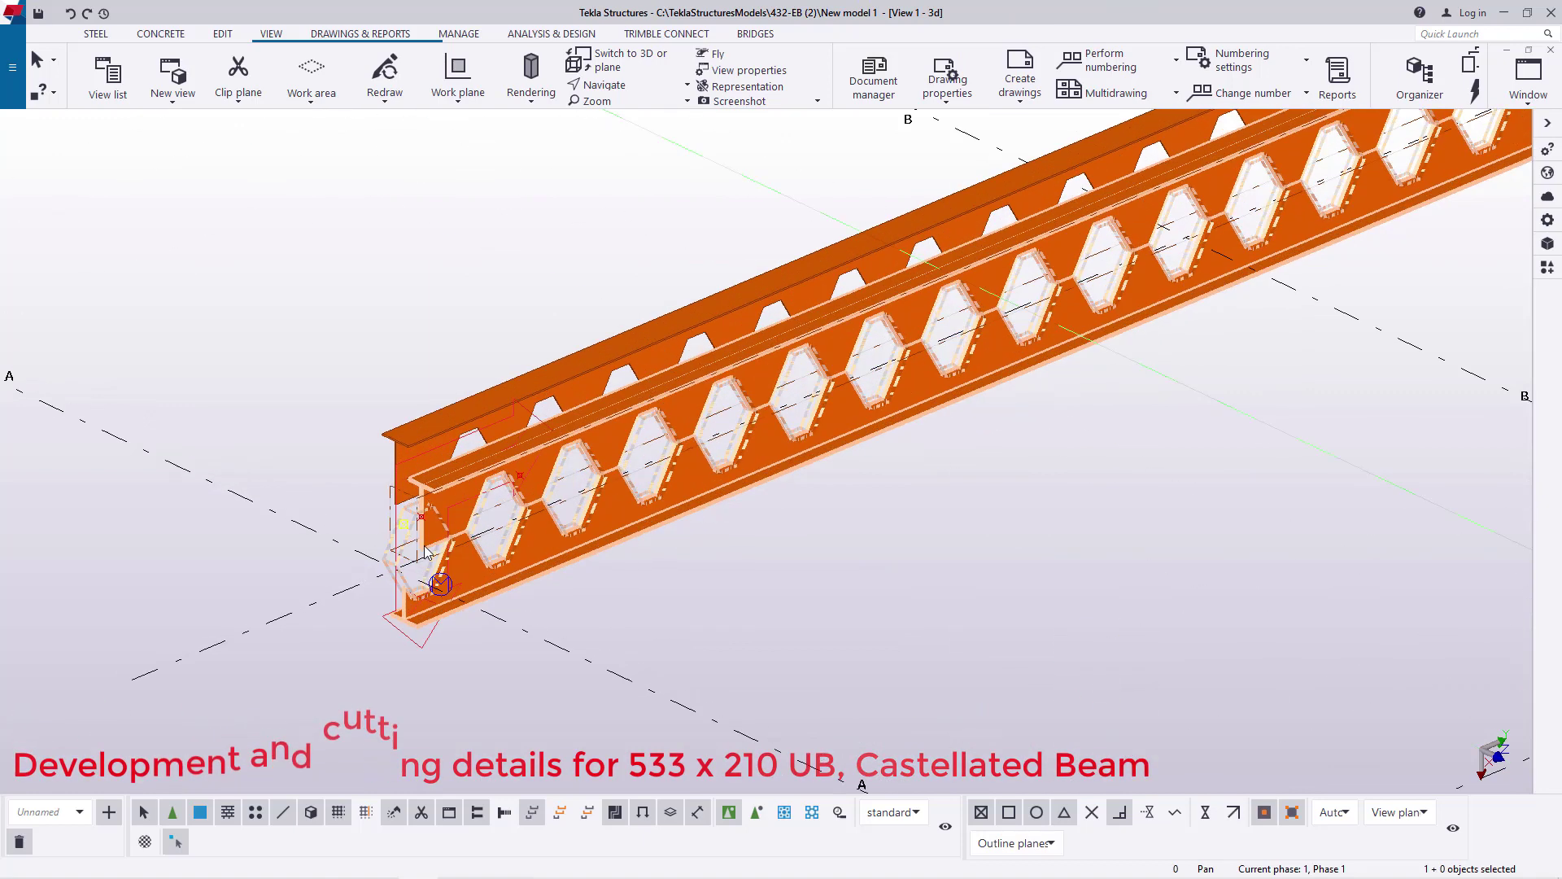
pyautogui.scroll(3, 413, 592)
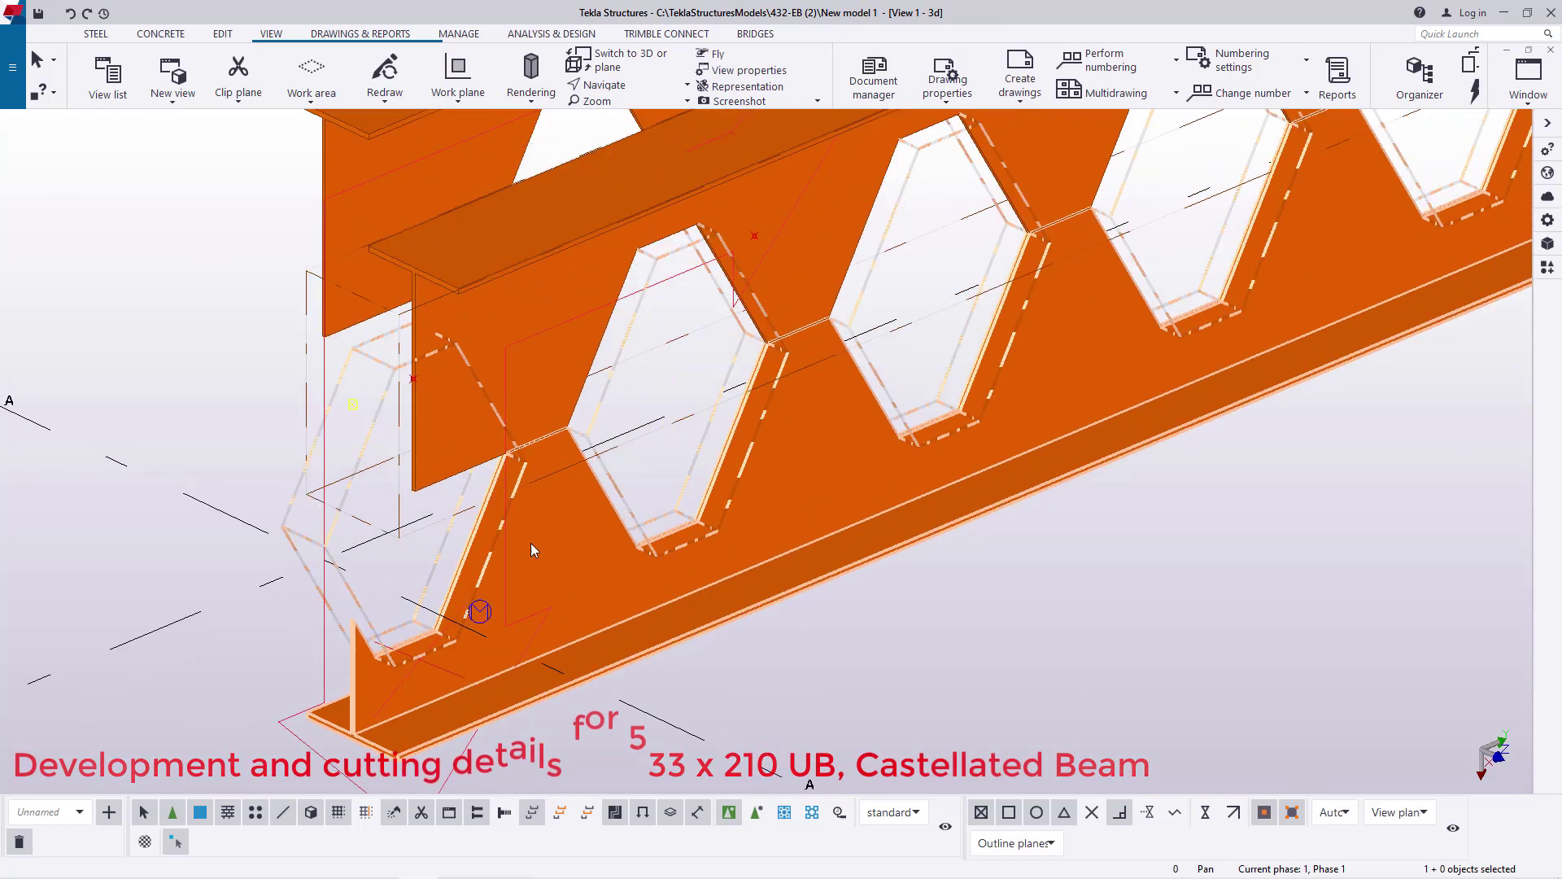
pyautogui.click(70, 14)
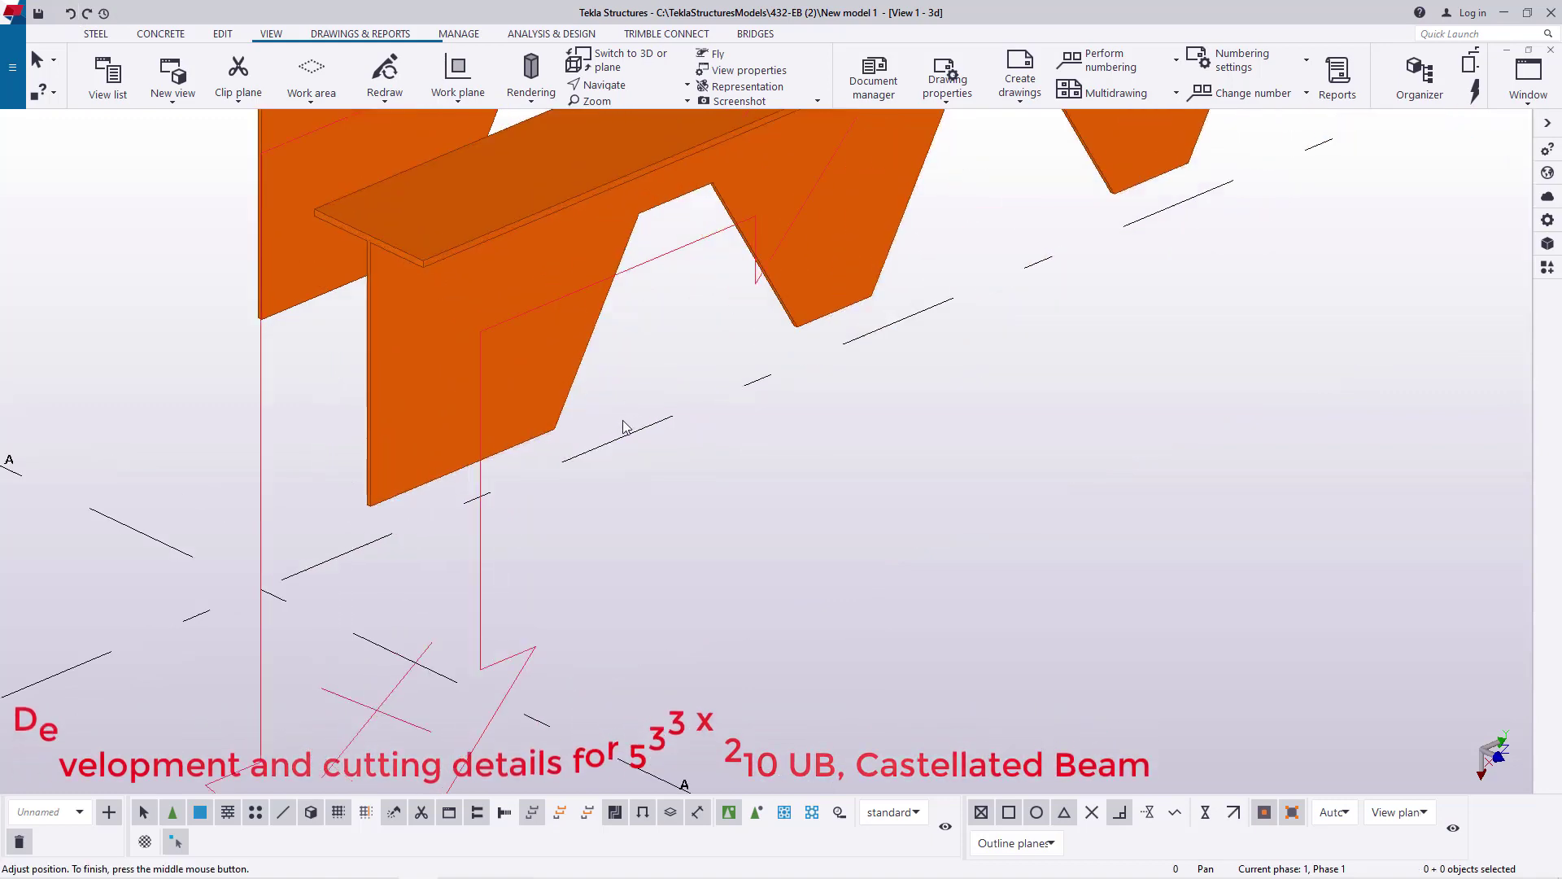
# - Select the upper cut half and start a Move special Rotate around a line
pyautogui.click(525, 368)
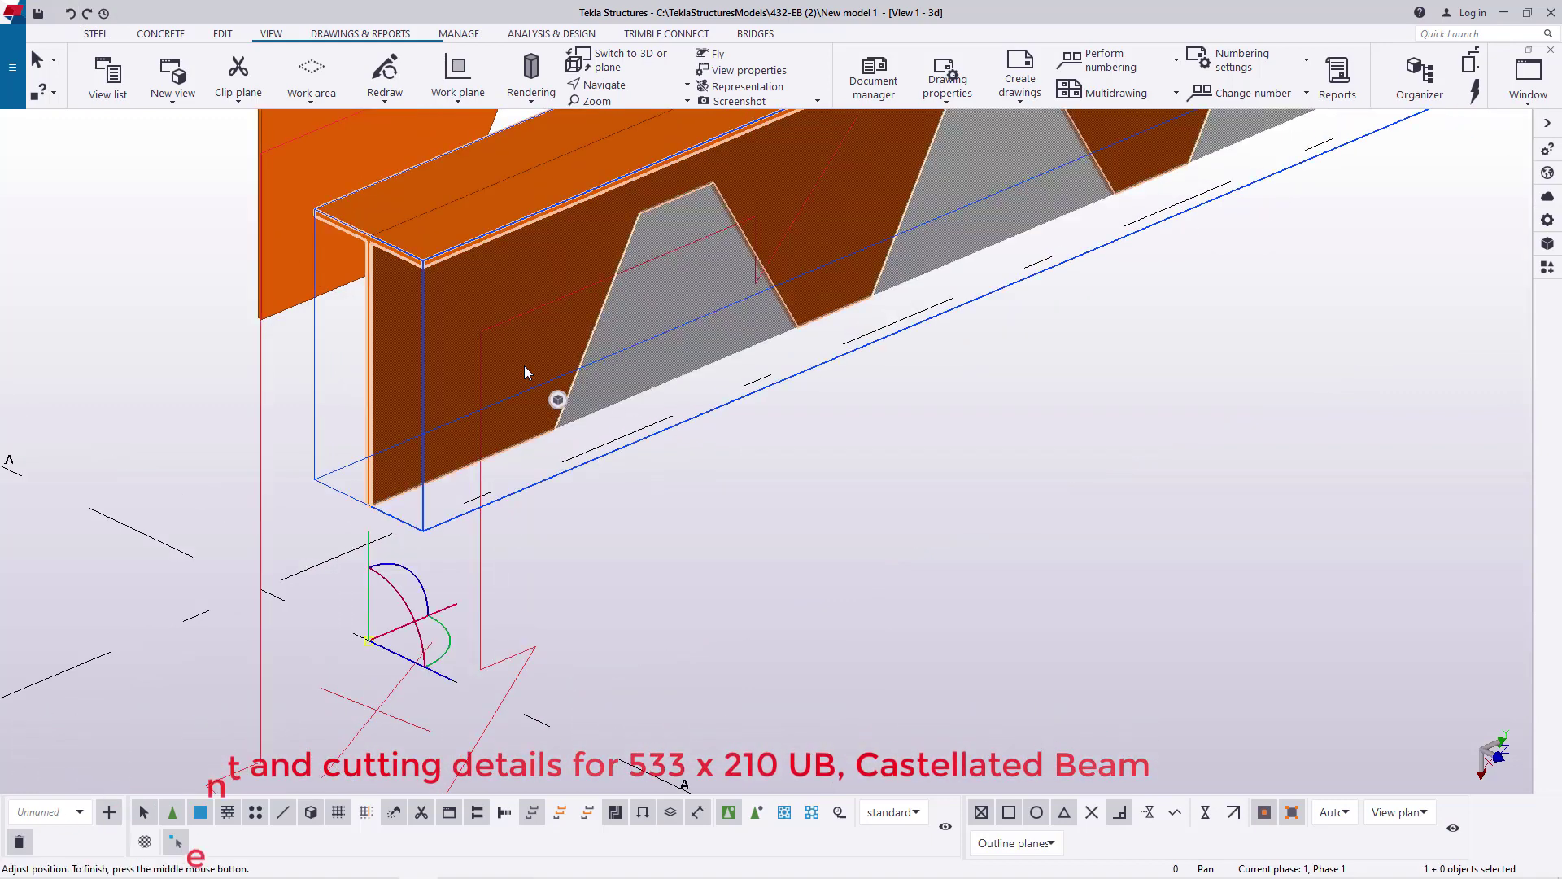
pyautogui.rightClick(867, 484)
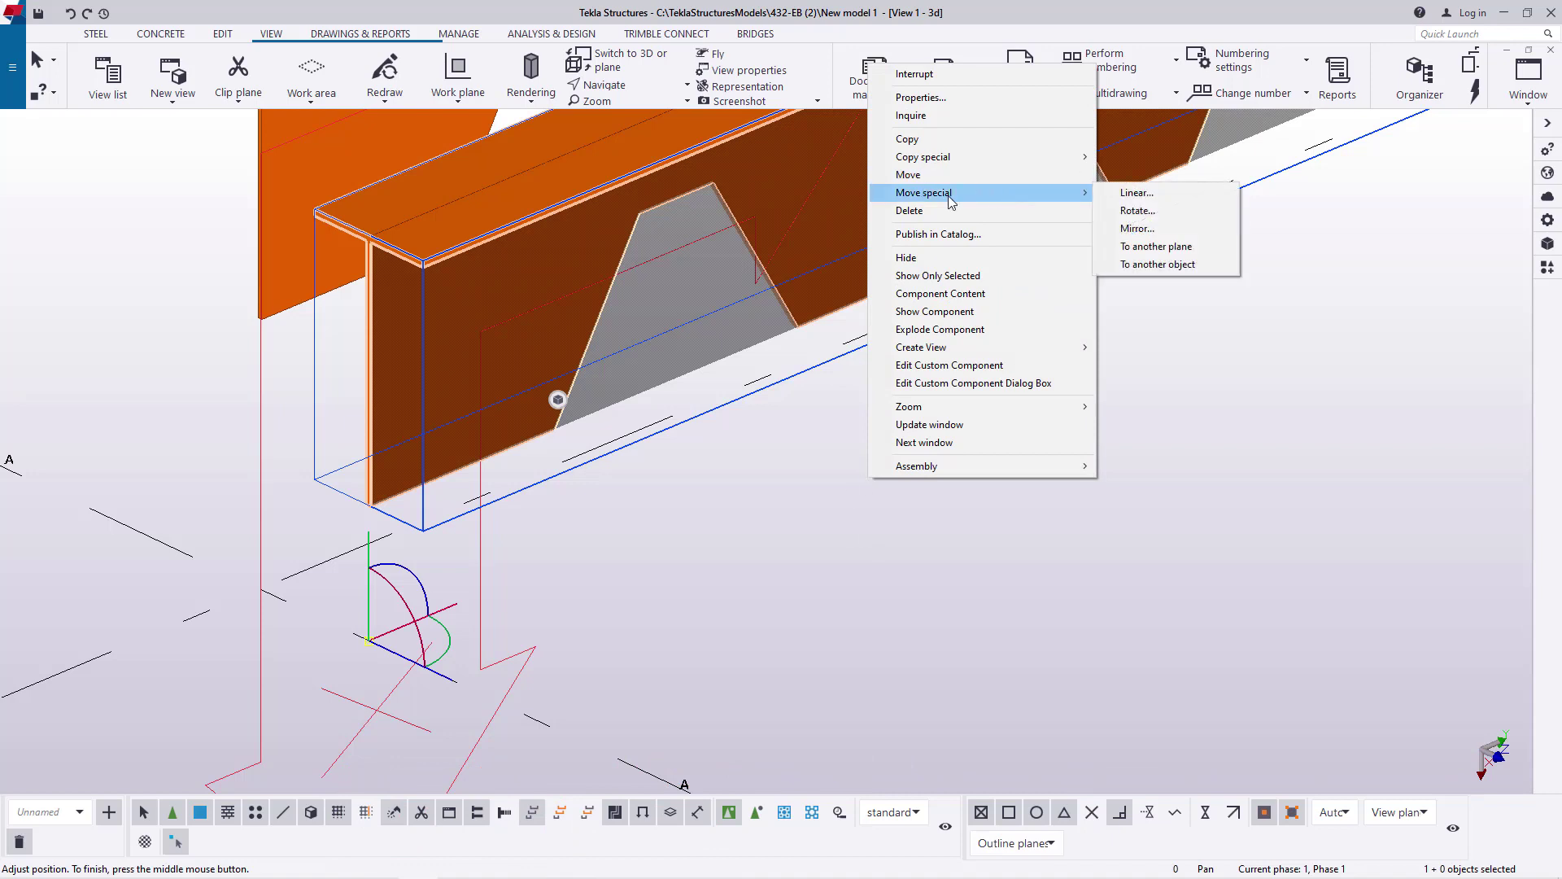
pyautogui.click(1126, 213)
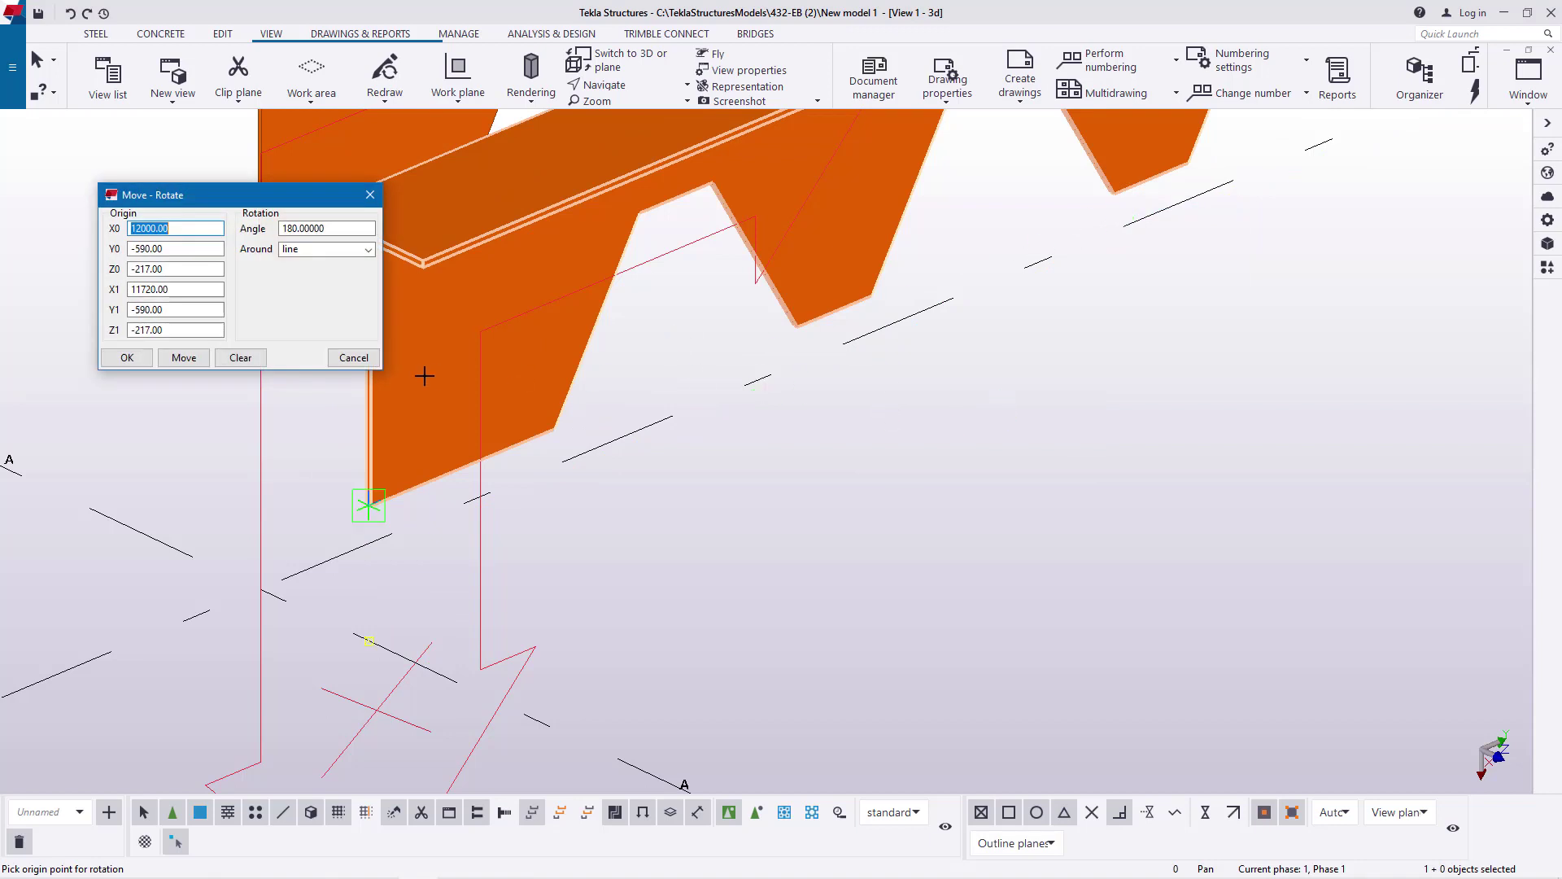
pyautogui.scroll(5, 424, 375)
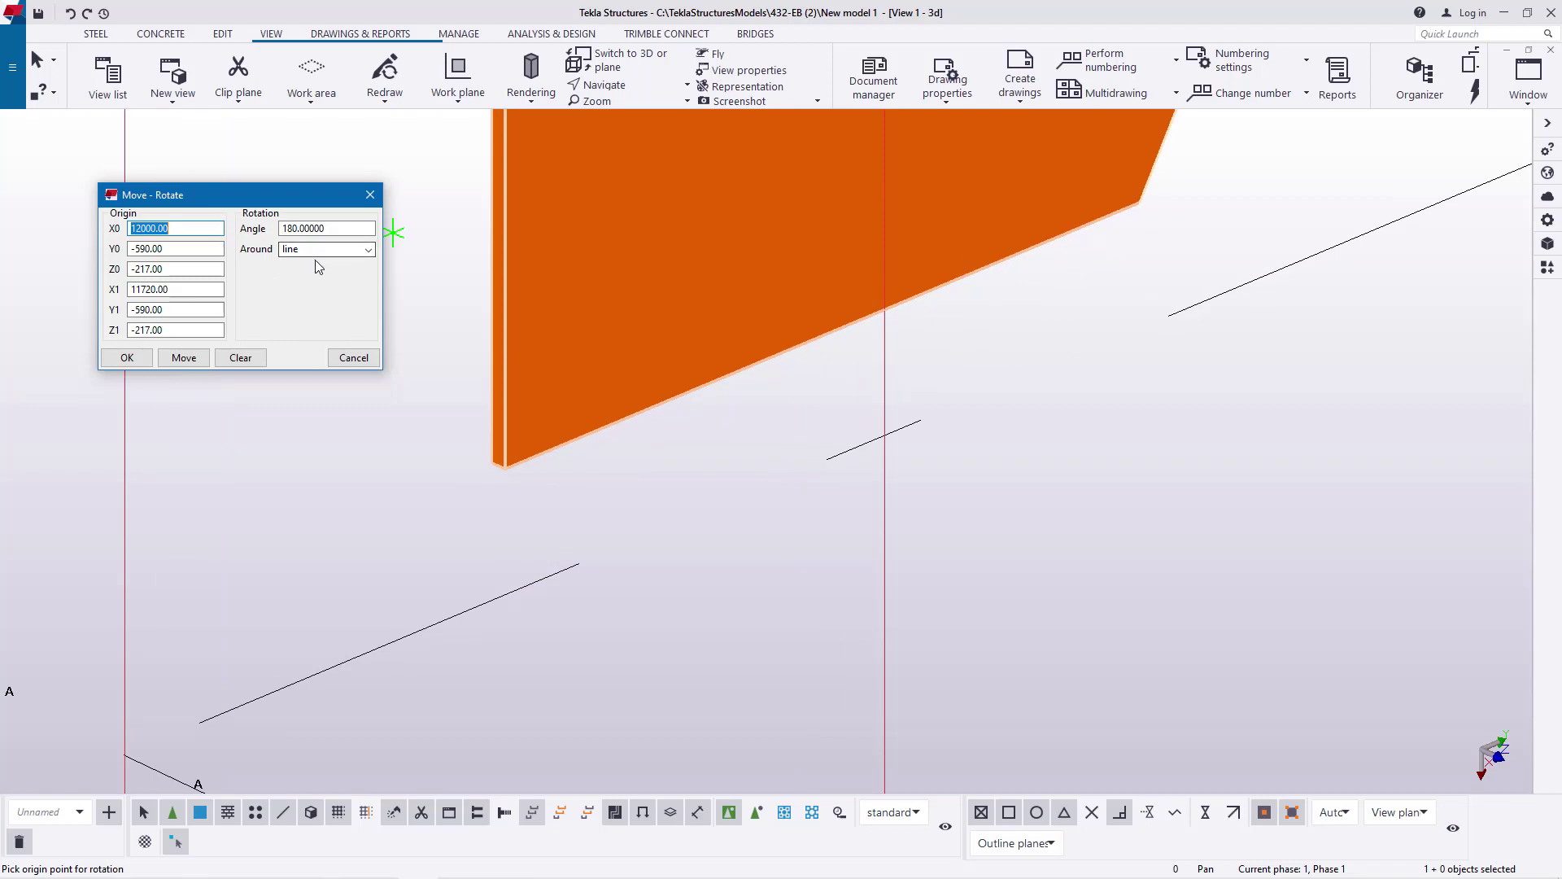
pyautogui.click(368, 250)
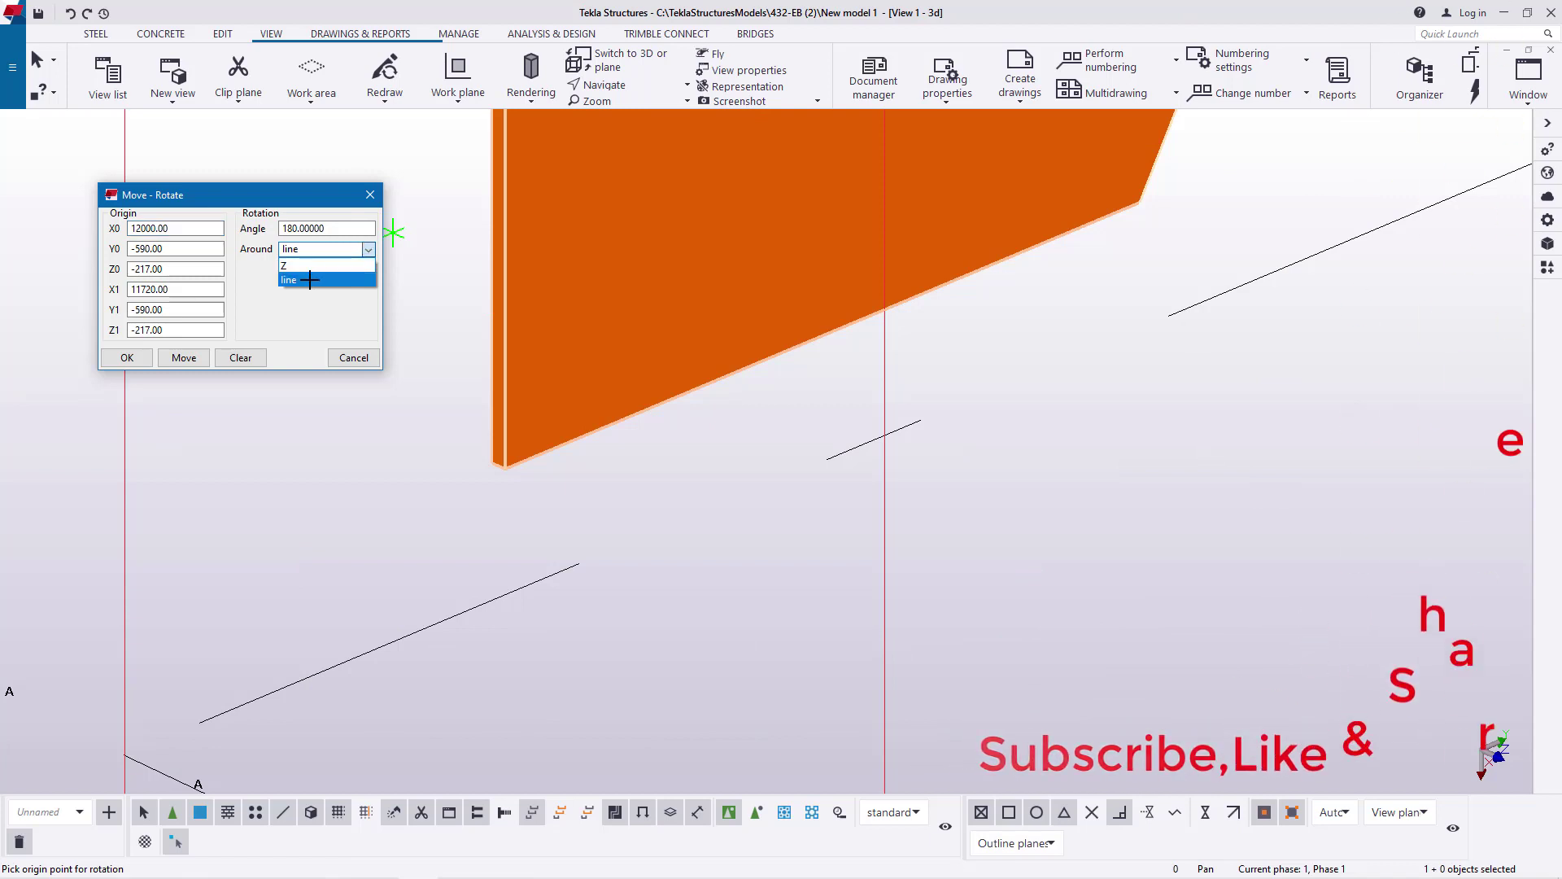
pyautogui.click(632, 441)
pyautogui.scroll(-1, 633, 441)
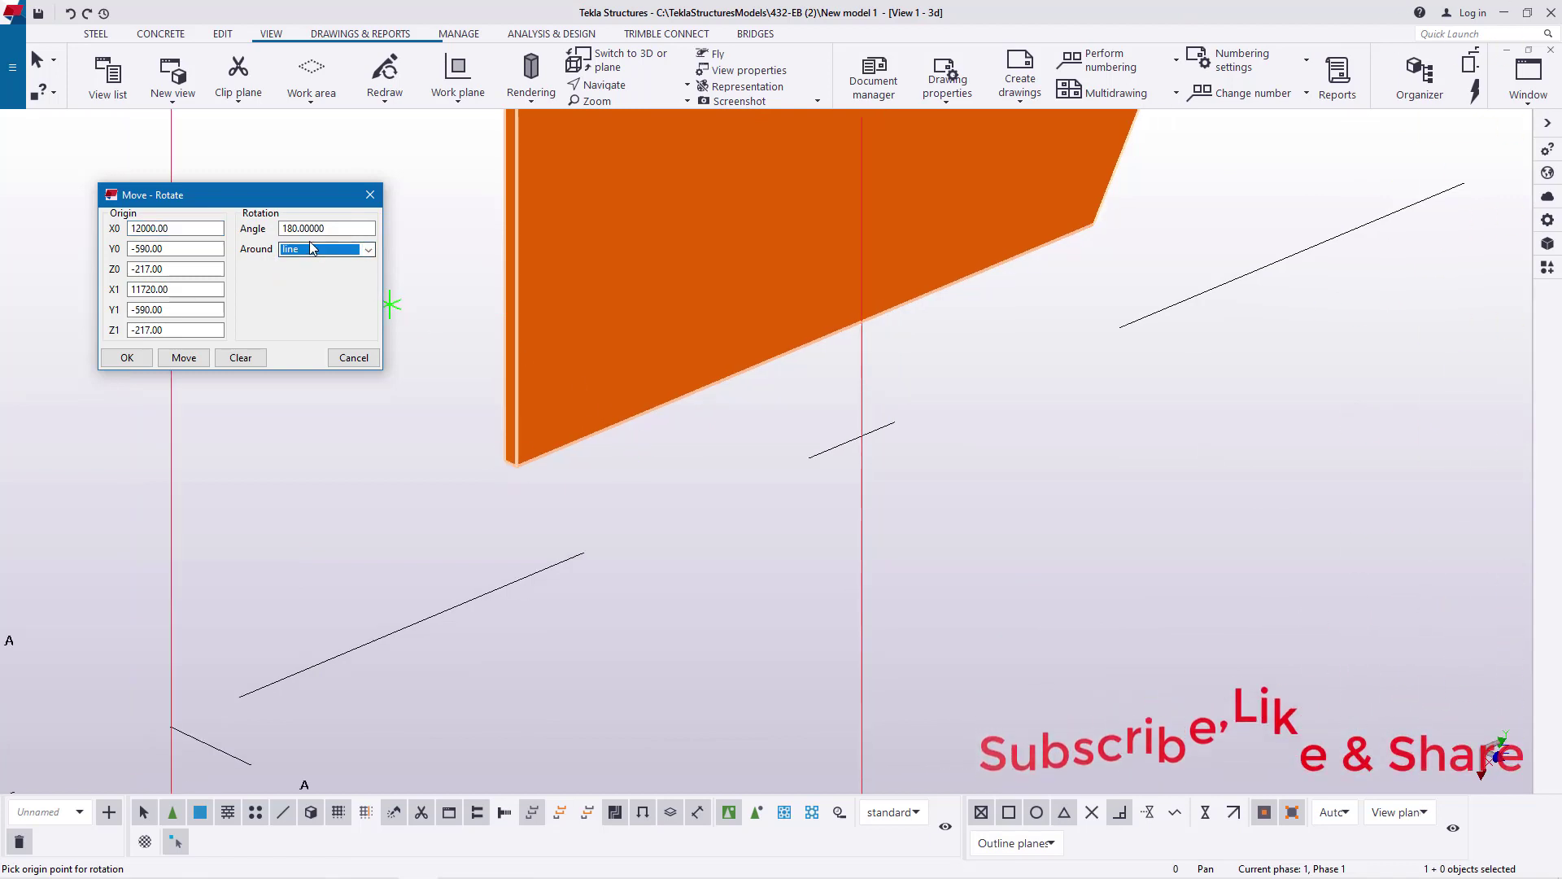
pyautogui.scroll(3, 547, 464)
pyautogui.scroll(3, 546, 464)
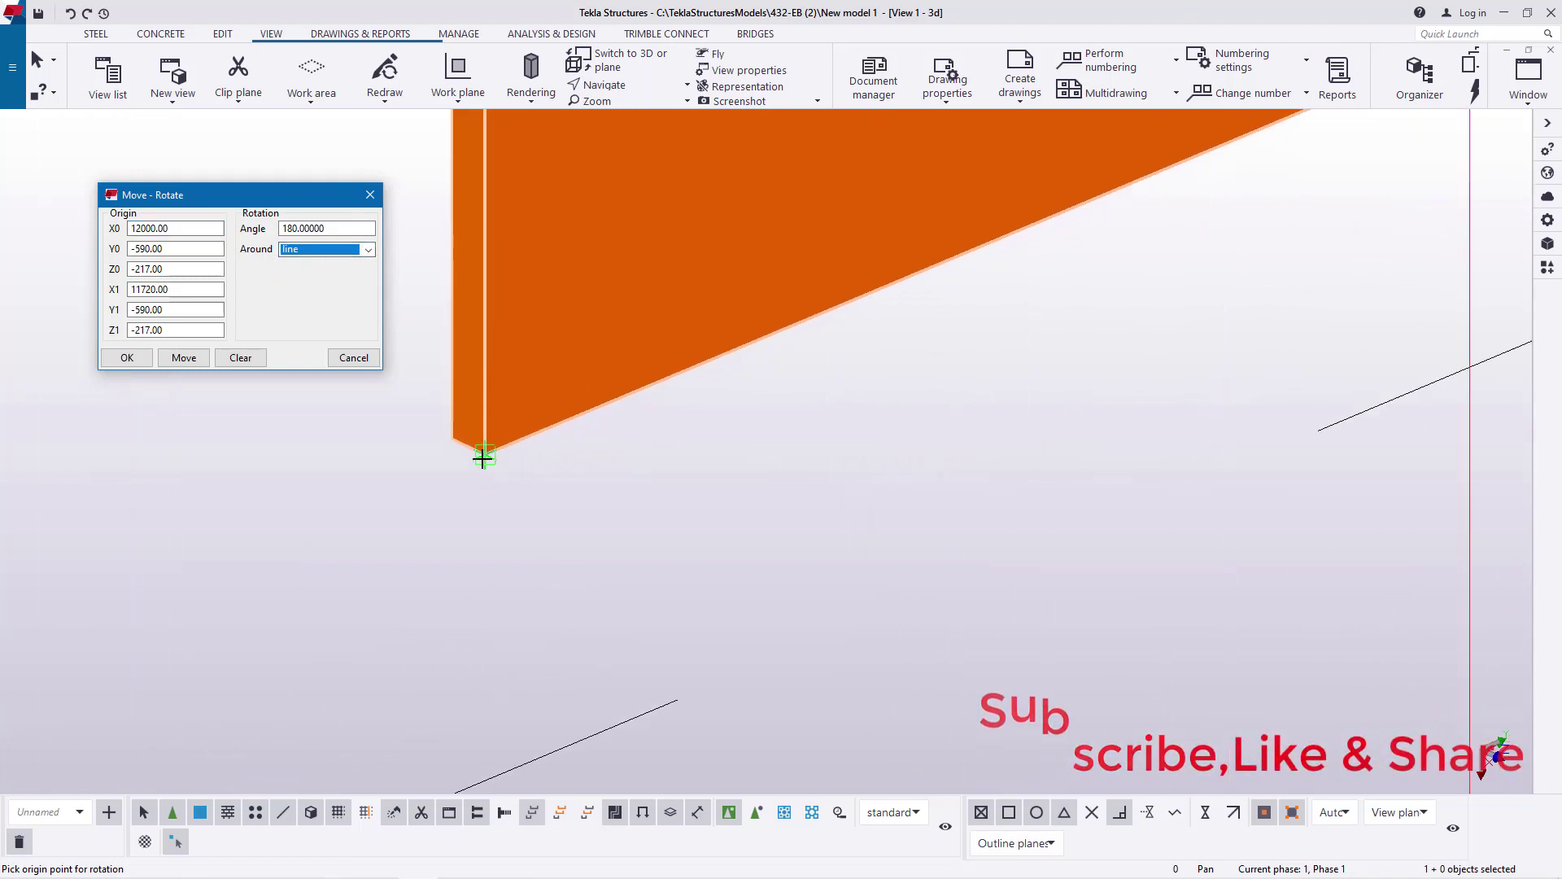
# - Rotate the half 180° about the line through its two plate corners, then interrupt the command
pyautogui.click(483, 475)
pyautogui.scroll(-3, 483, 596)
pyautogui.scroll(3, 1127, 273)
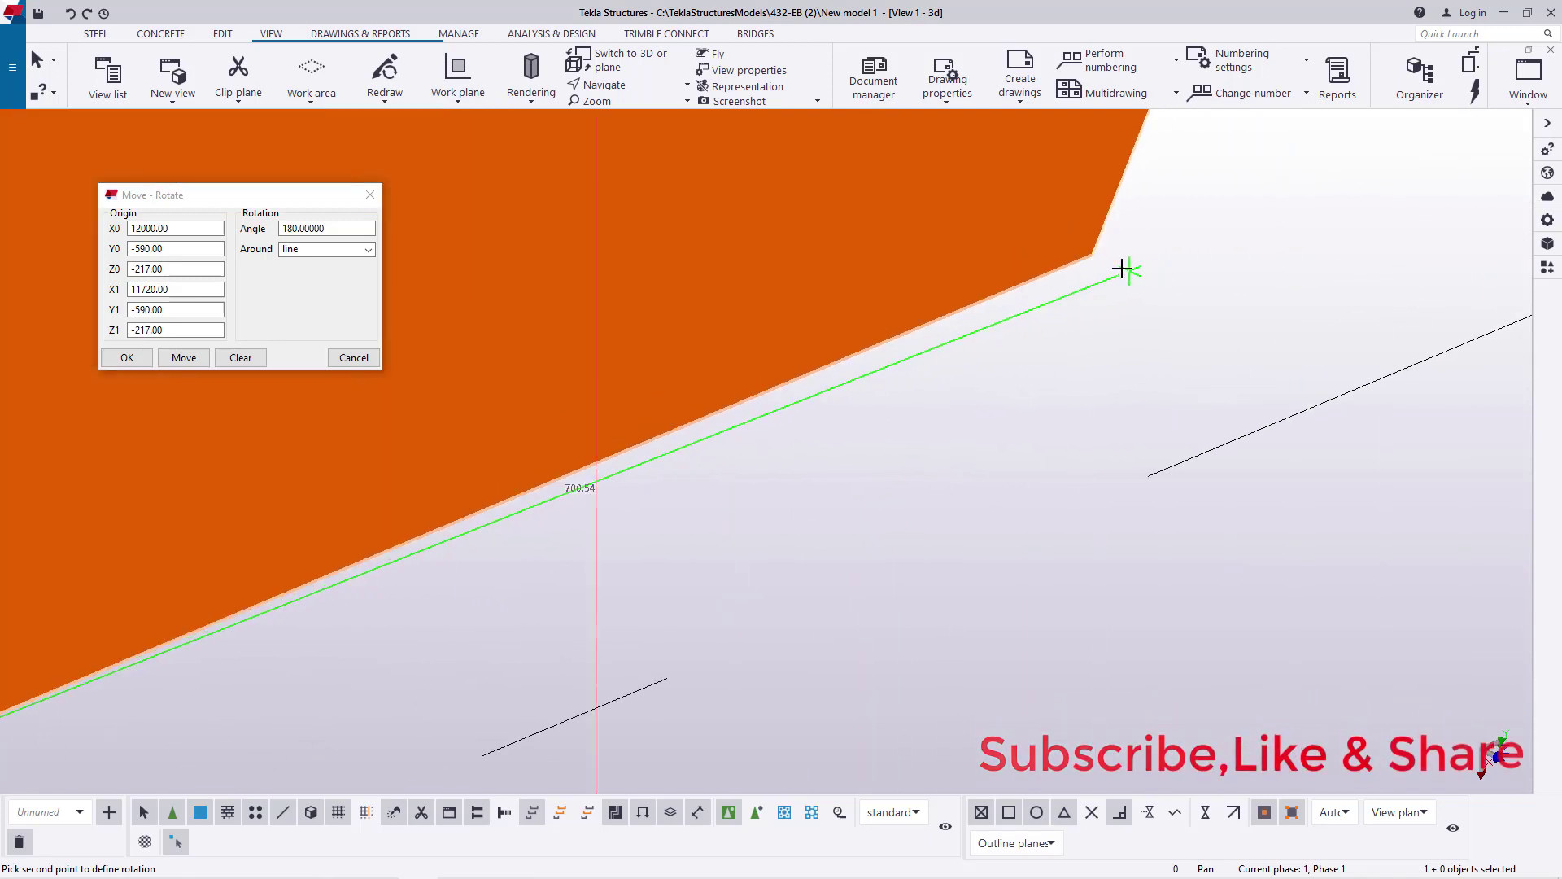
pyautogui.click(1093, 256)
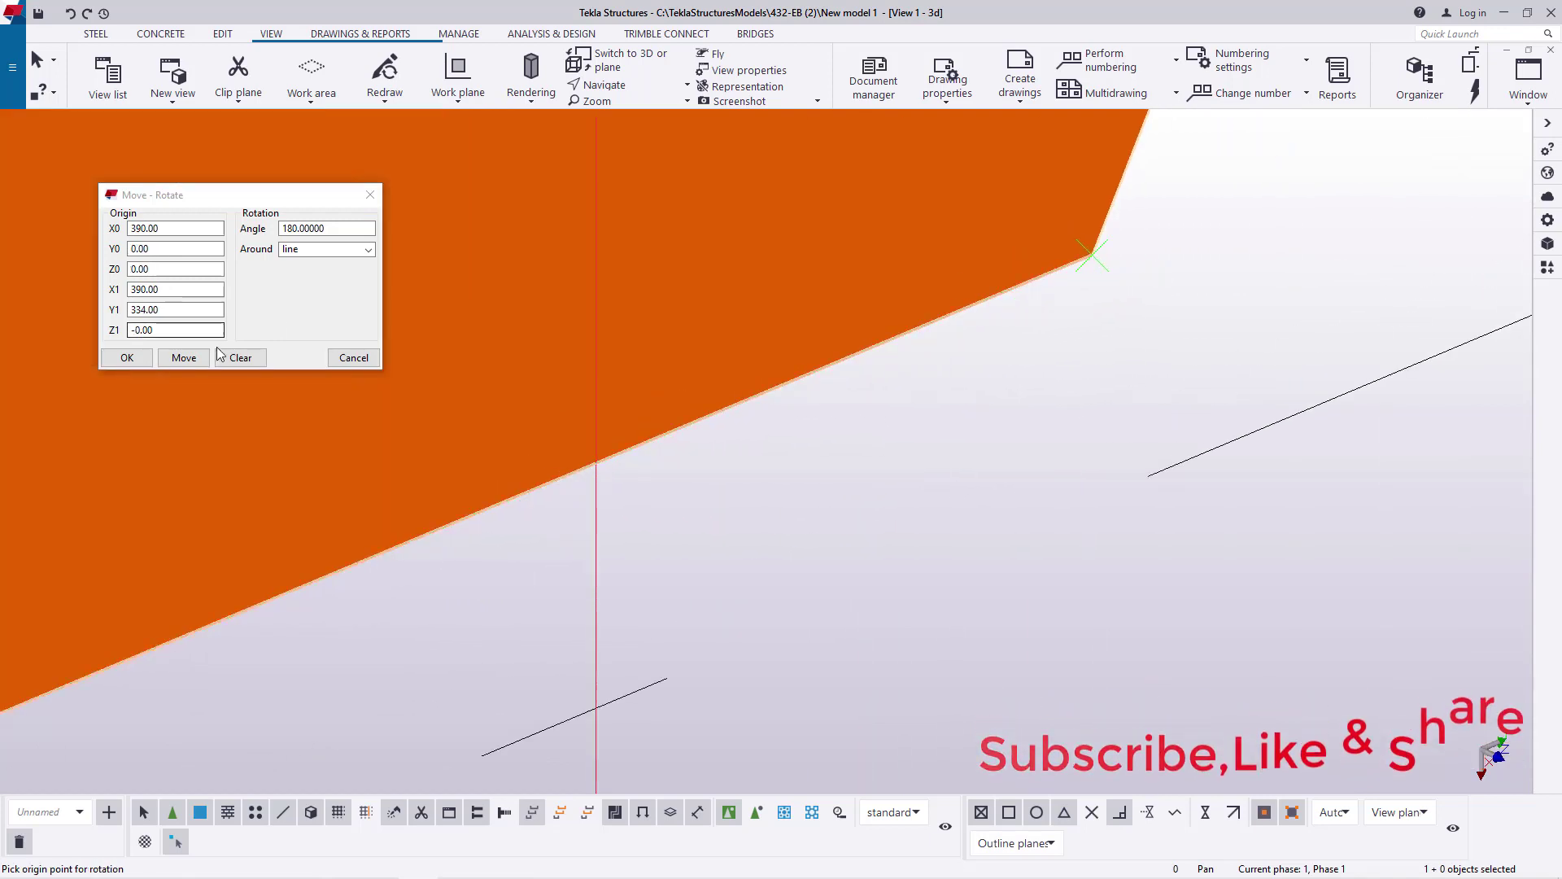
pyautogui.click(185, 360)
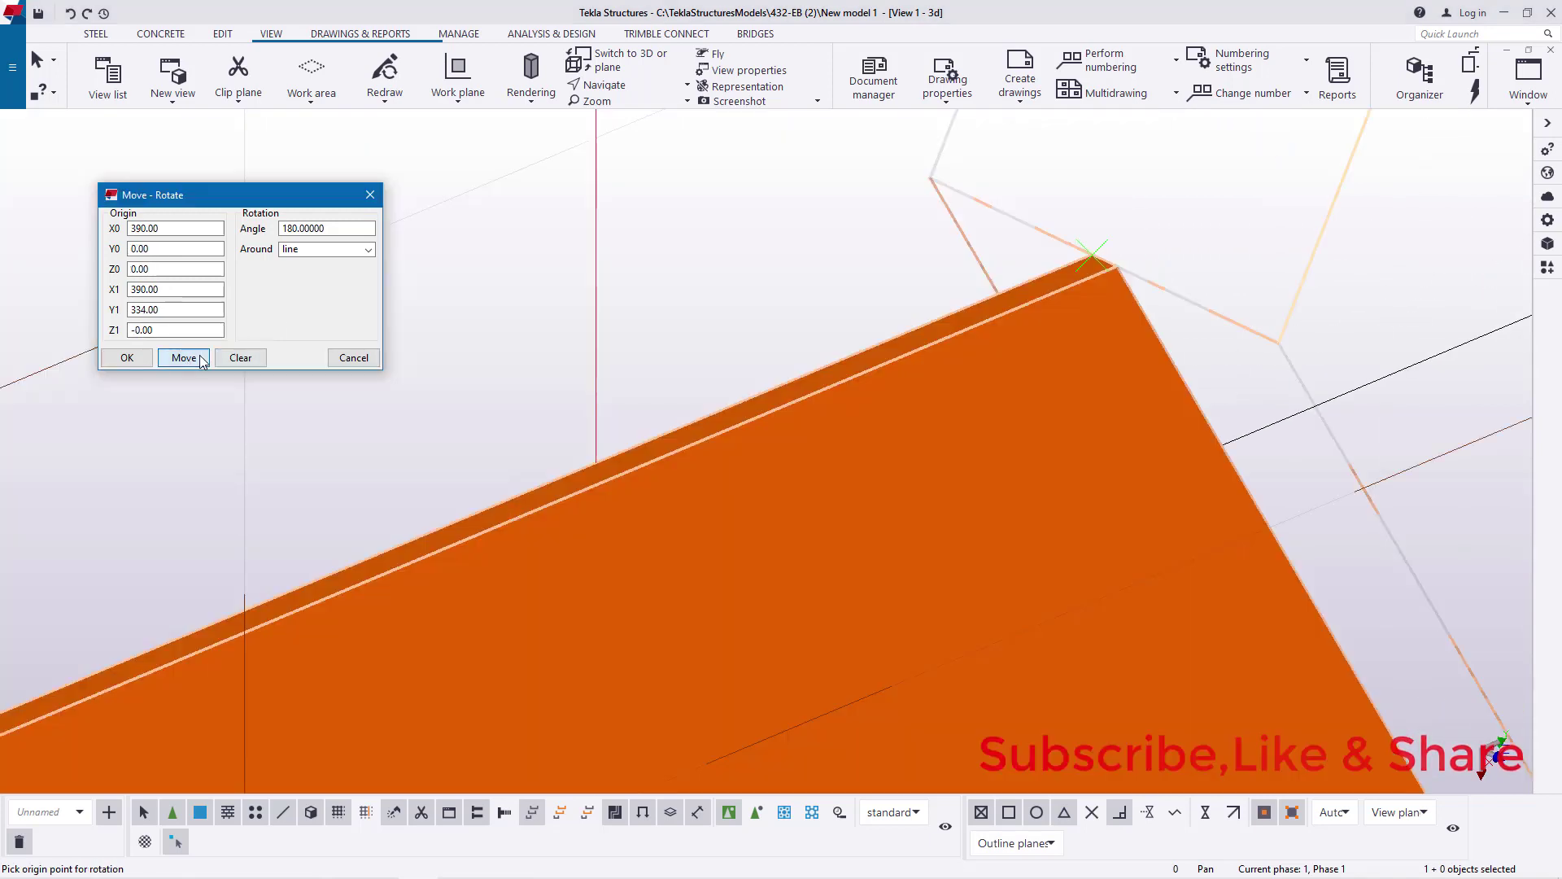
pyautogui.click(127, 358)
pyautogui.rightClick(621, 217)
pyautogui.click(639, 221)
pyautogui.scroll(-3, 725, 317)
# - Move the flipped half from its plate corner onto the matching corner of the lower half
pyautogui.scroll(-5, 726, 316)
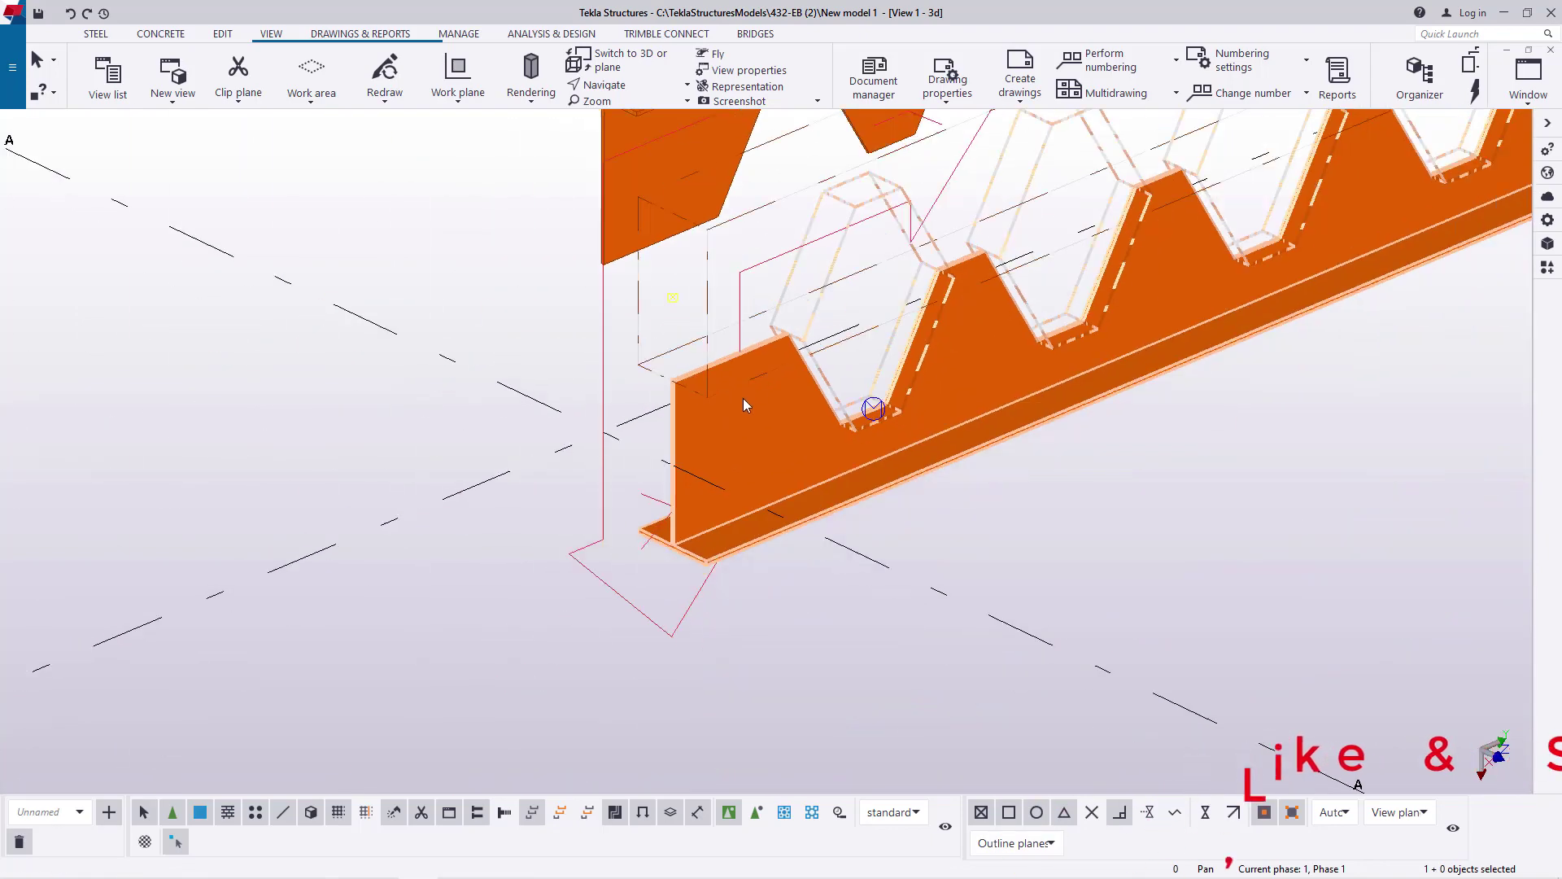
pyautogui.scroll(5, 729, 381)
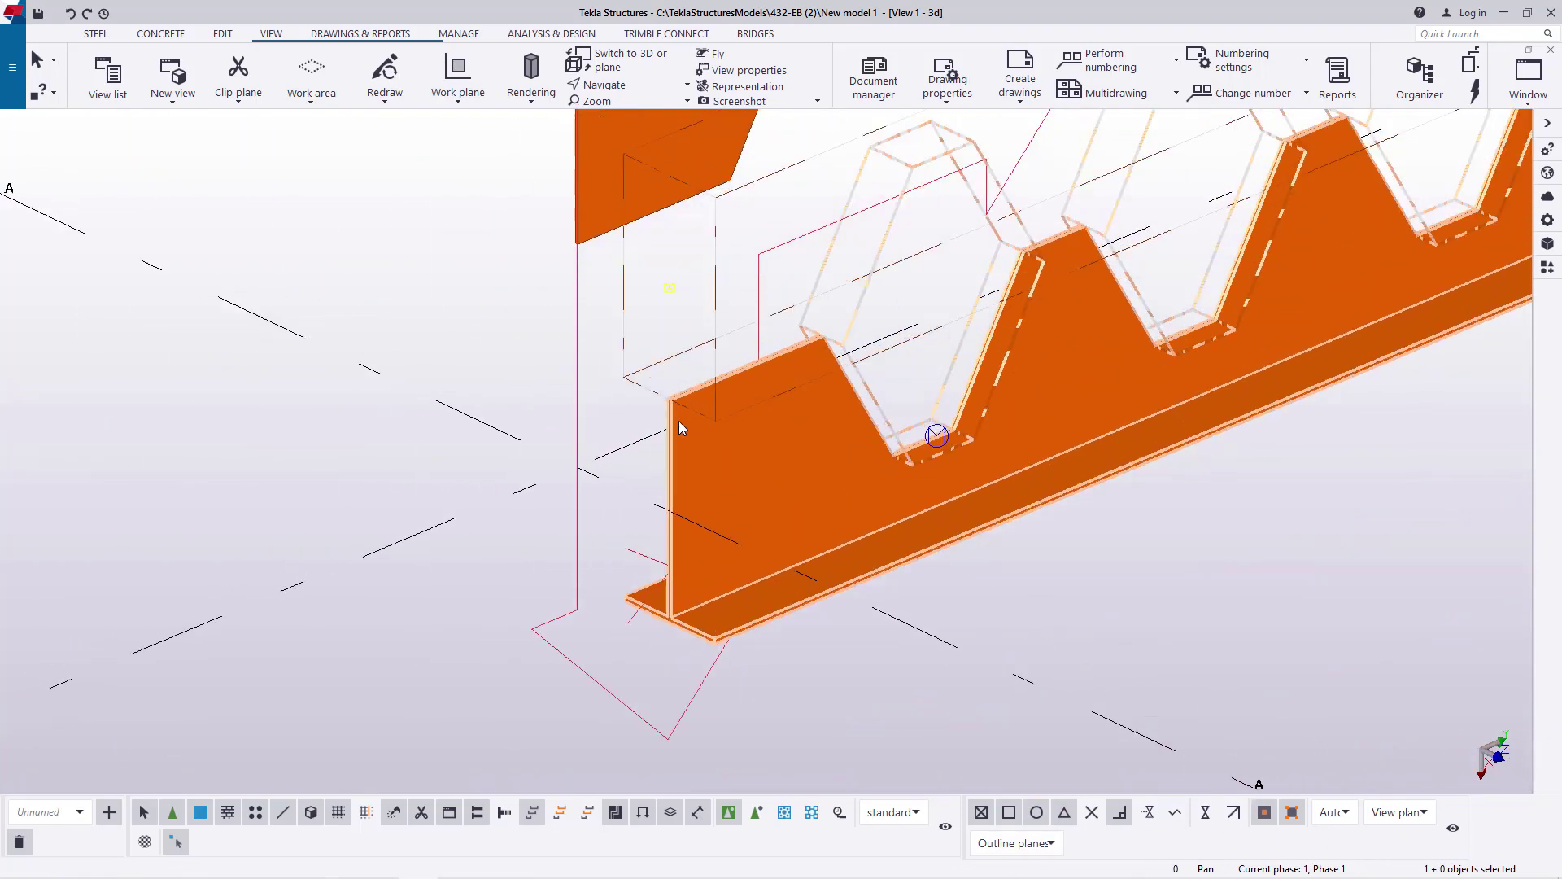
pyautogui.rightClick(758, 472)
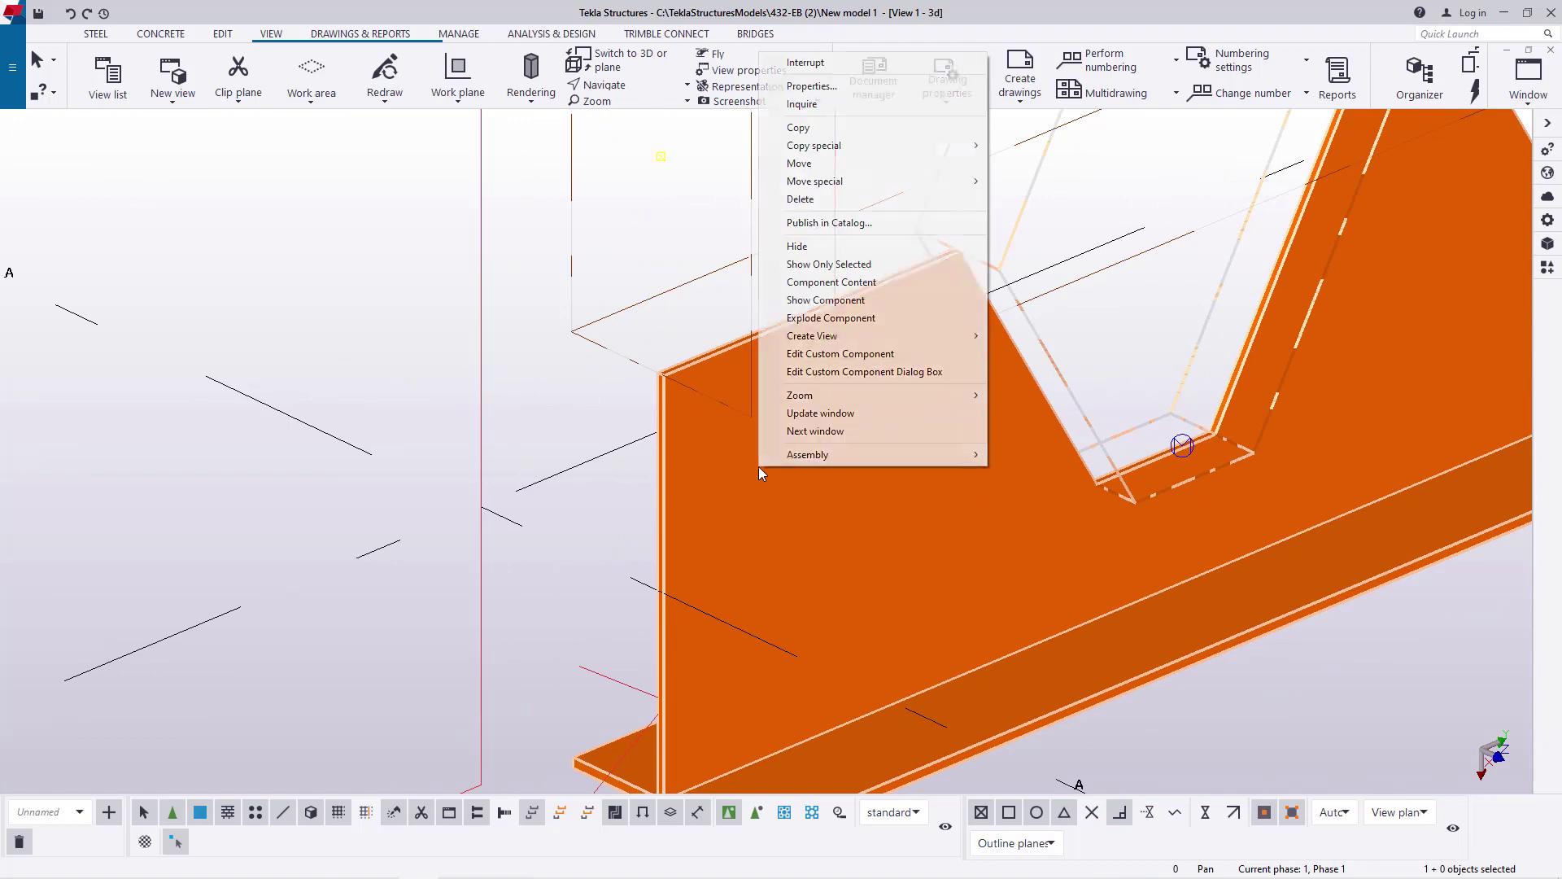
pyautogui.click(805, 164)
pyautogui.scroll(2, 659, 390)
pyautogui.scroll(3, 672, 381)
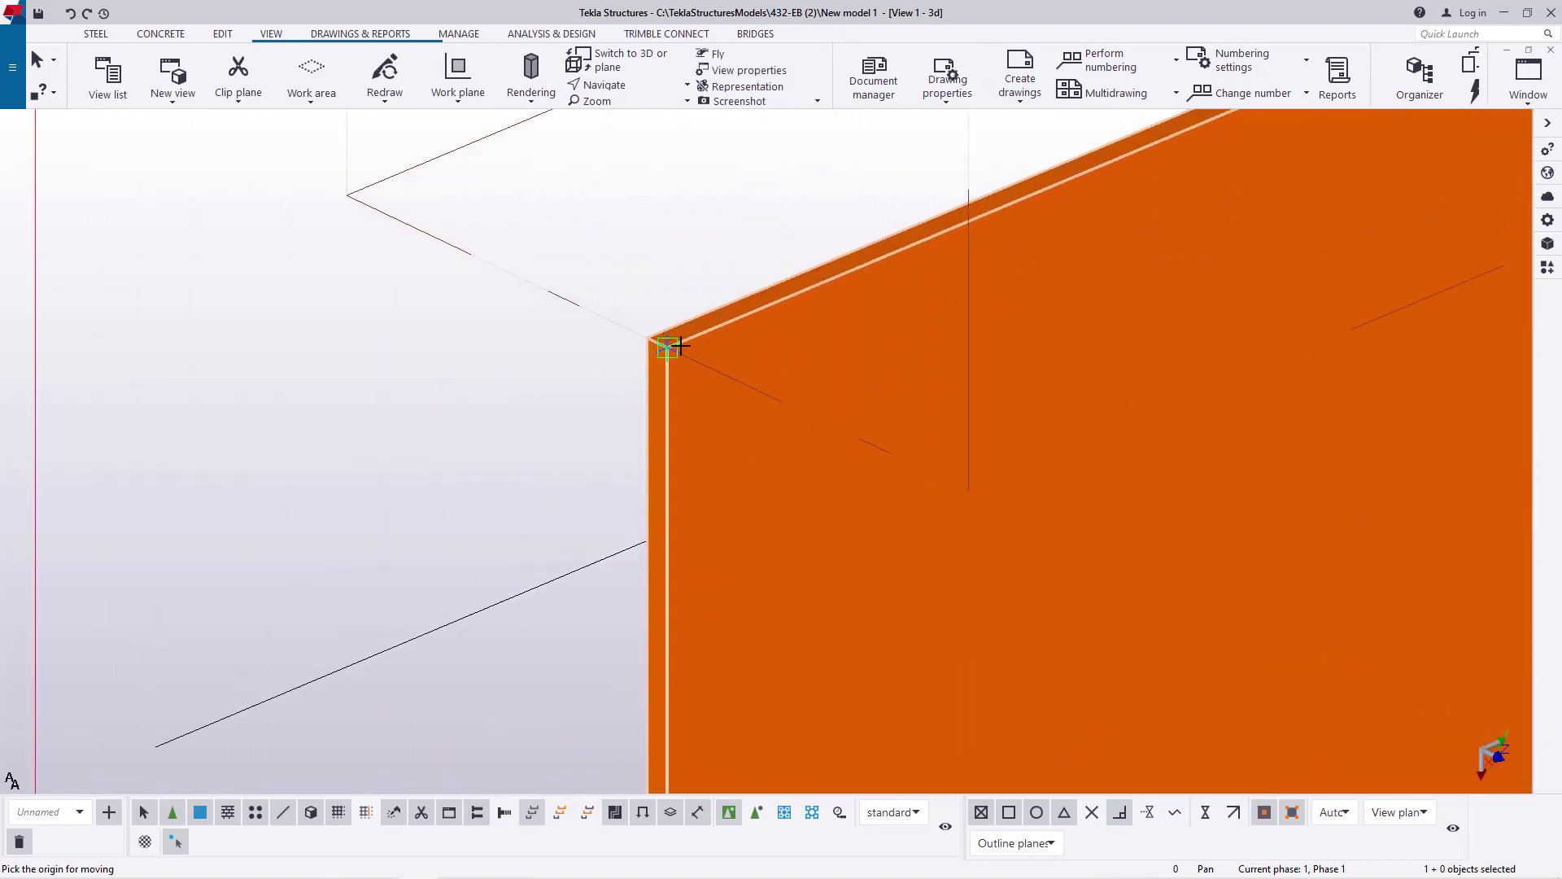
pyautogui.click(658, 348)
pyautogui.scroll(-6, 812, 523)
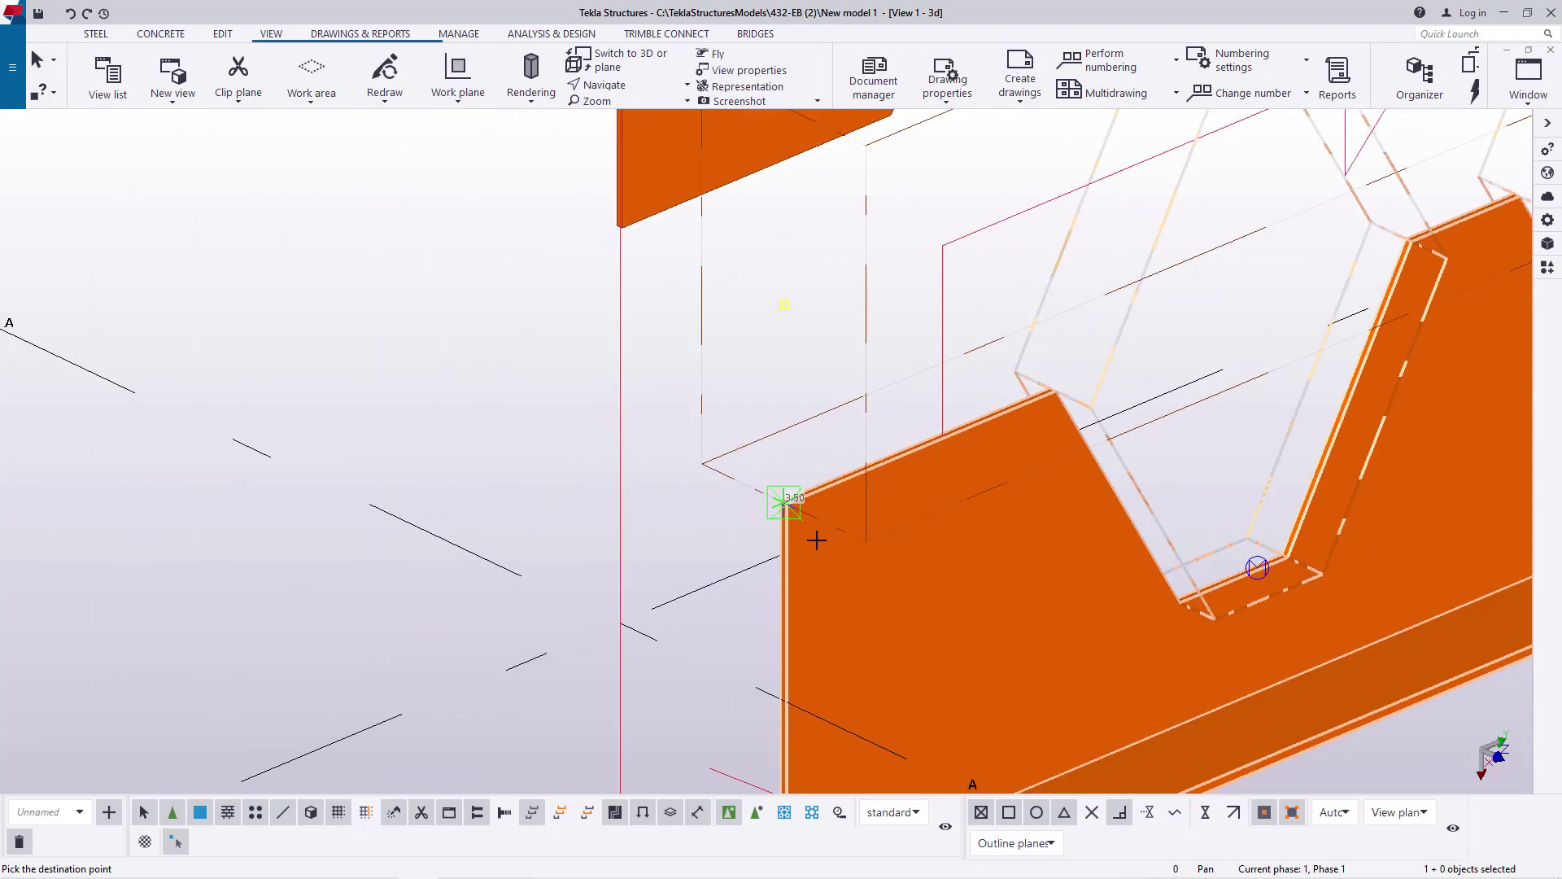
pyautogui.scroll(3, 684, 386)
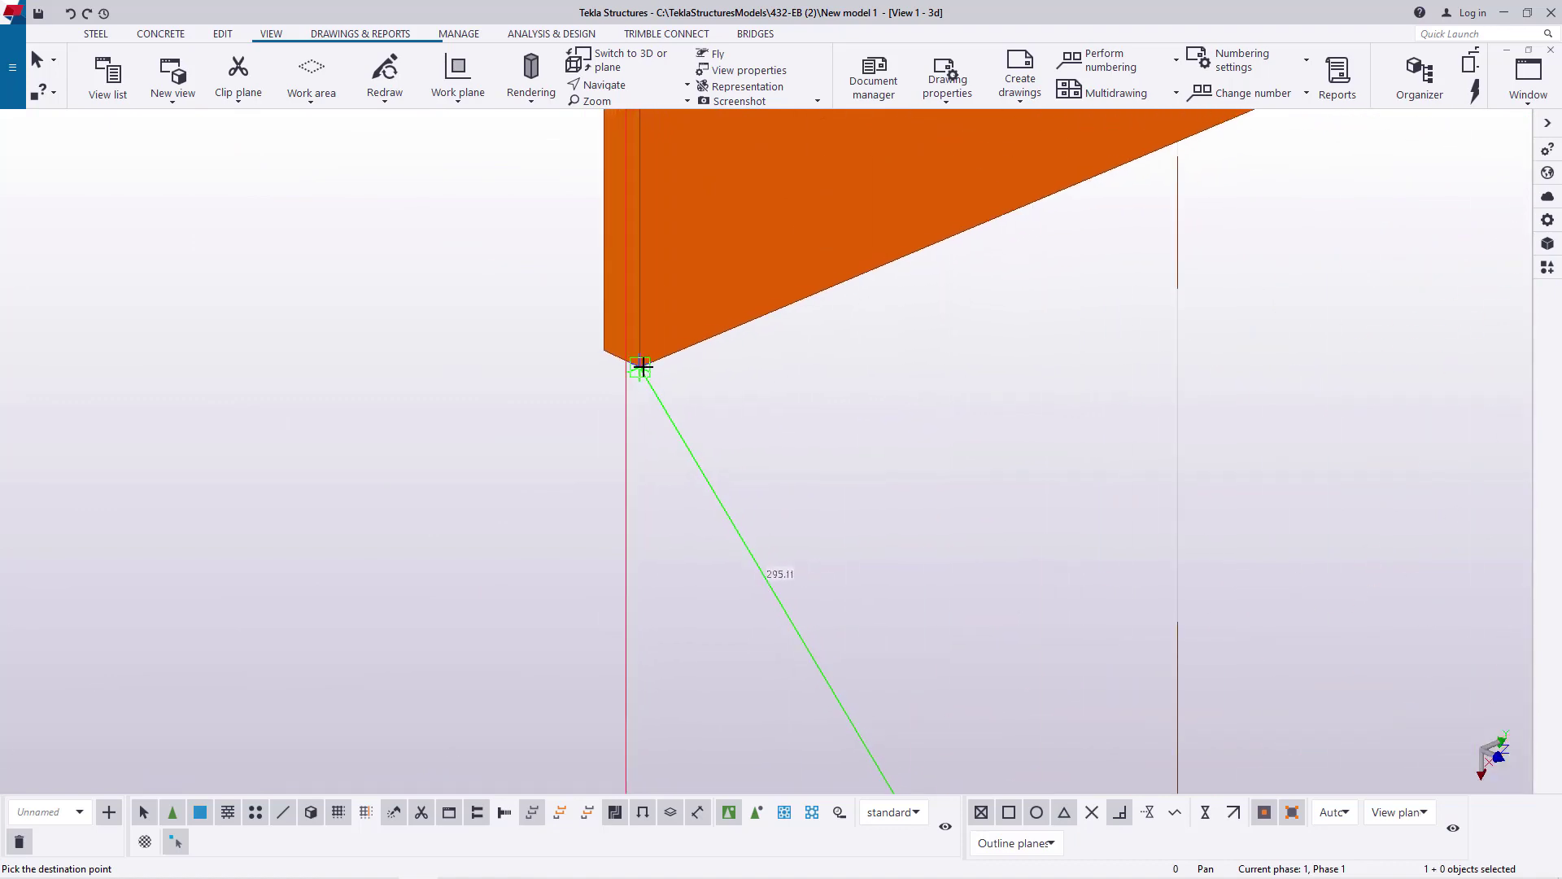
pyautogui.scroll(3, 655, 387)
pyautogui.rightClick(358, 333)
pyautogui.click(453, 427)
pyautogui.scroll(-6, 540, 512)
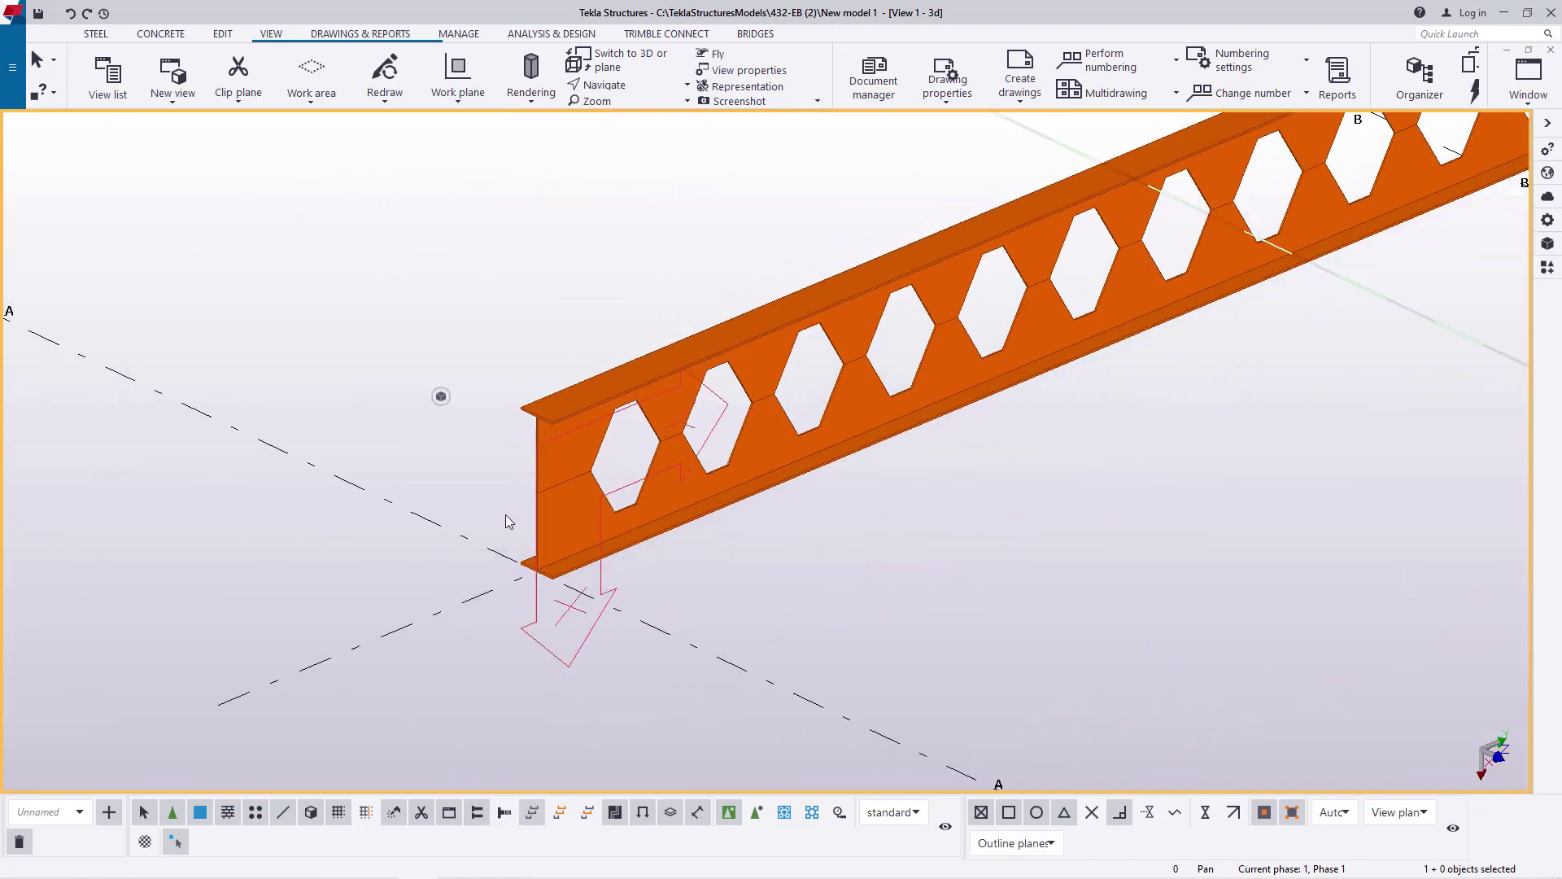
pyautogui.scroll(-3, 606, 469)
pyautogui.scroll(6, 1020, 249)
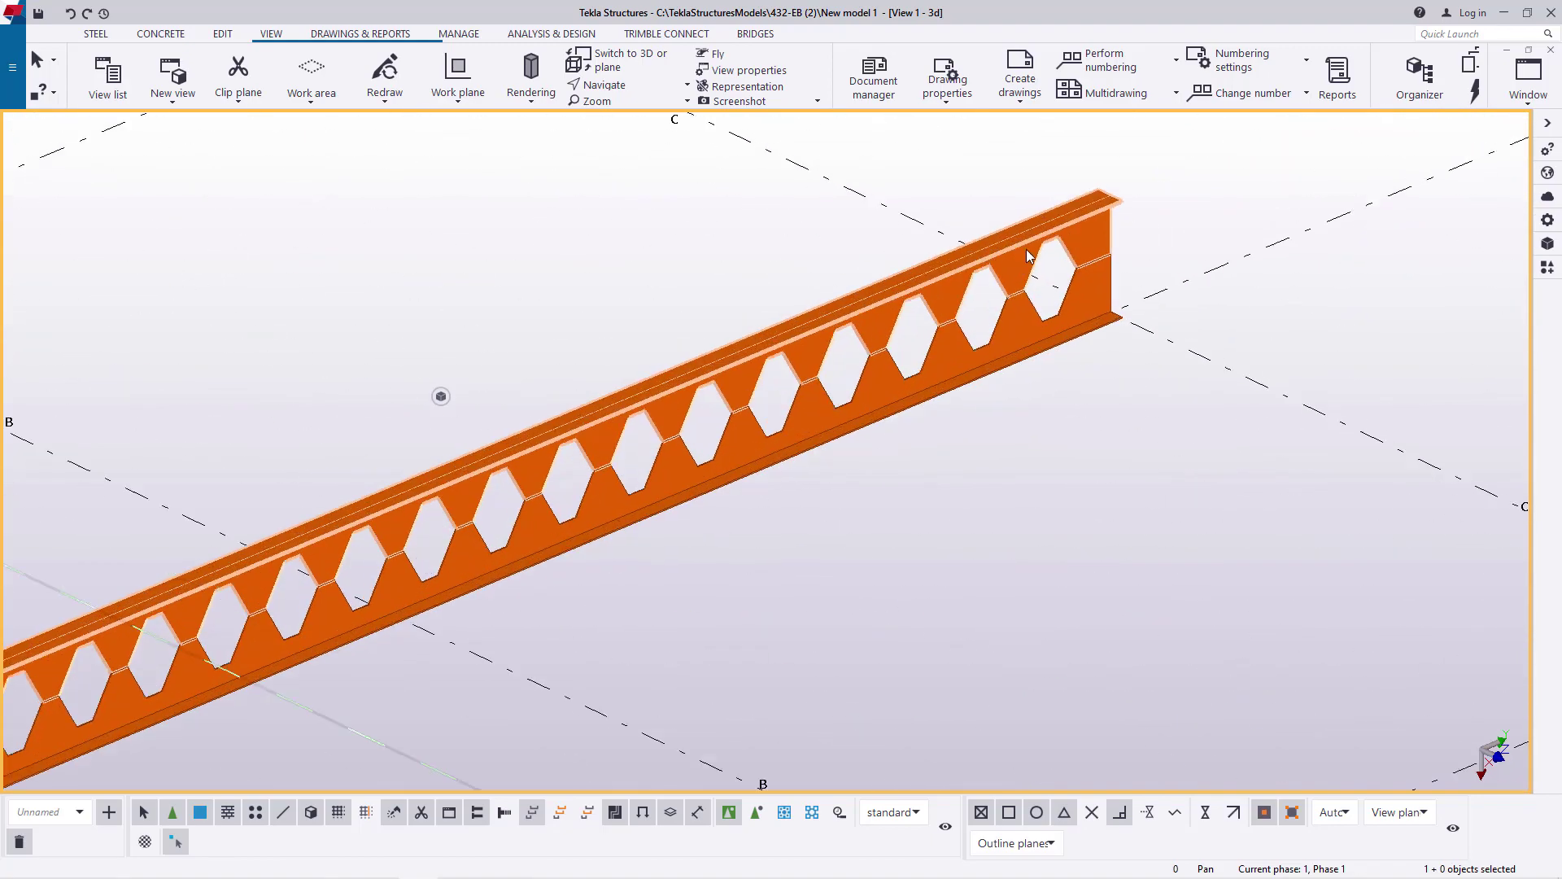
pyautogui.scroll(4, 1116, 265)
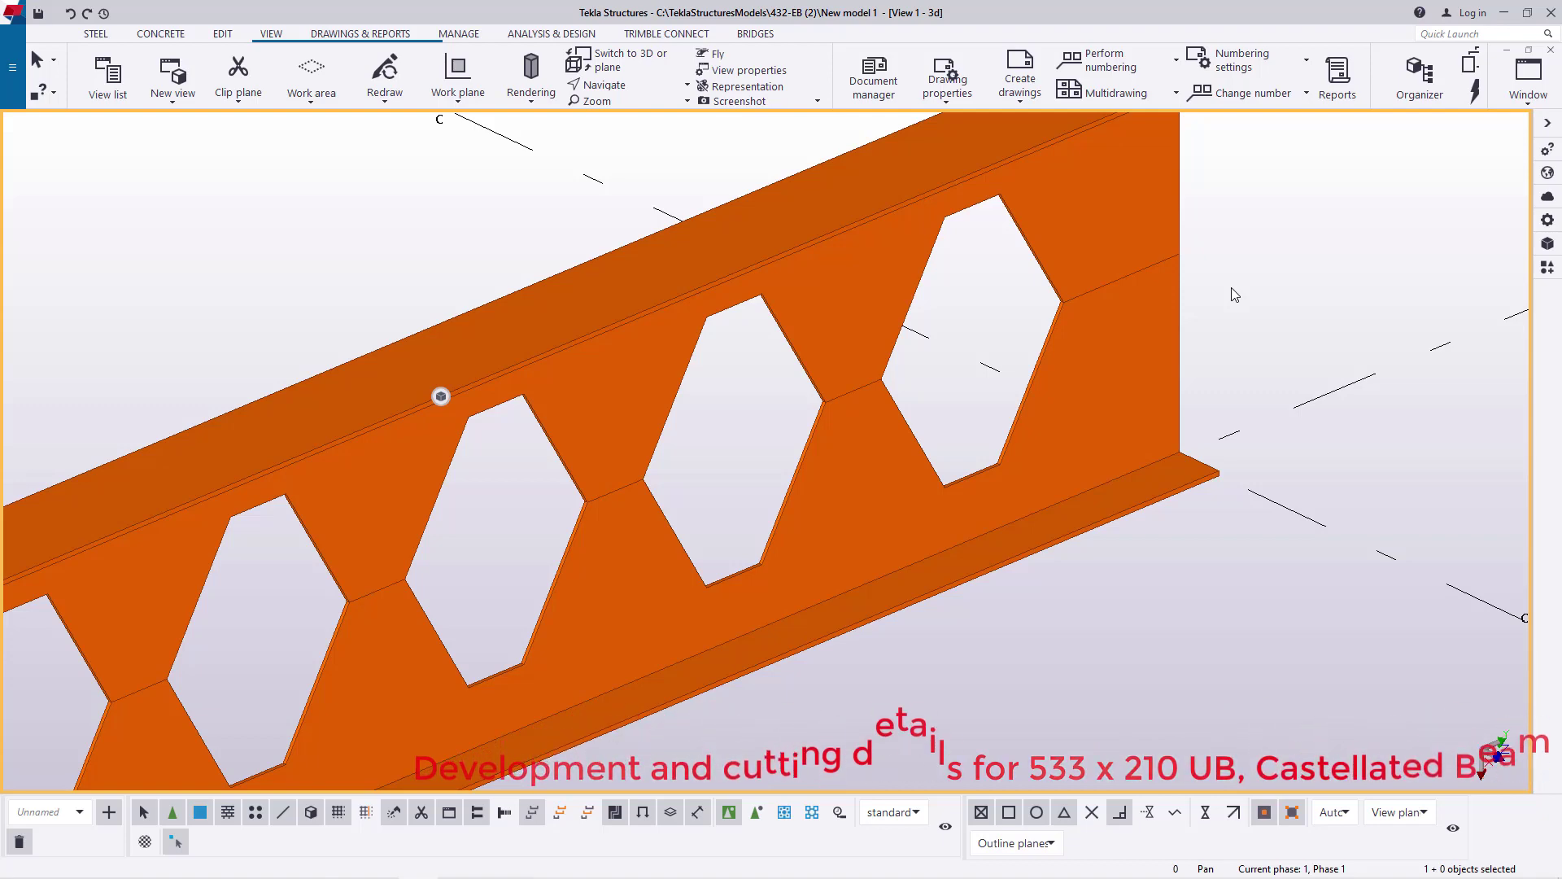
pyautogui.scroll(-2, 1204, 248)
pyautogui.scroll(-4, 1205, 248)
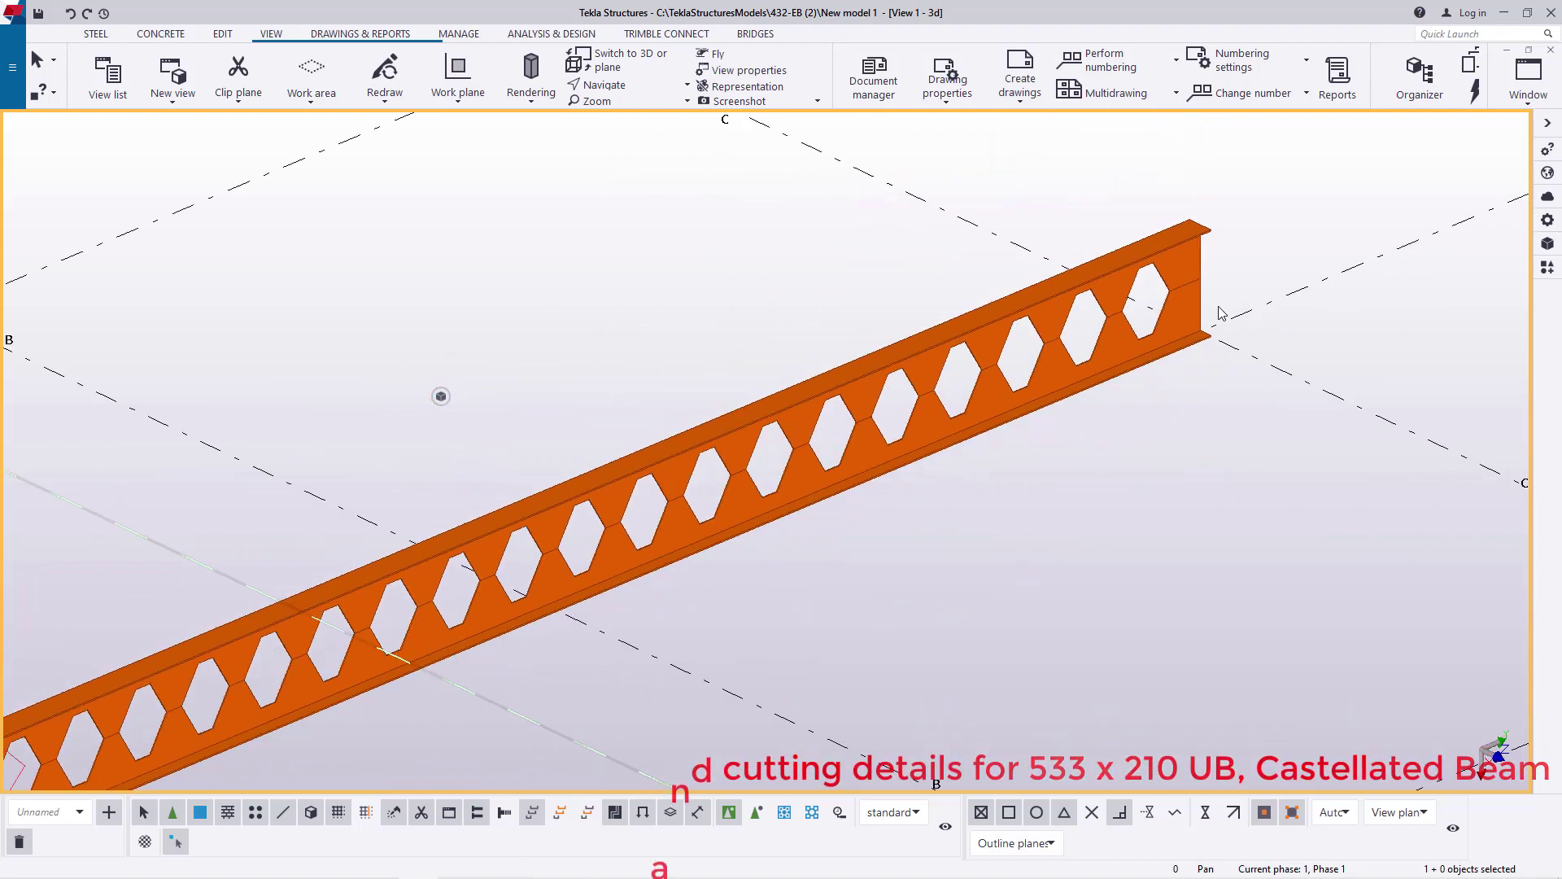
pyautogui.scroll(5, 505, 591)
pyautogui.scroll(5, 424, 643)
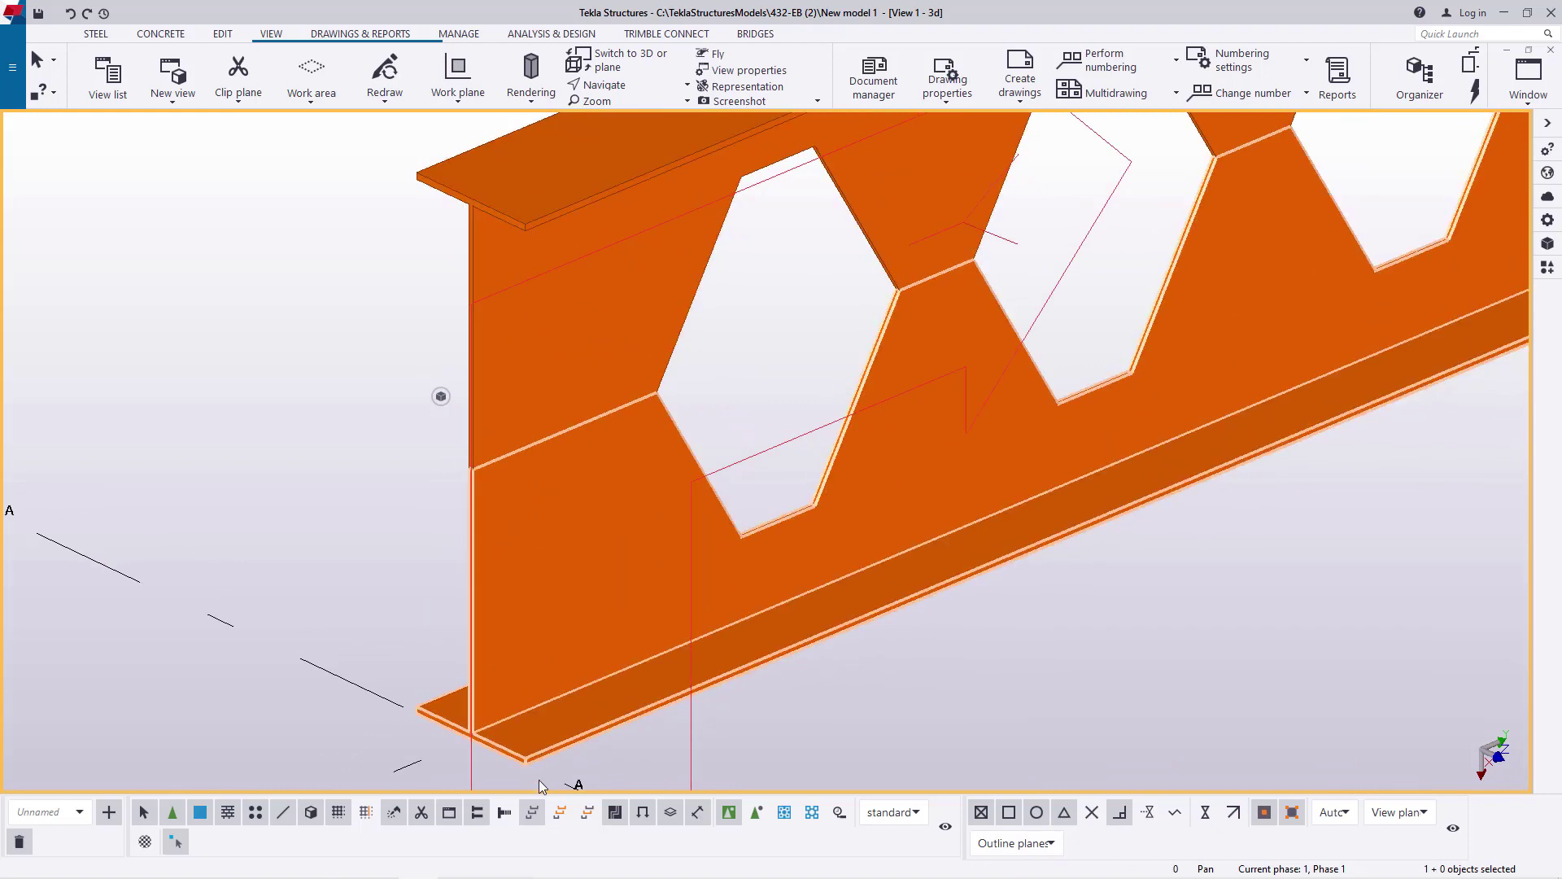
# - Measure between the top and bottom flange corners, confirming an 800 mm overall depth
pyautogui.click(221, 35)
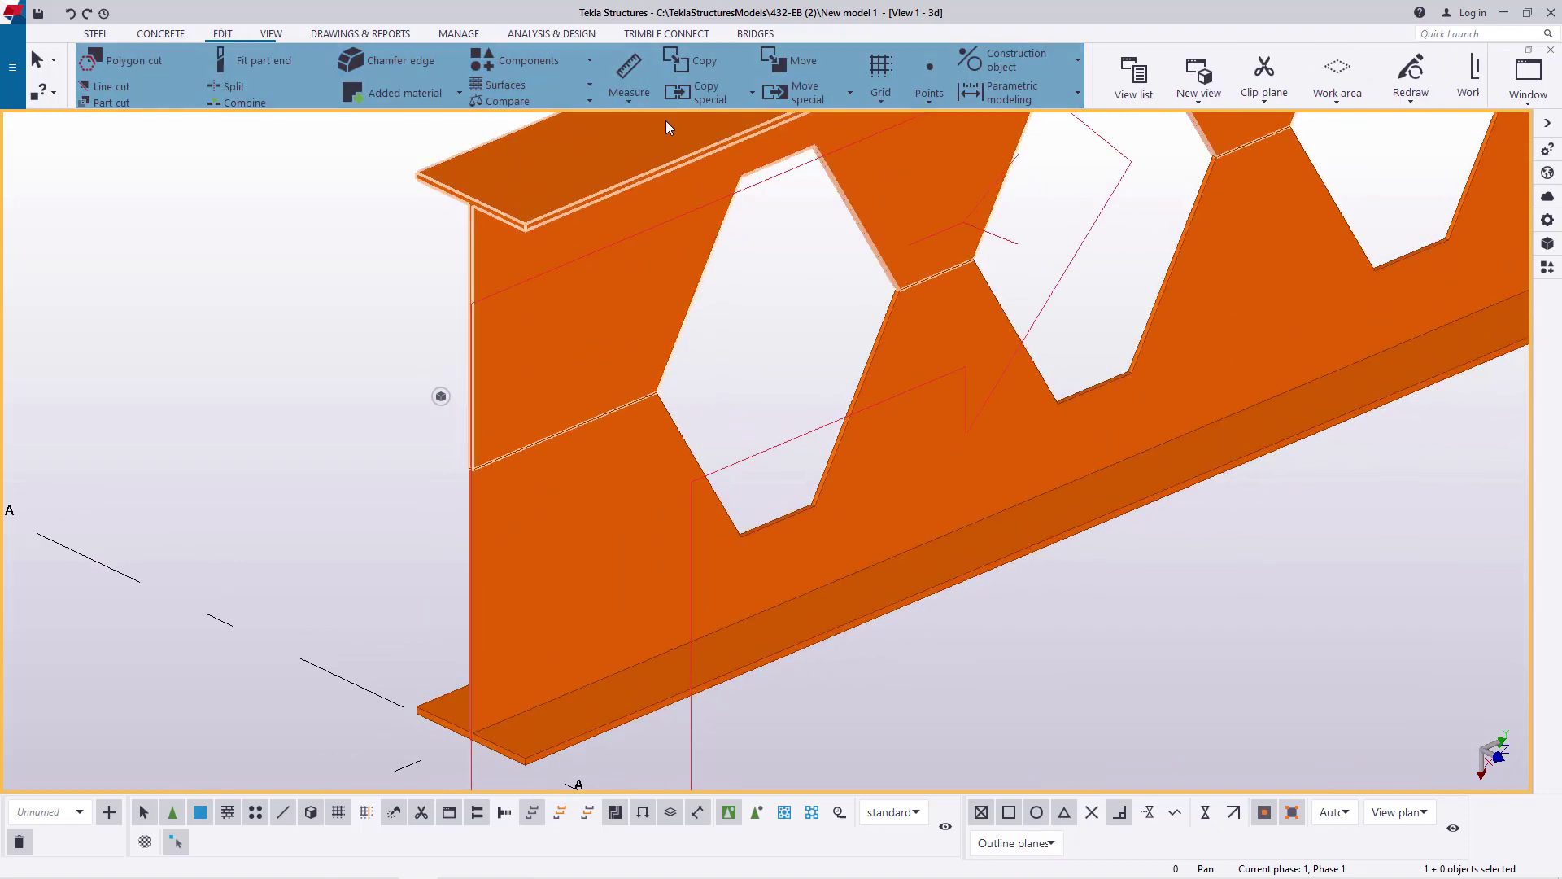
pyautogui.click(629, 73)
pyautogui.scroll(2, 426, 180)
pyautogui.scroll(2, 396, 166)
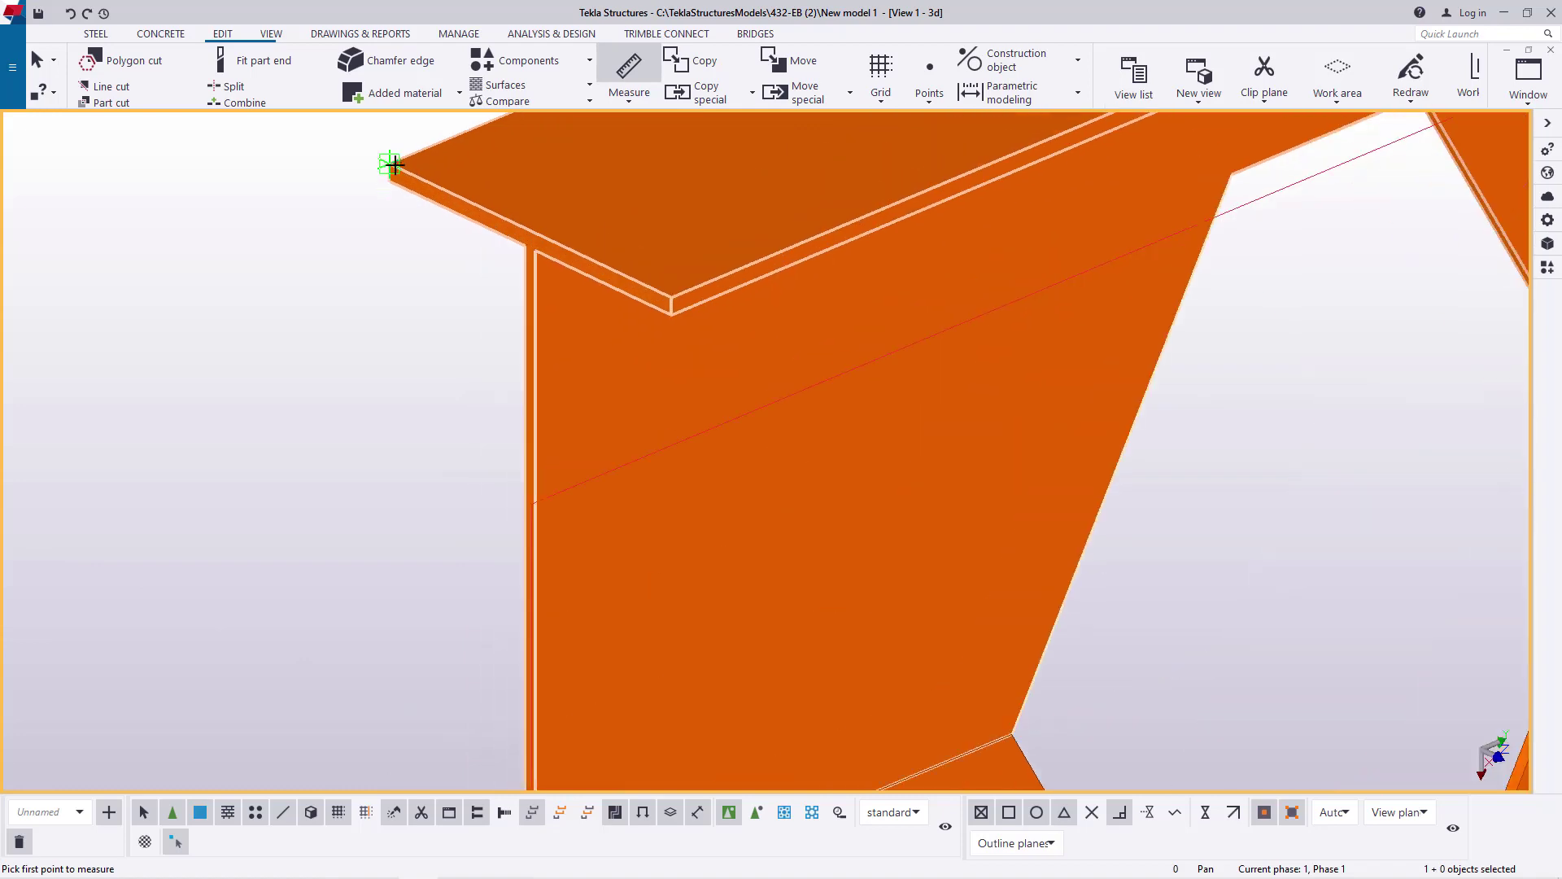
pyautogui.scroll(-3, 390, 163)
pyautogui.scroll(4, 529, 594)
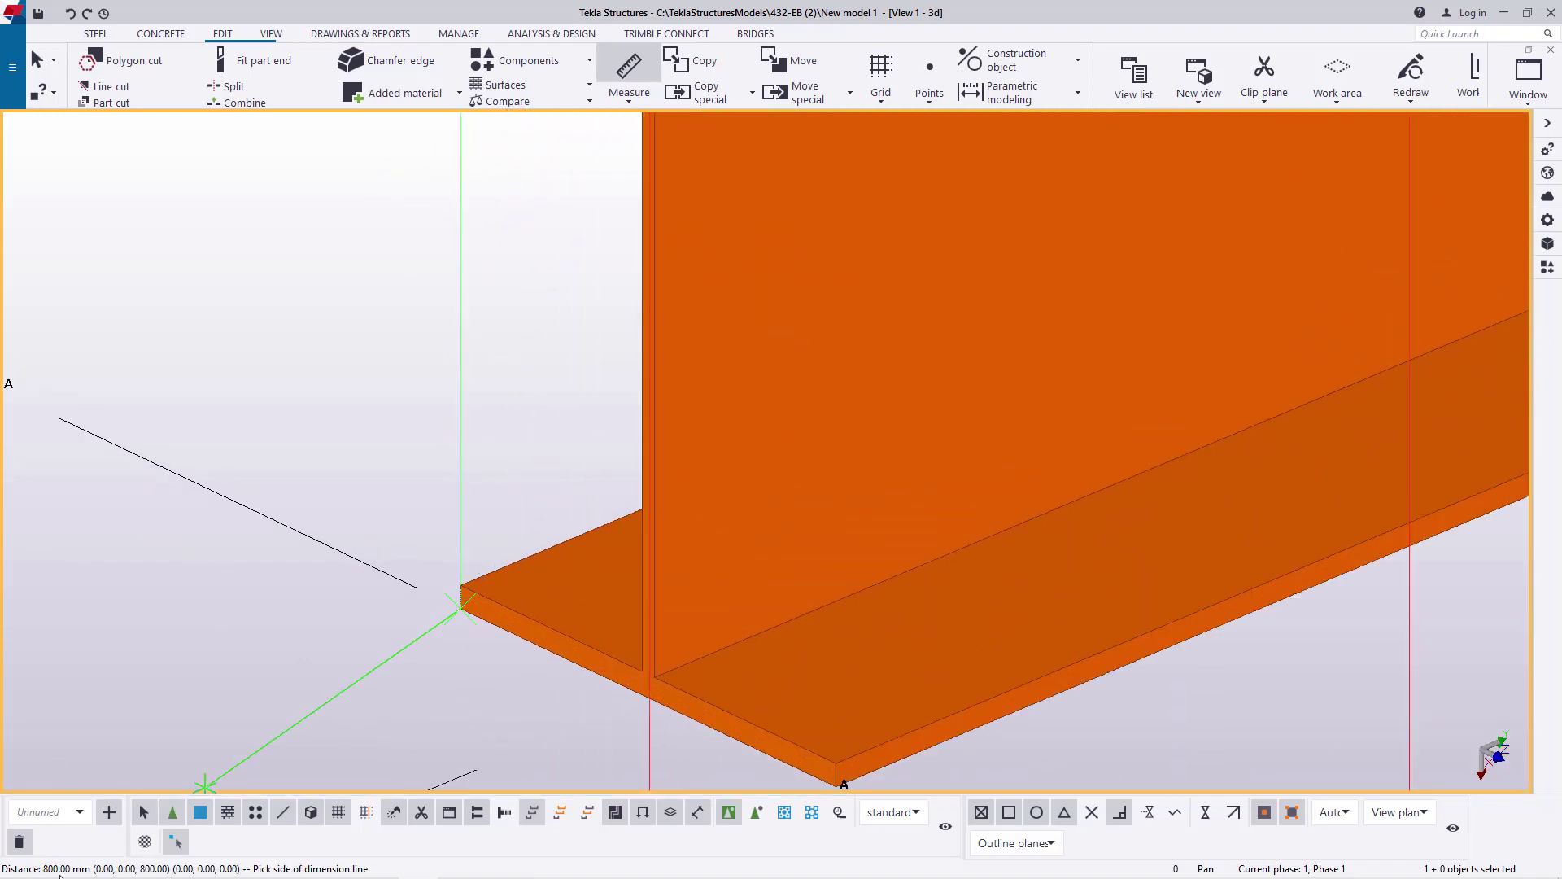
pyautogui.rightClick(309, 339)
pyautogui.click(348, 352)
pyautogui.scroll(-4, 457, 556)
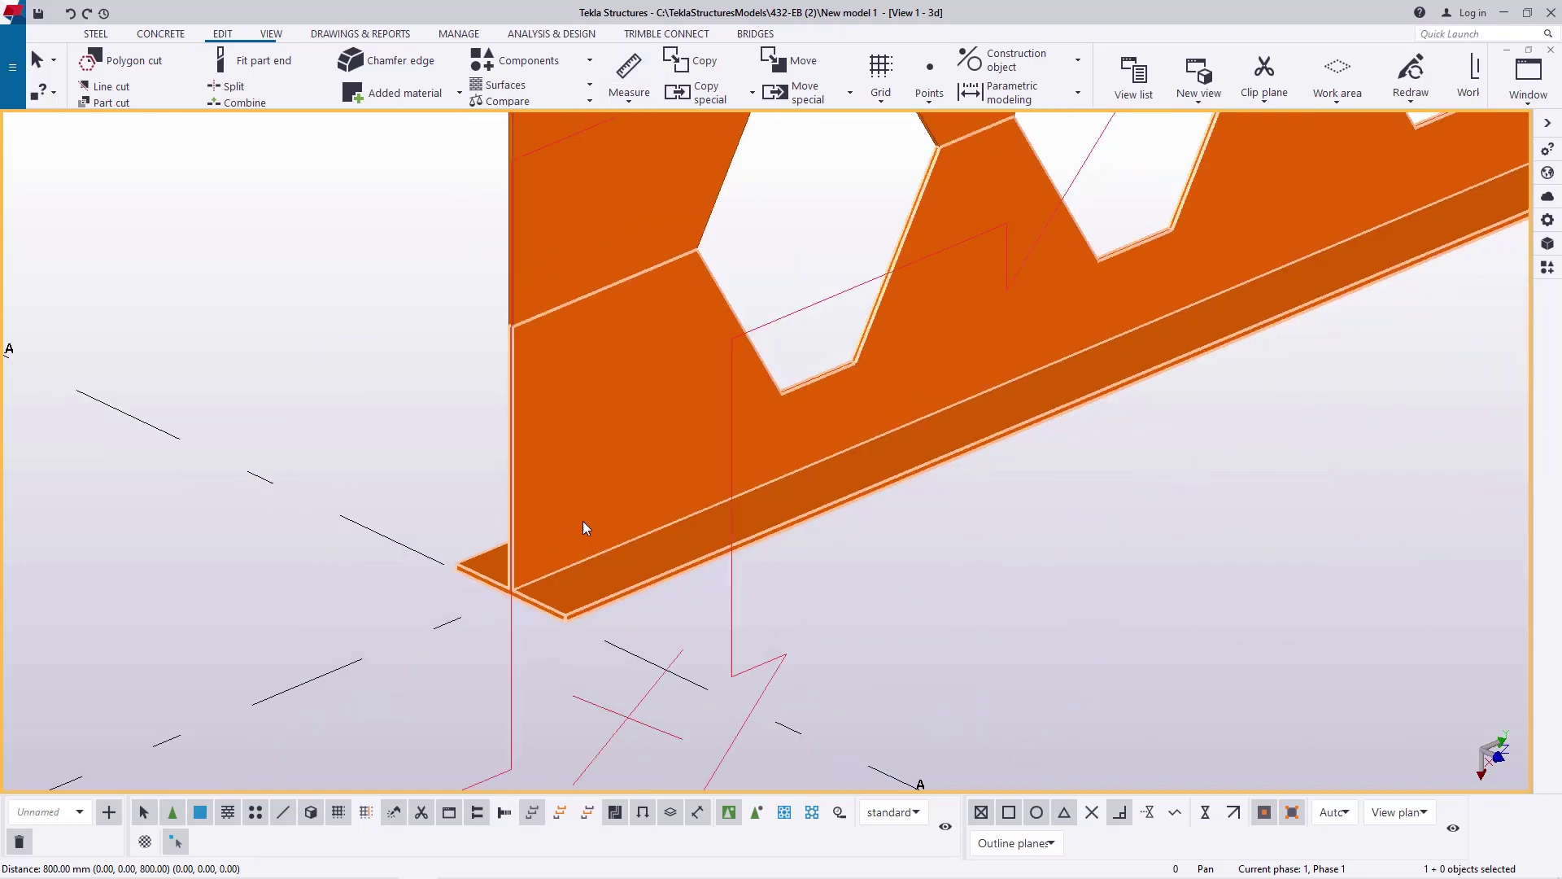
pyautogui.scroll(-3, 602, 488)
# - Open the Castellated_Beam parameters and review the 210 flange width, 533.00 original and 800.00 finished depths
pyautogui.scroll(2, 643, 431)
pyautogui.doubleClick(676, 464)
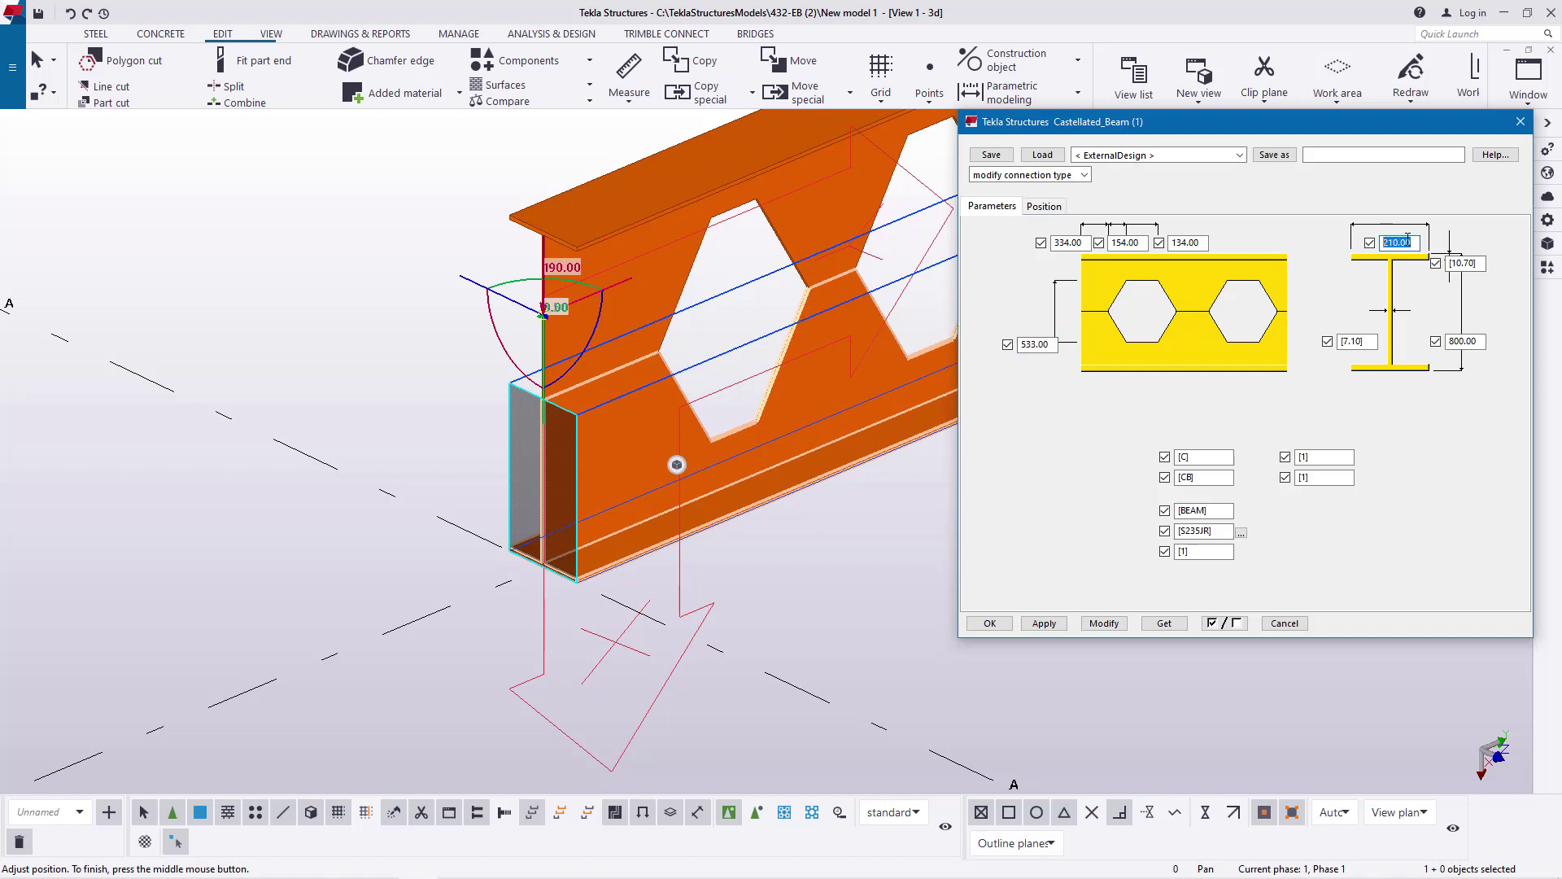
pyautogui.moveTo(1413, 241); pyautogui.dragTo(1387, 242)
pyautogui.moveTo(1054, 344); pyautogui.dragTo(1019, 345)
pyautogui.click(886, 598)
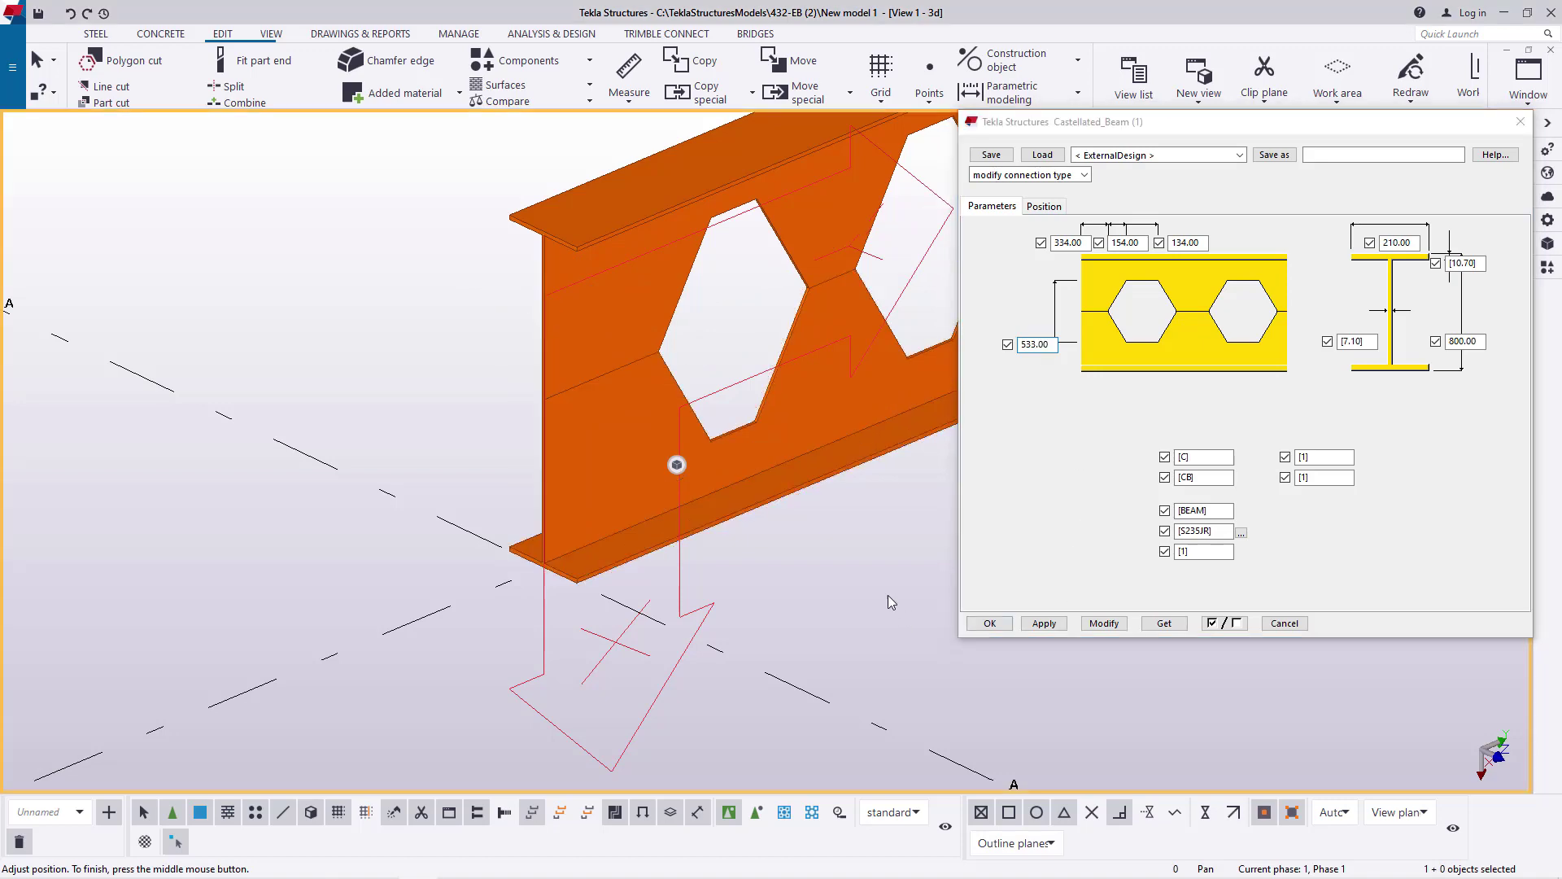
pyautogui.scroll(-3, 393, 665)
pyautogui.scroll(3, 607, 505)
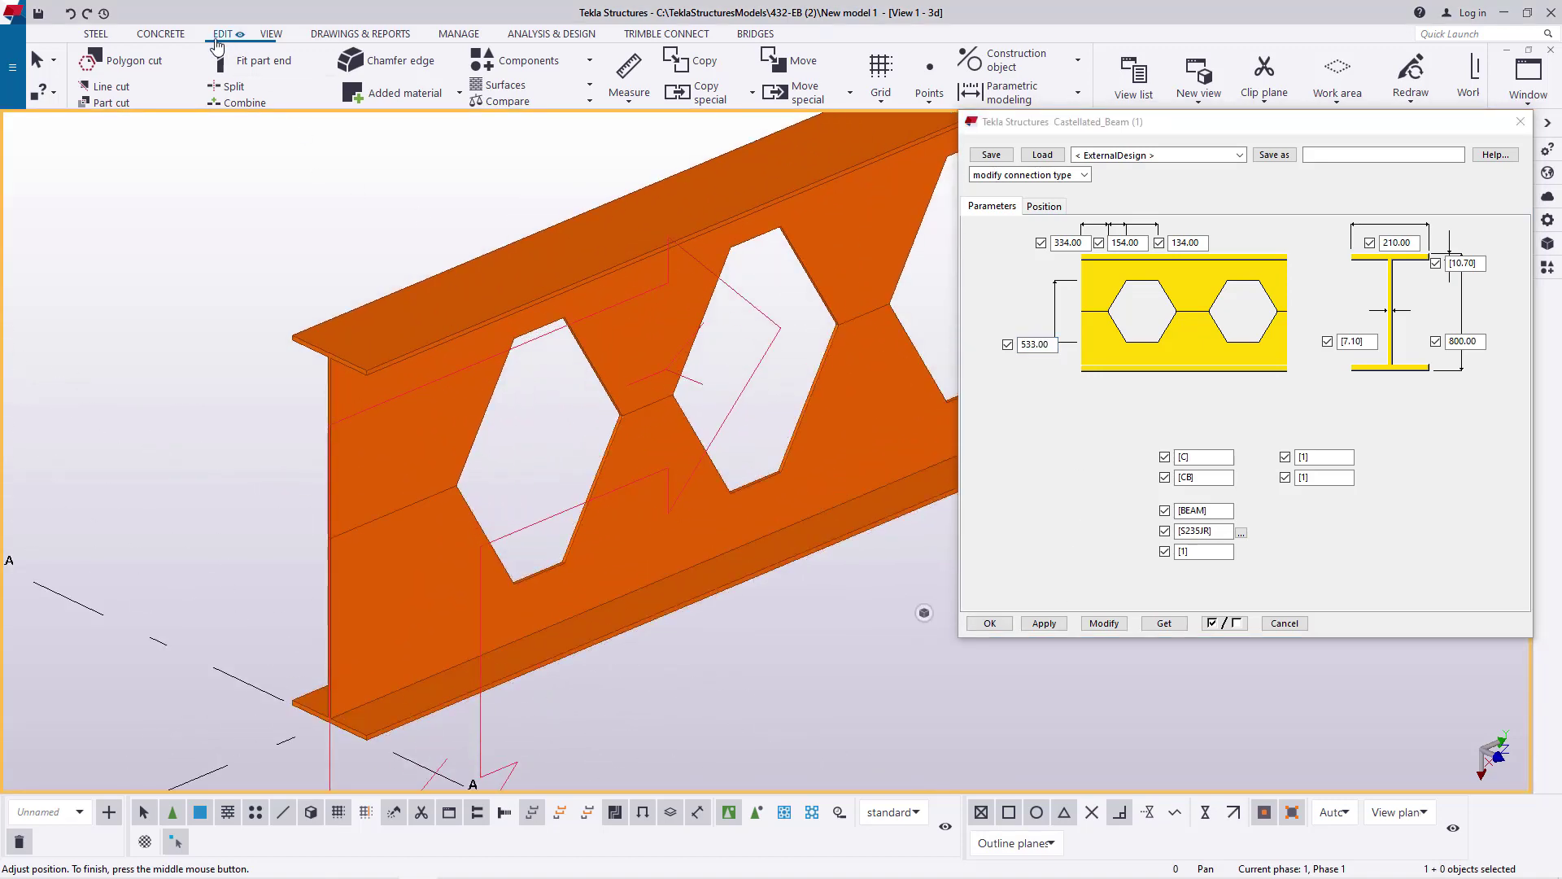